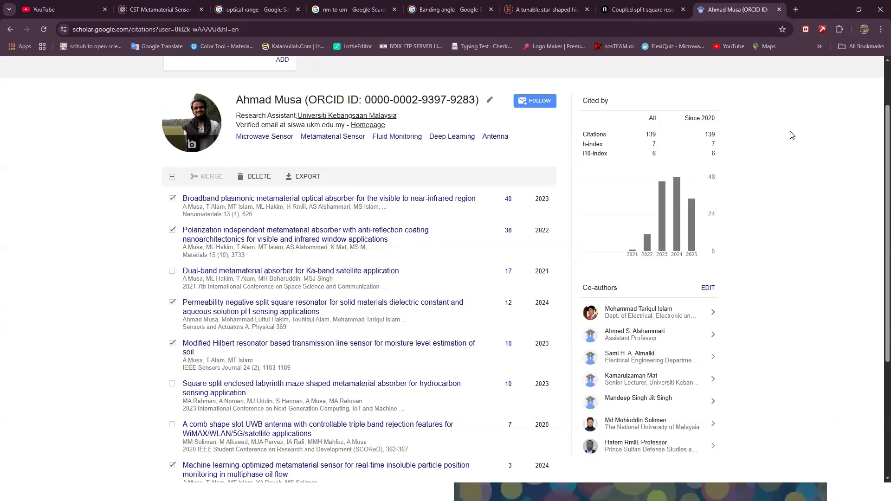
Step: Switch to the slide show and review the slides on preparing CST for THz, GHz and MTM sensor simulation
click(838, 9)
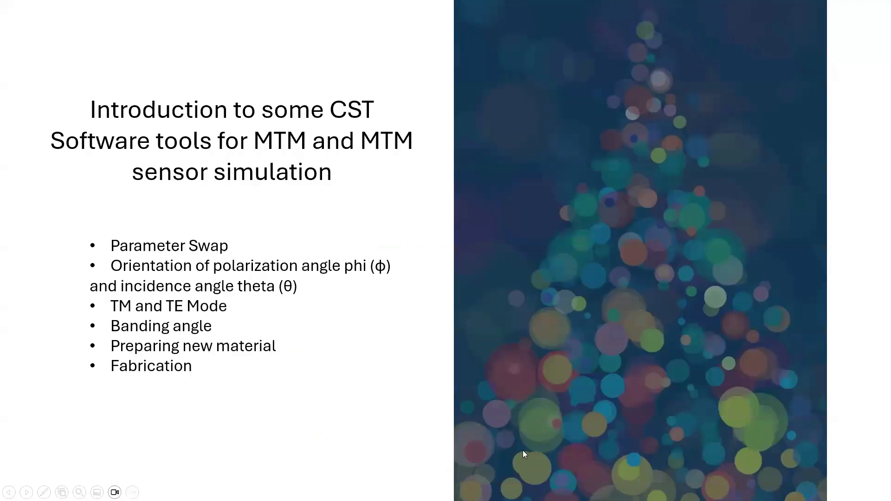
scroll(524, 452, up, 1)
scroll(650, 292, up, 1)
scroll(652, 293, down, 1)
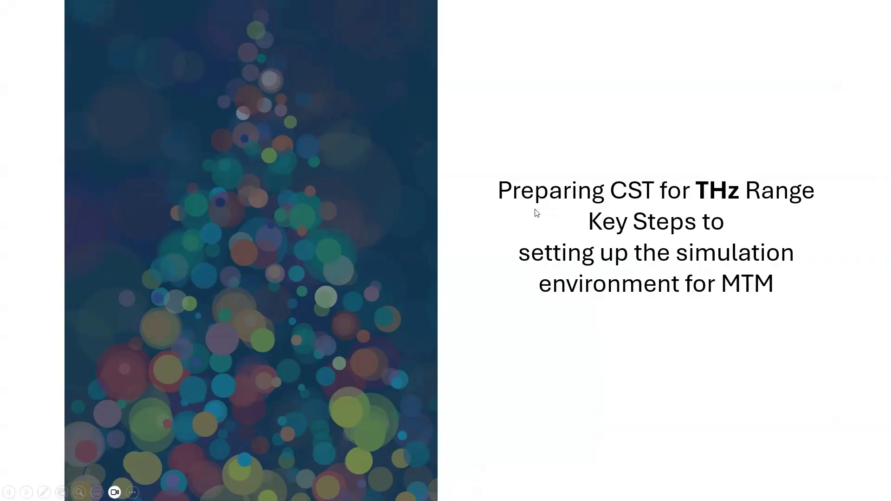
click(599, 283)
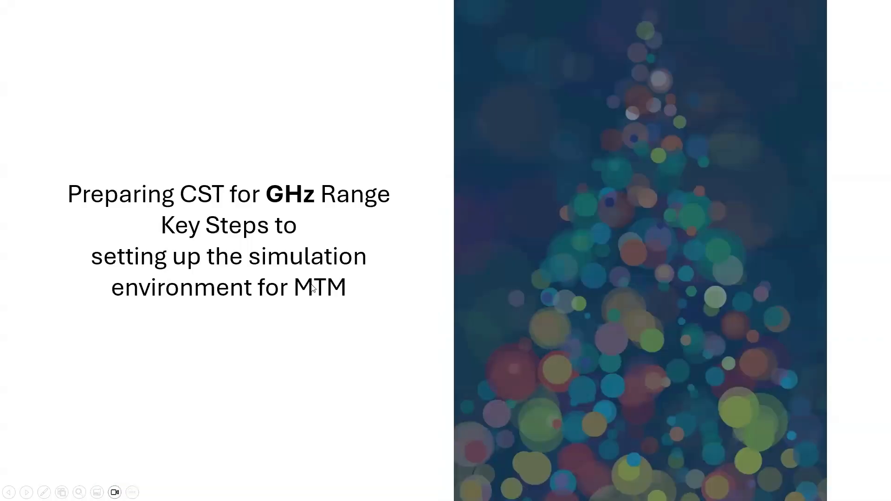
click(422, 256)
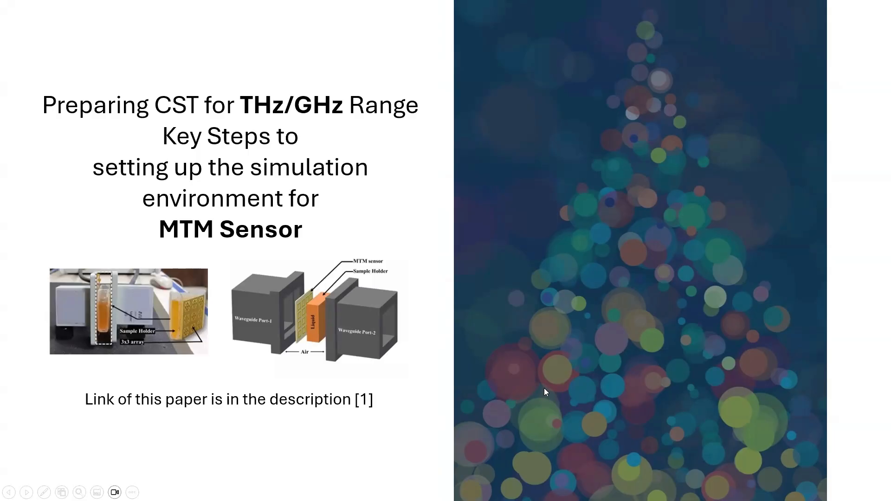
Step: Switch to CST Studio Suite and close the open Soil v2 project
key(alt+Tab)
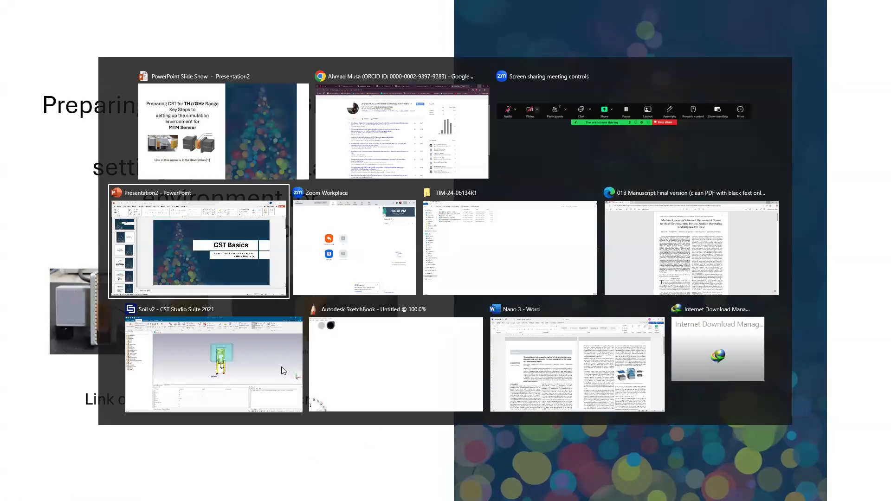
click(241, 376)
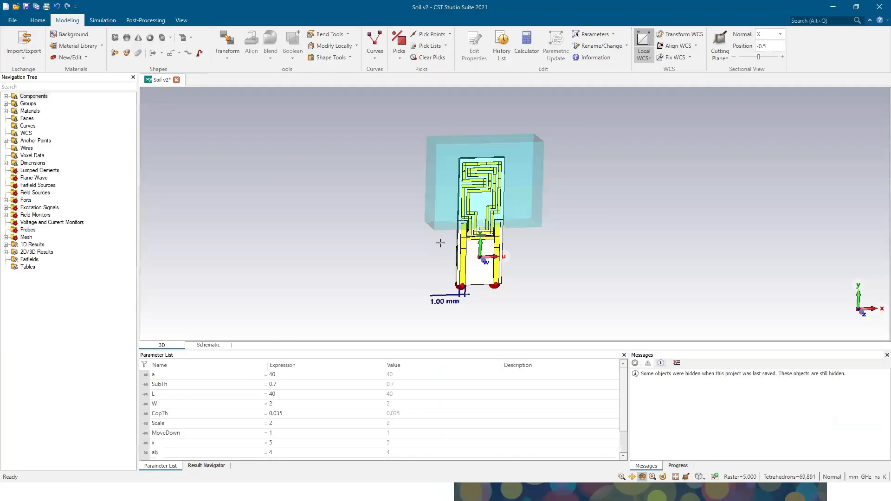
click(177, 79)
click(465, 266)
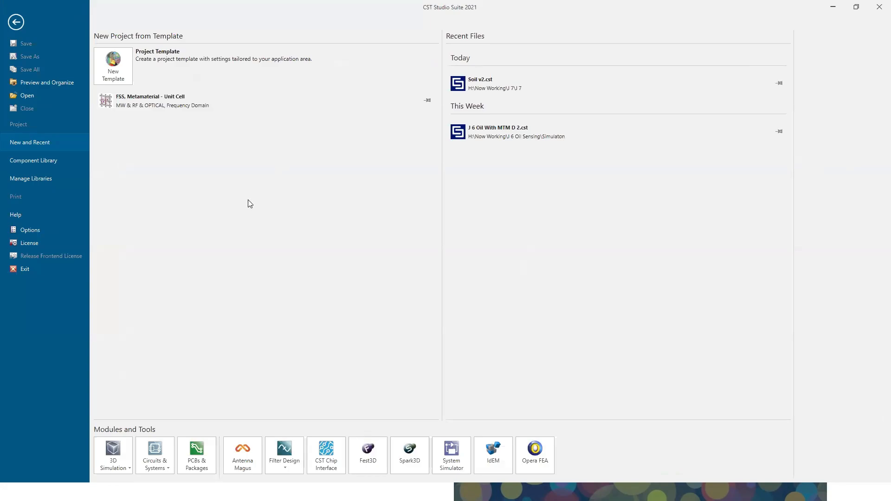
Step: Start a new project template in the Microwaves & RF/Optical application area
click(112, 75)
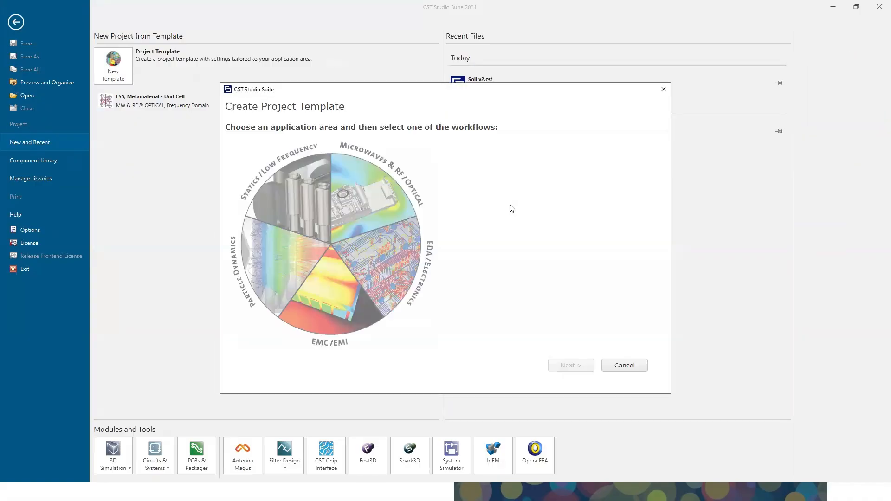
click(358, 199)
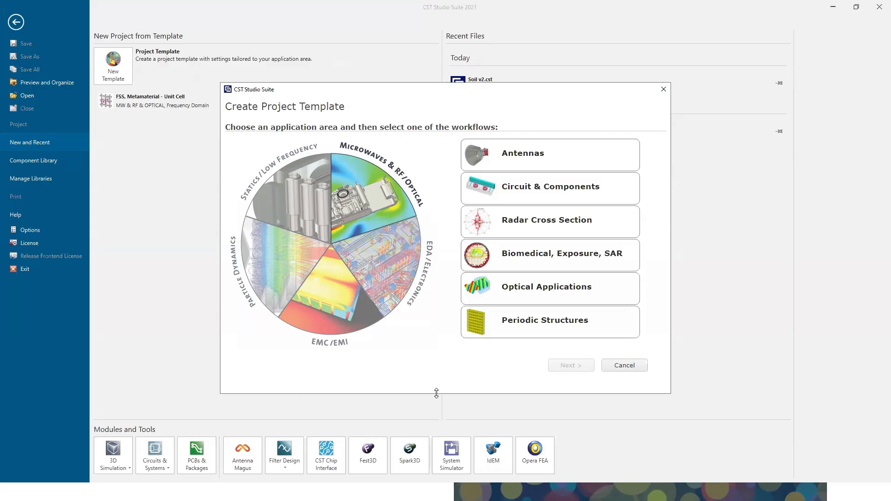
Step: Check the THz range slide in the PowerPoint slide show, and return to the CST Studio Suite template wizard
key(alt+Tab)
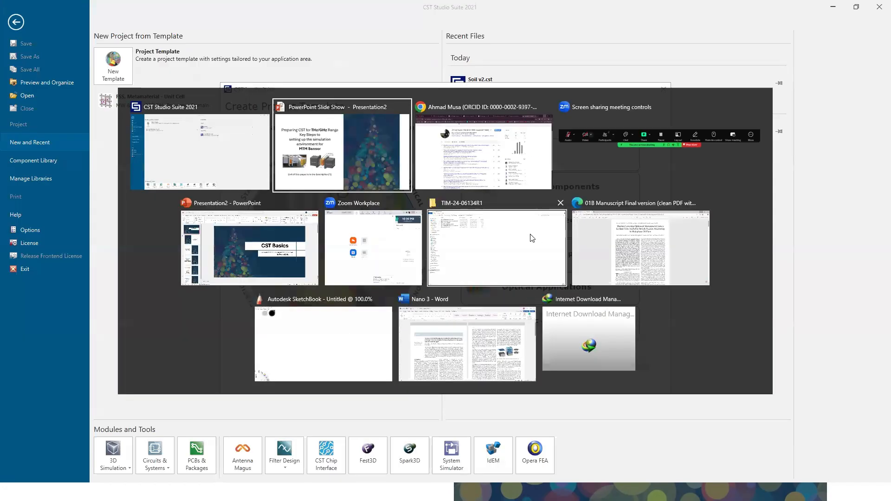
click(352, 136)
scroll(373, 217, up, 2)
scroll(375, 221, down, 1)
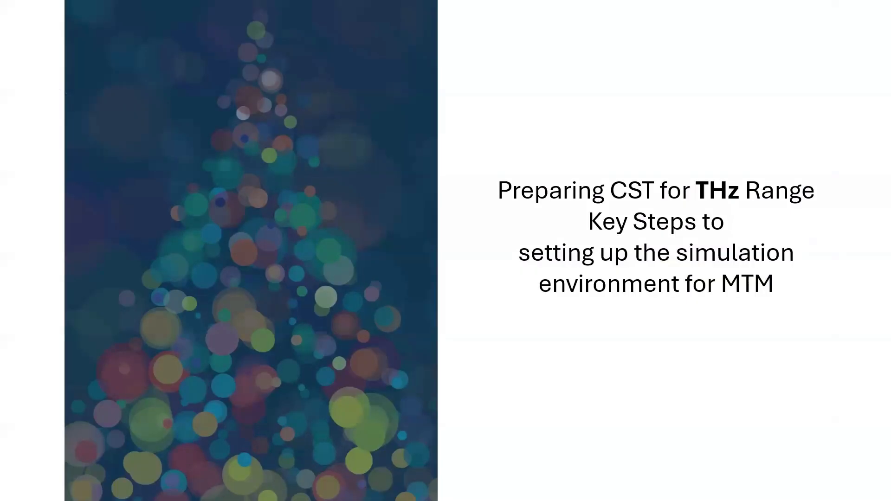
key(alt+Tab)
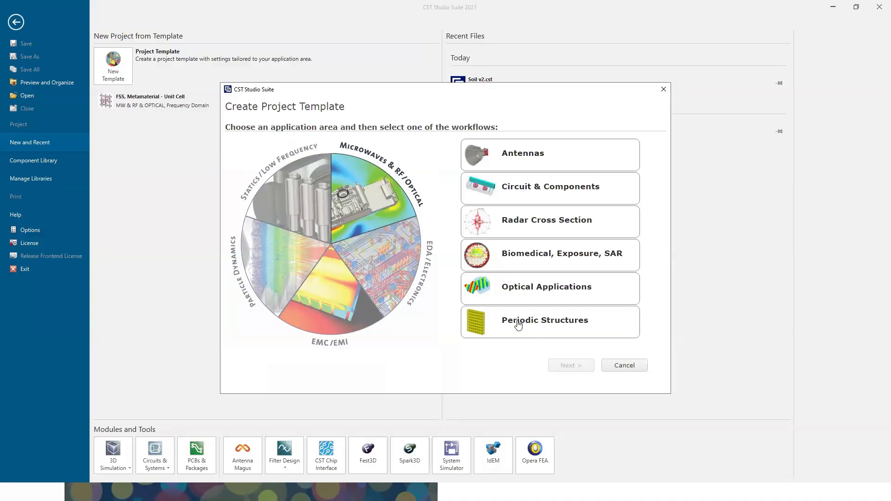
Step: Choose the Periodic Structures workflow with FSS, Metamaterial – Unit Cell for the template
click(557, 329)
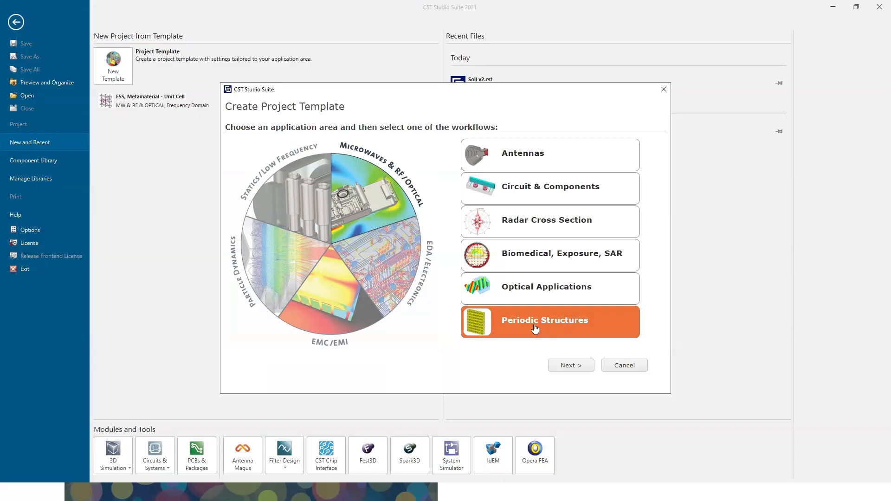
click(574, 367)
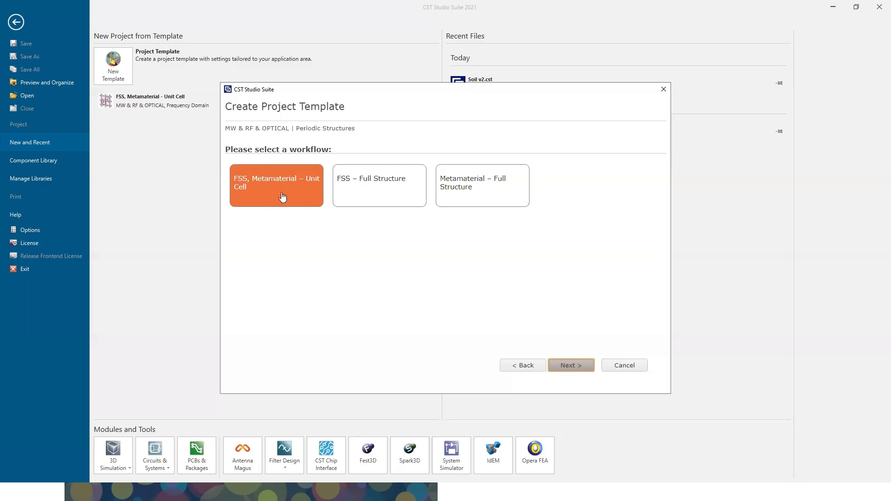
click(585, 367)
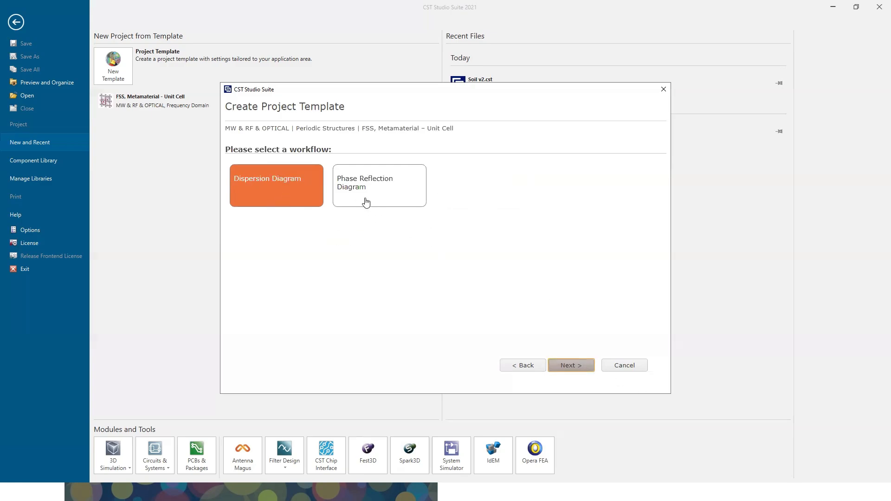
Step: Select the Phase Reflection Diagram workflow and accept the Frequency Domain solver
click(379, 195)
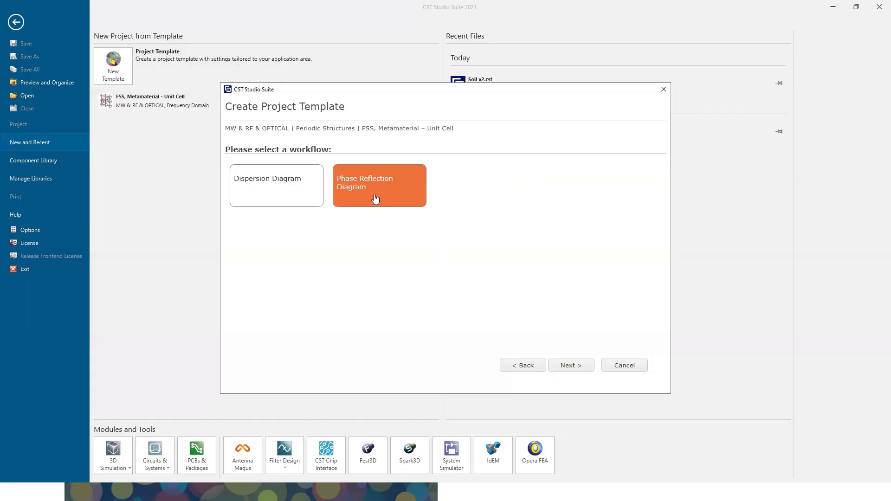
click(572, 368)
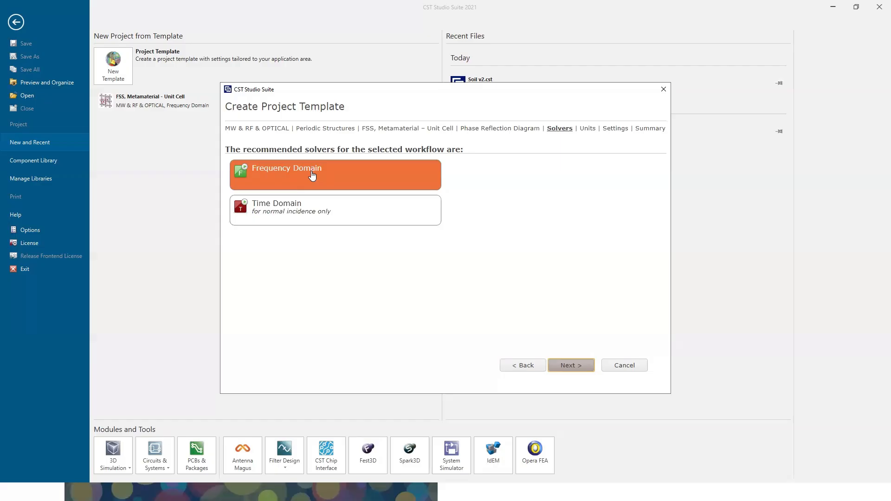
click(571, 366)
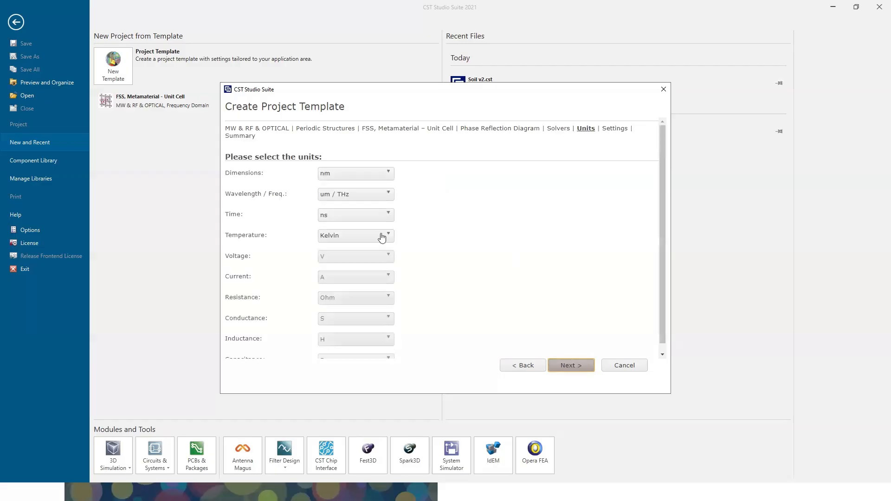
Step: Set the template units to nm for dimensions and um / THz for wavelength and frequency
click(378, 200)
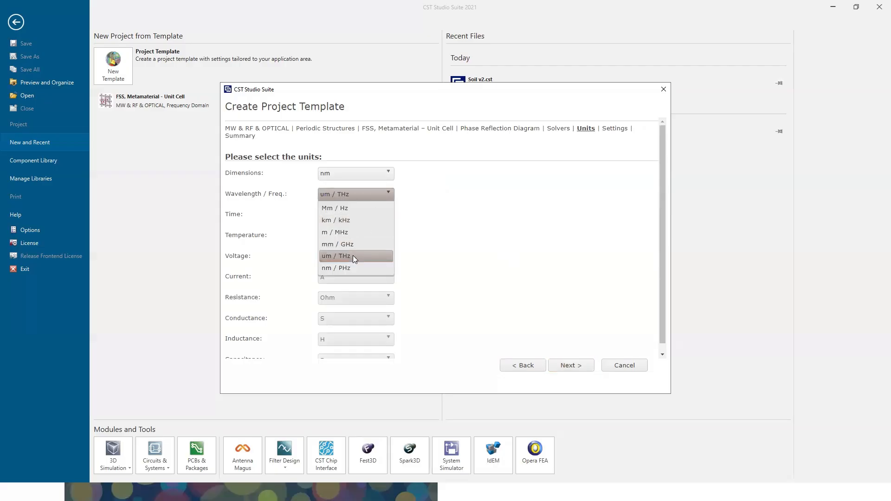
click(343, 176)
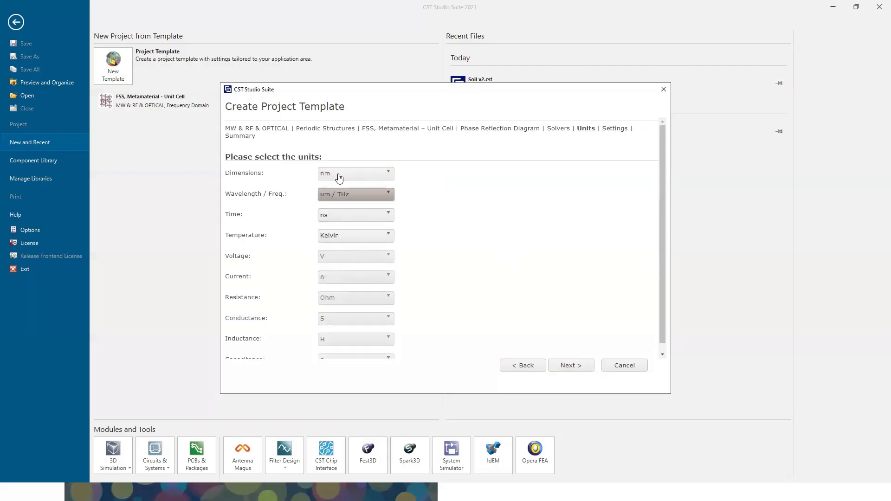
click(339, 176)
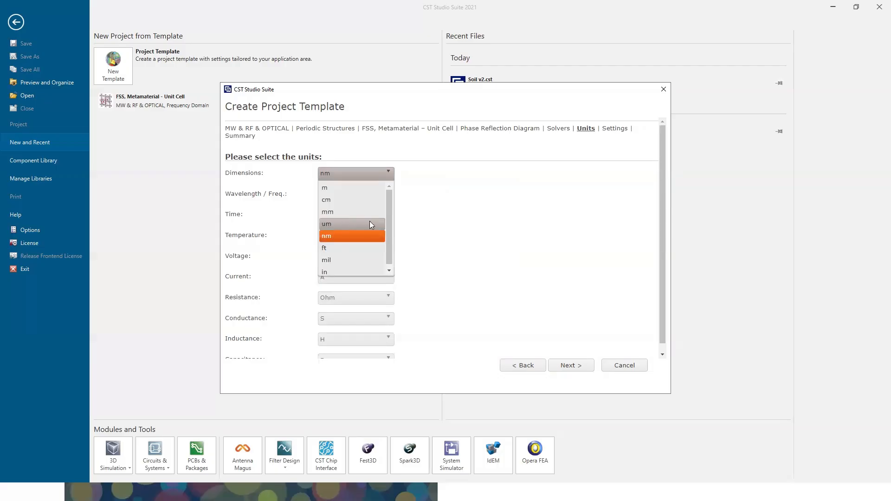
click(356, 235)
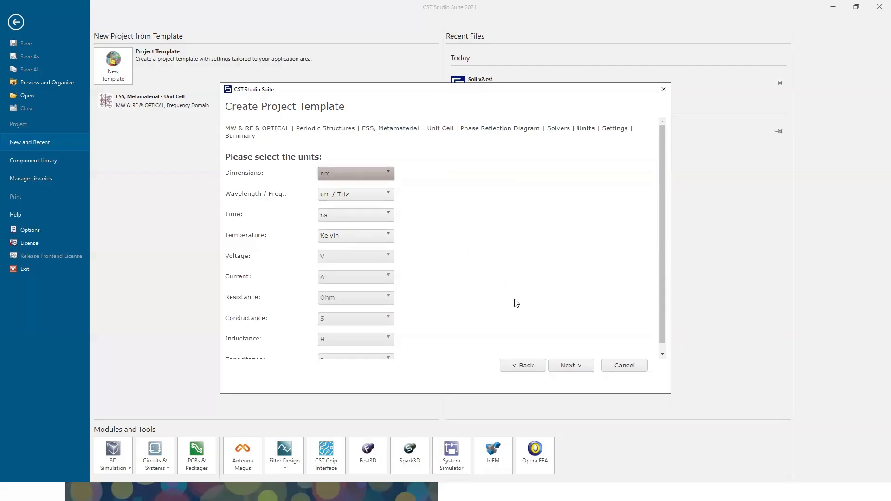
click(567, 371)
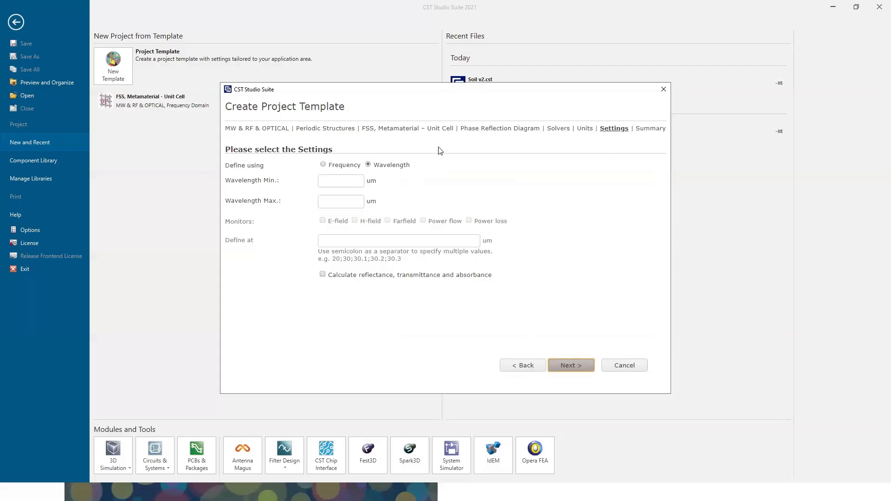
drag(385, 128, 454, 129)
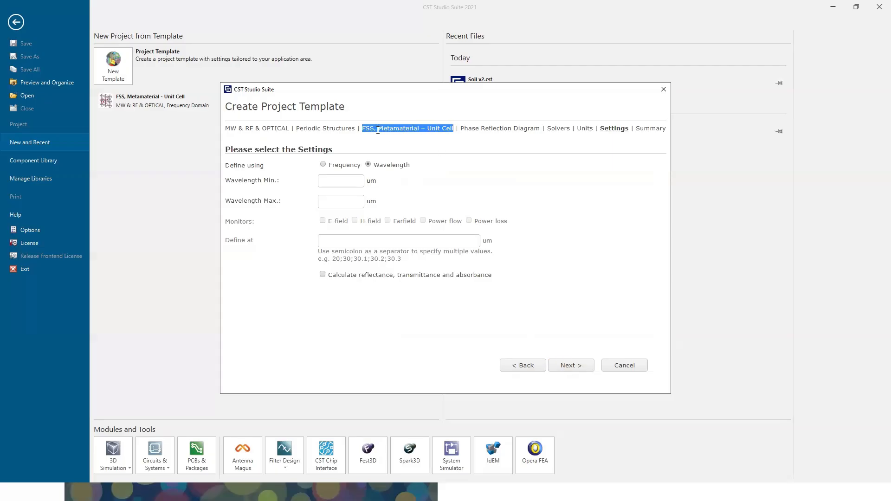
click(415, 169)
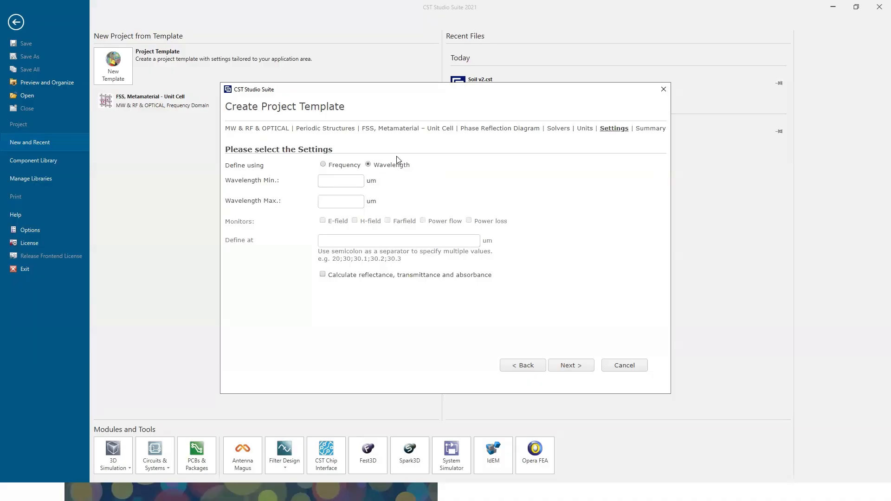
click(324, 166)
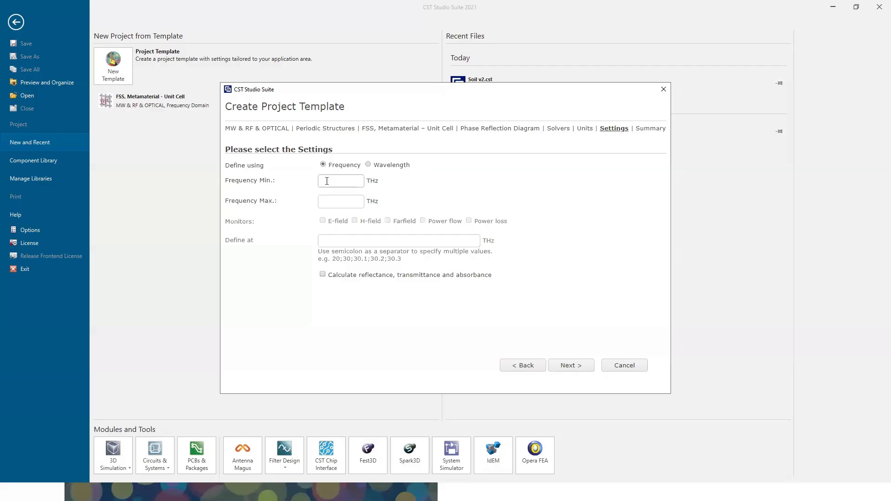
click(368, 165)
click(523, 365)
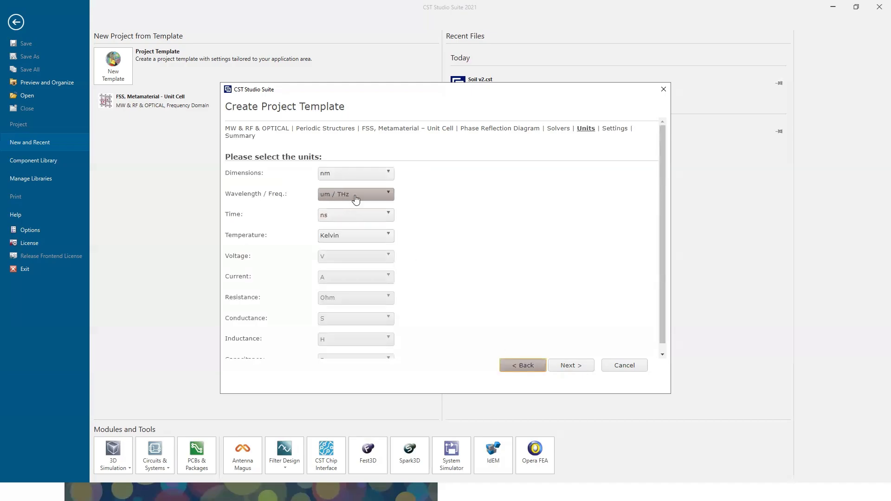
click(576, 366)
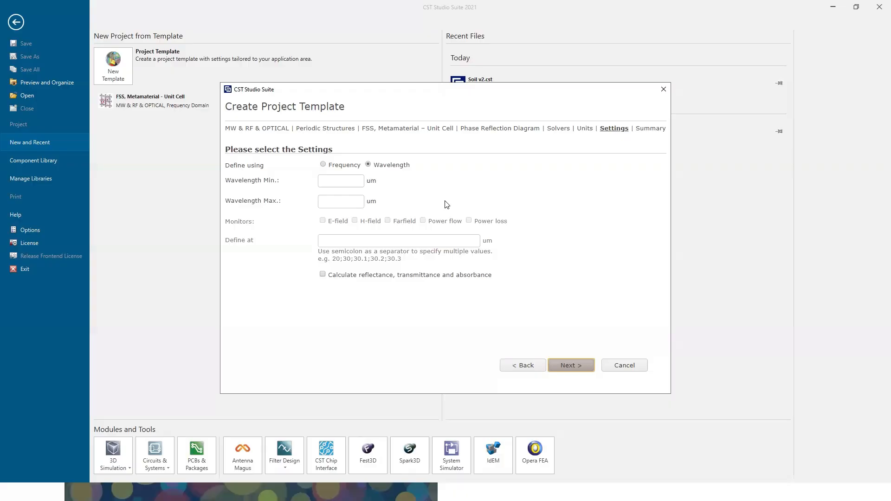
Step: Switch to Chrome and examine the wavelength ranges of ultraviolet, visible and infrared light in the optical range search results
key(alt+Tab)
key(alt+Tab)
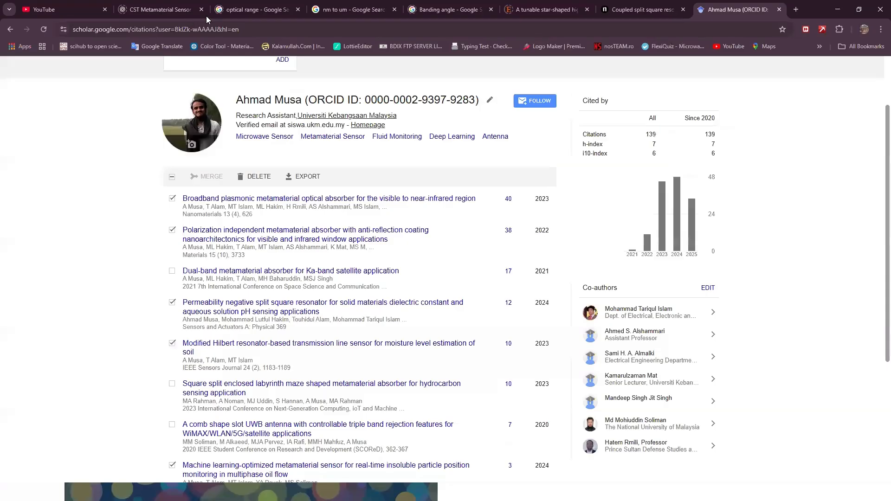
click(210, 12)
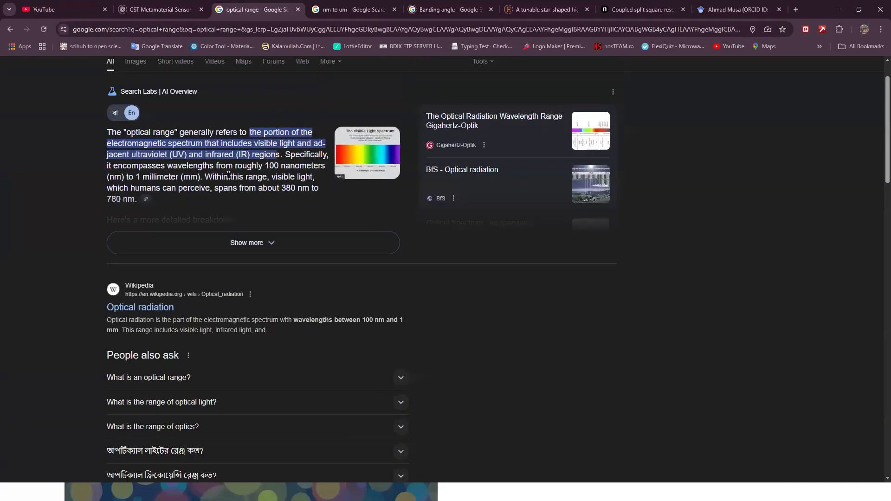
click(243, 242)
drag(384, 236, 393, 237)
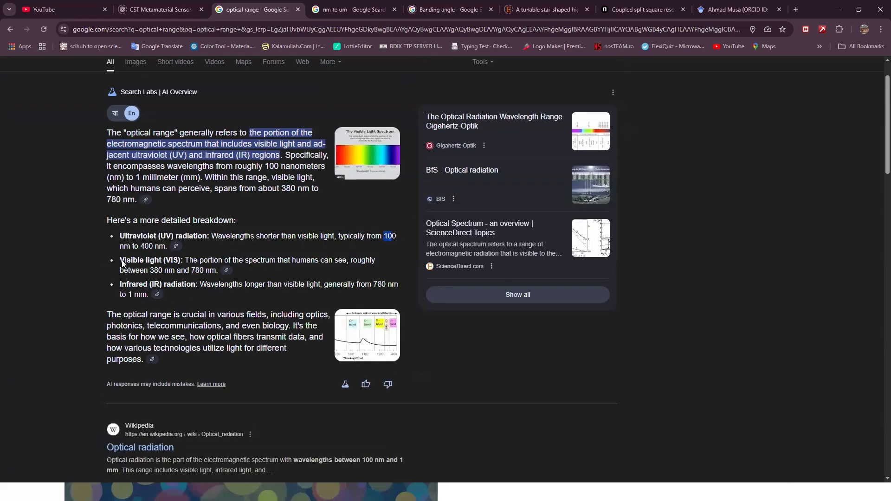
drag(122, 261, 205, 271)
click(156, 271)
drag(216, 271, 205, 273)
Step: Convert 1000 nanometres to micrometres in the Google unit converter
key(ctrl+Tab)
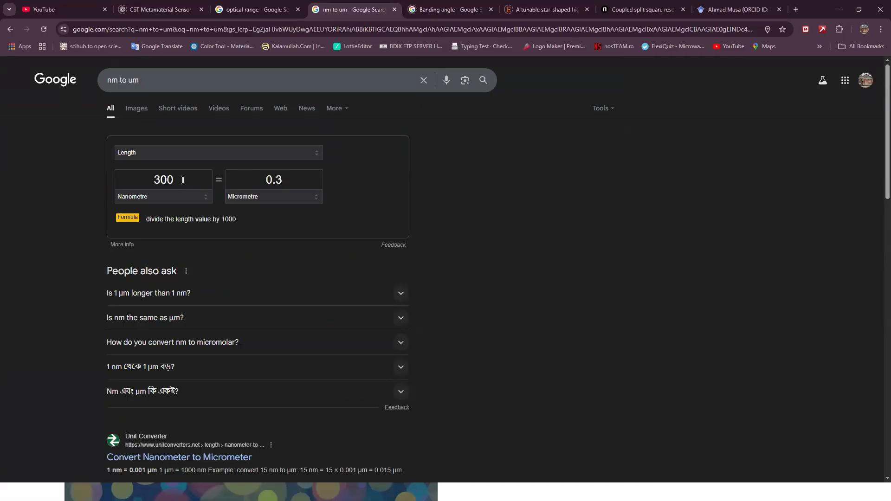
click(260, 179)
click(142, 179)
text(1000)
Step: Return to CST Studio Suite, set the wavelength range from 0.3 to 1 um and enable the E-field monitor
key(alt+Tab)
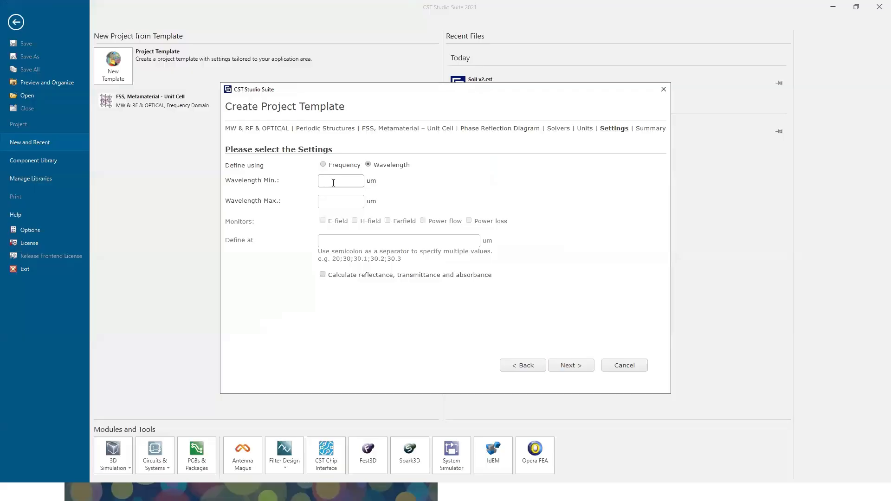
click(349, 180)
text(0.3)
click(327, 204)
text(1)
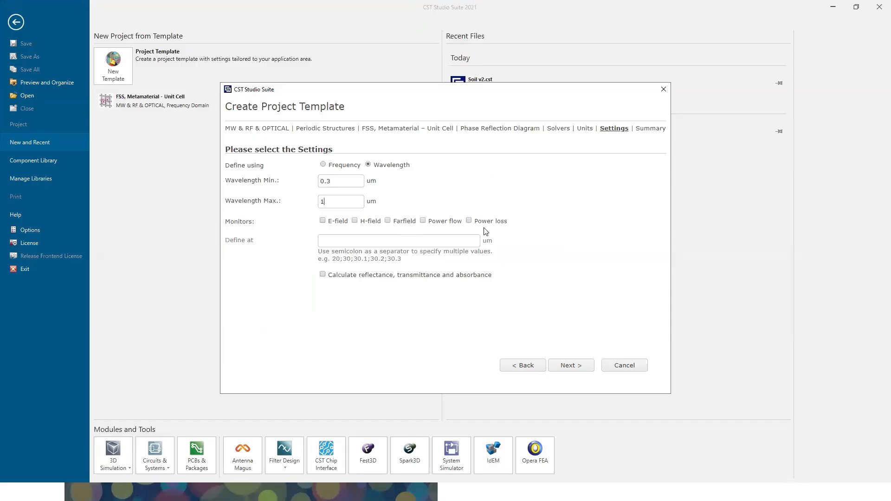
click(323, 221)
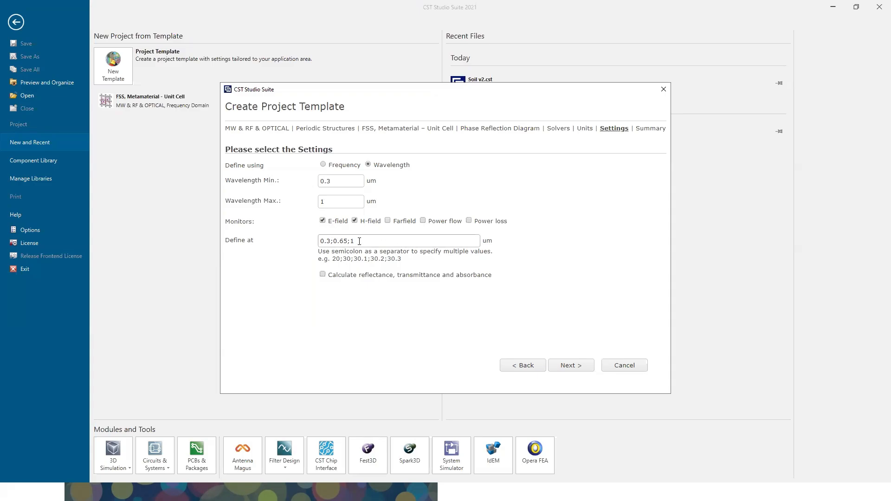
Step: Try adding 0.7 um to the wavelengths at which the field monitors are defined
drag(360, 241, 320, 241)
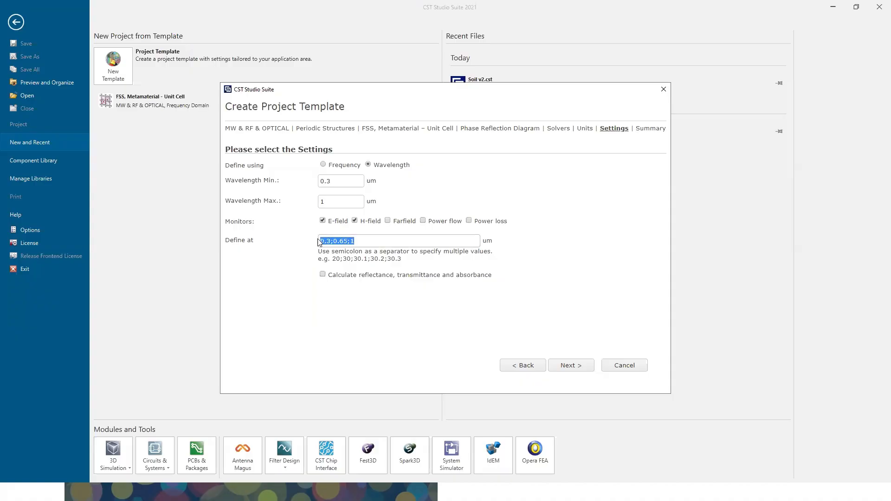
click(375, 242)
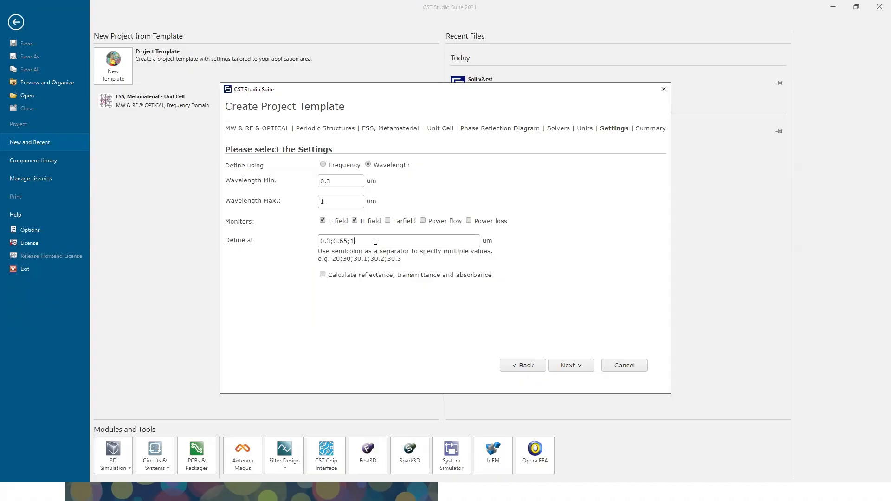
double_click(330, 241)
drag(333, 241, 343, 241)
click(355, 239)
double_click(356, 239)
key(Left)
text(;0.7)
key(BackSpace)
drag(370, 242, 319, 242)
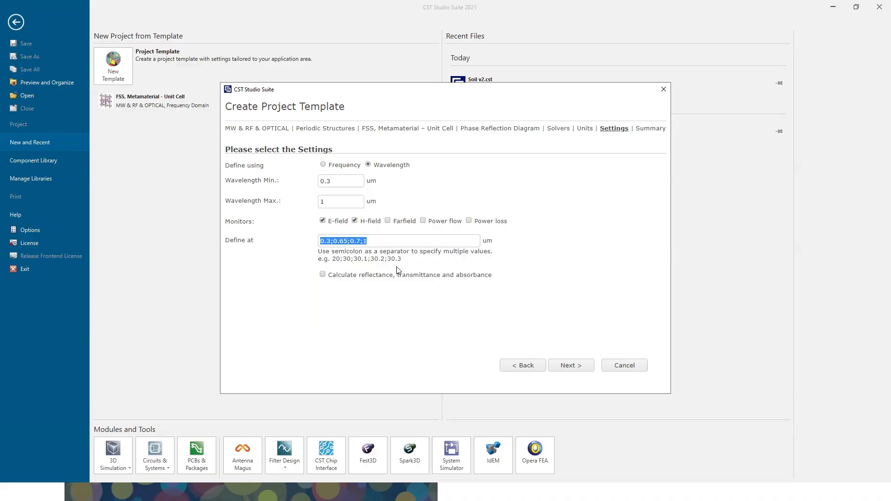
key(BackSpace)
Step: Disable the E-field and H-field monitors, enable the calculation of reflectance, transmittance and absorbance, and continue to the summary
double_click(358, 220)
click(354, 220)
click(323, 221)
triple_click(339, 243)
click(552, 265)
click(571, 366)
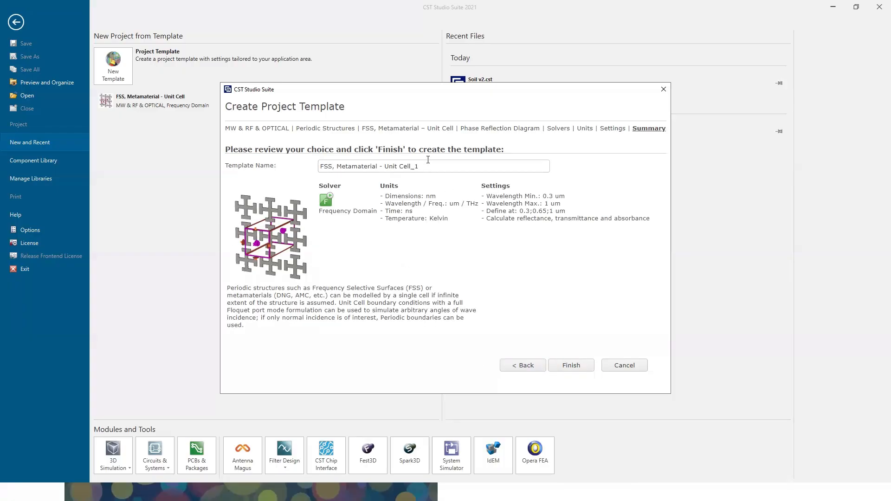
Step: Review the template summary and finish creating the template under the proposed name FSS, Metamaterial - Unit Cell_1
drag(428, 160, 291, 169)
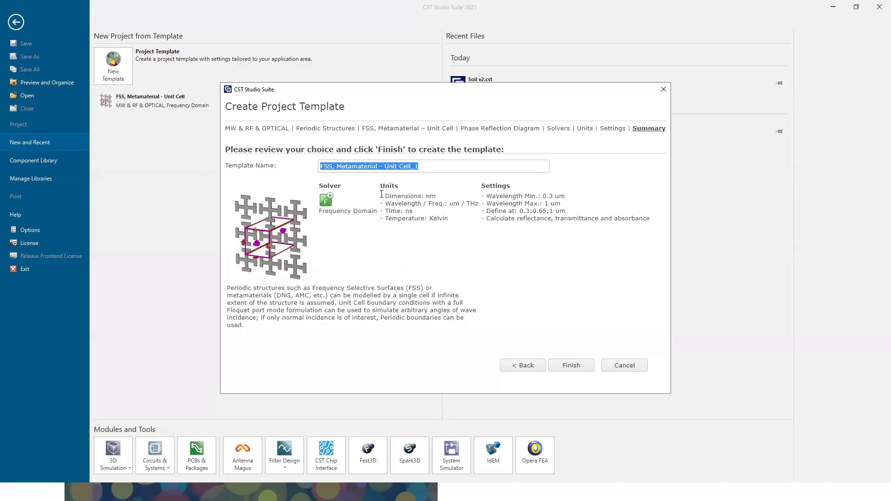
click(623, 301)
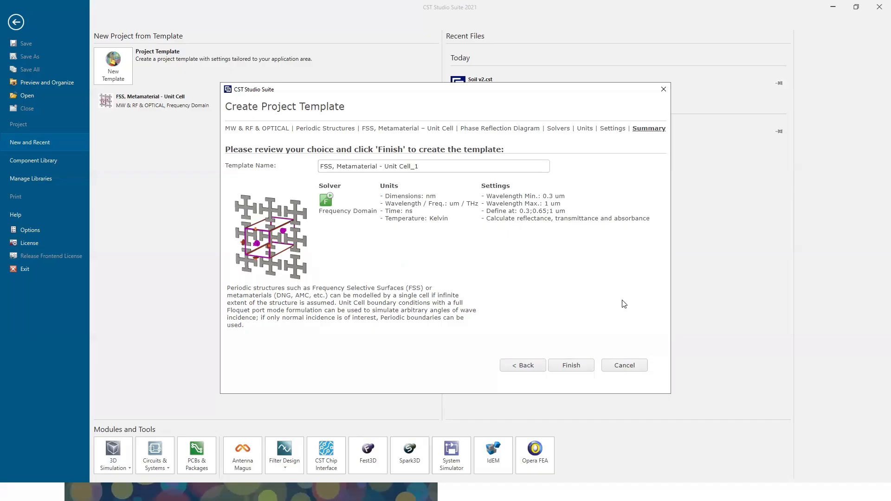
drag(487, 194, 553, 257)
click(553, 257)
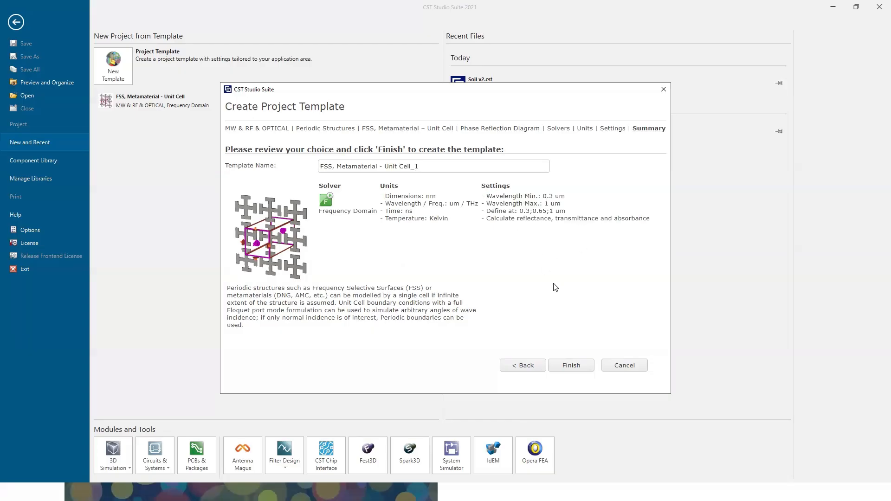
click(570, 365)
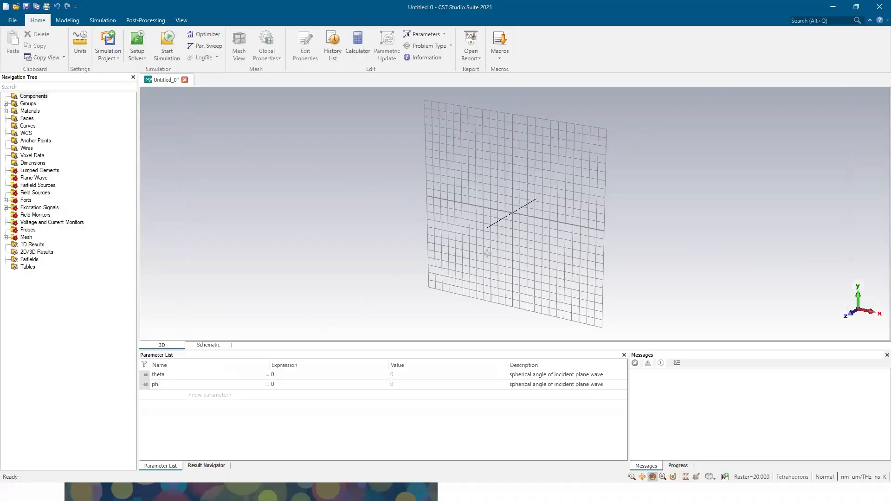
Step: Switch to the PowerPoint slide show and view the slides on preparing CST for the THz and GHz ranges
key(alt+Tab)
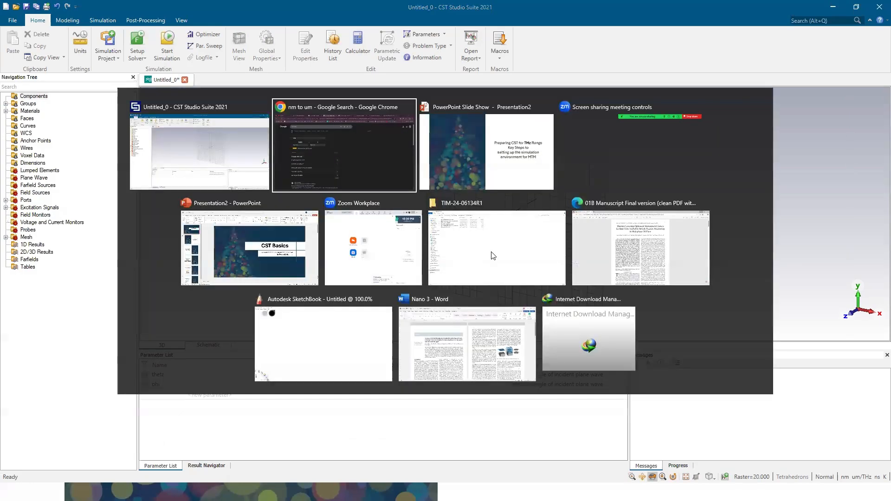
click(494, 159)
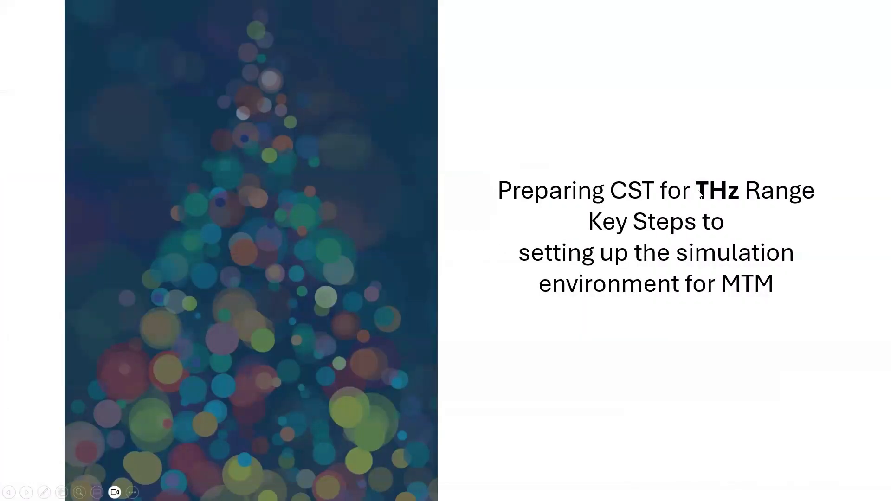
click(659, 197)
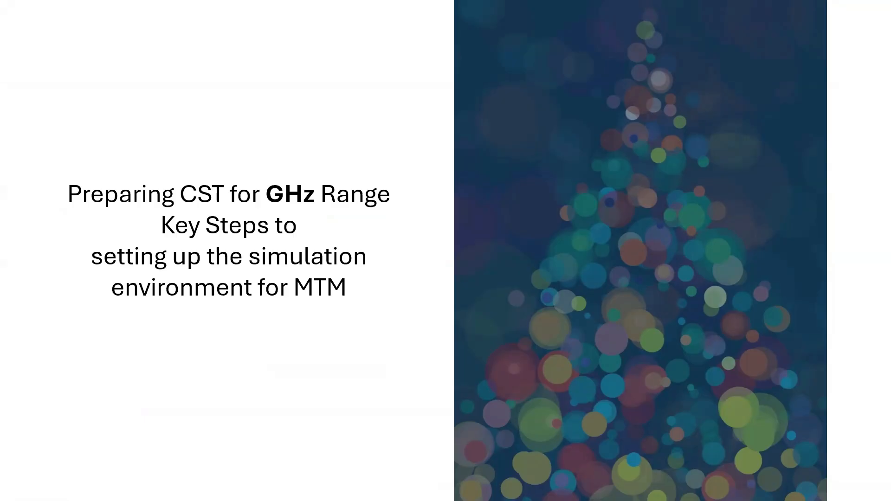
click(284, 219)
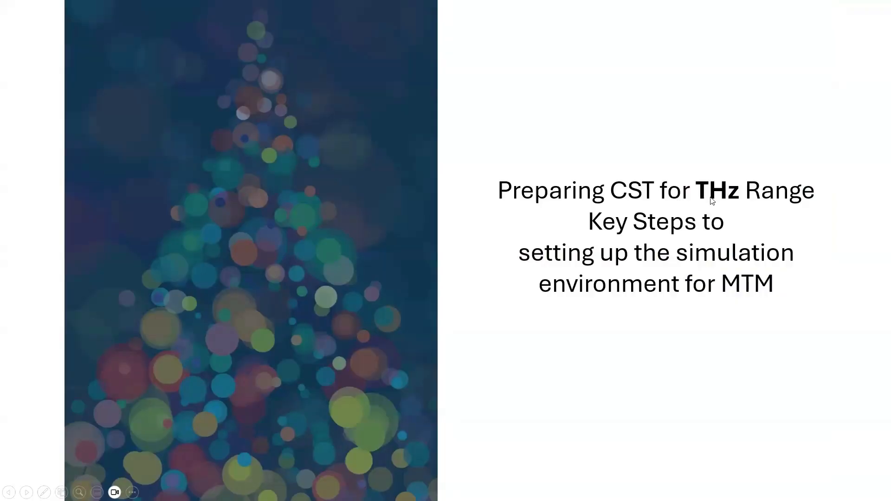
key(alt+Tab)
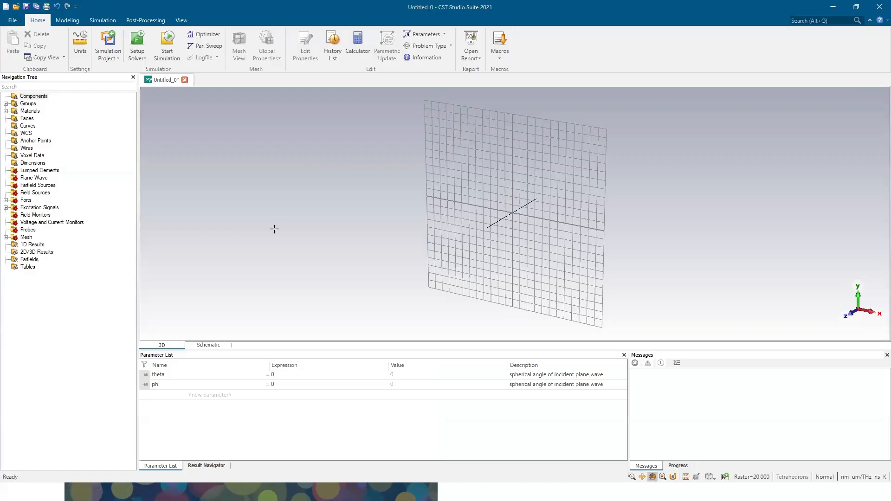
key(alt+Tab)
key(Left)
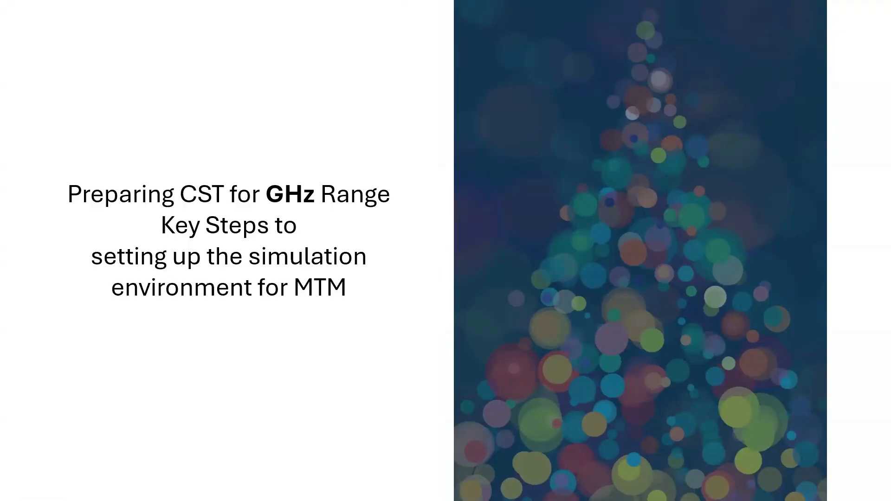
Step: Return to CST Studio Suite, close the untitled project without saving and start a new project template
key(alt+Tab)
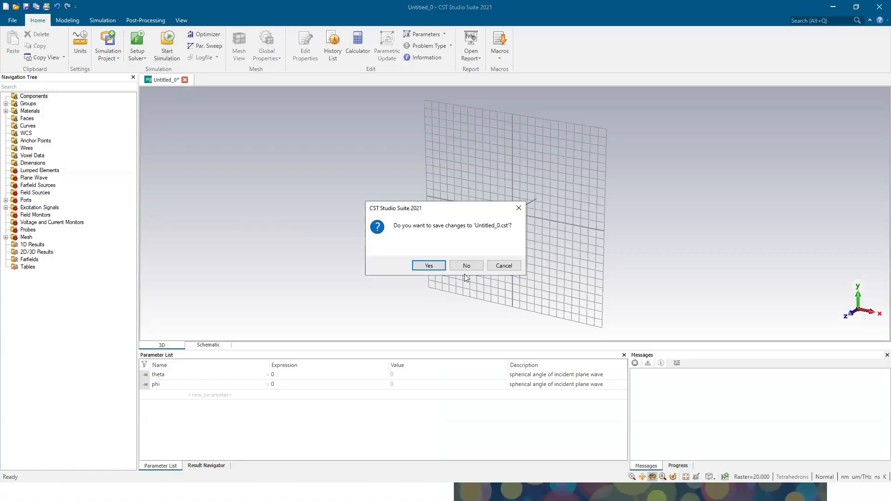
click(467, 268)
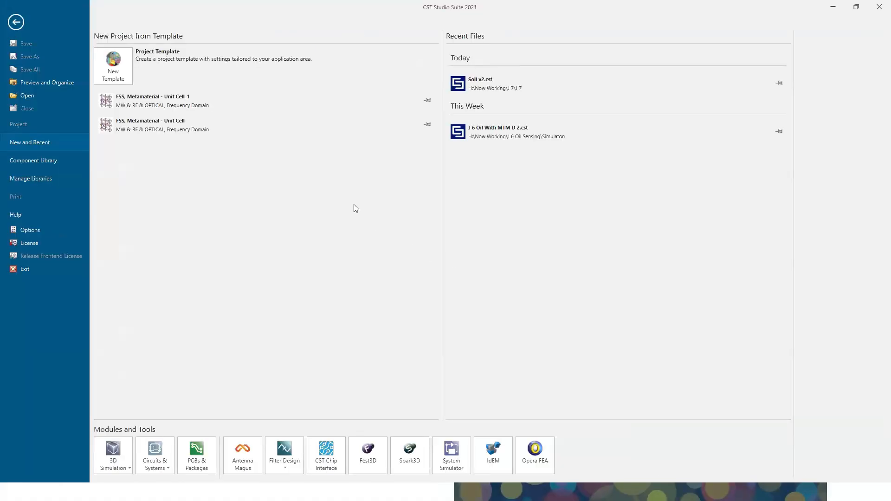
double_click(294, 98)
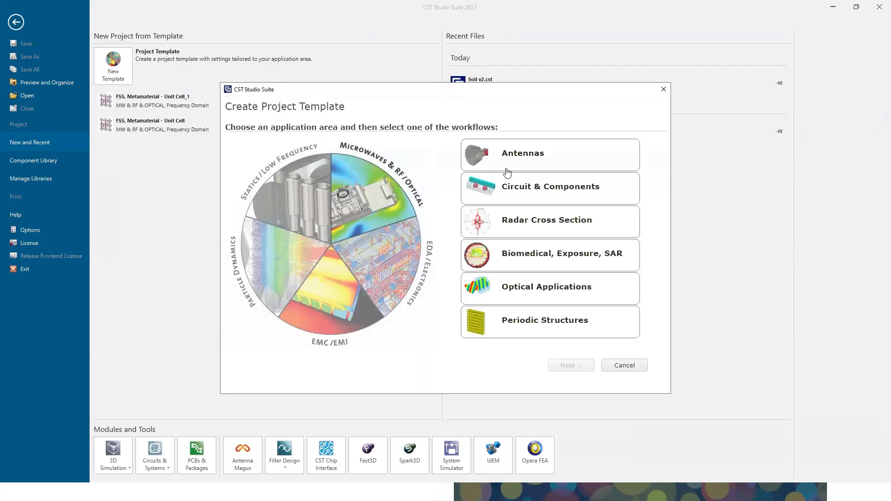
Step: Choose Periodic Structures, FSS, Metamaterial – Unit Cell and the Phase Reflection Diagram workflow, with the Frequency Domain solver
click(539, 331)
click(578, 367)
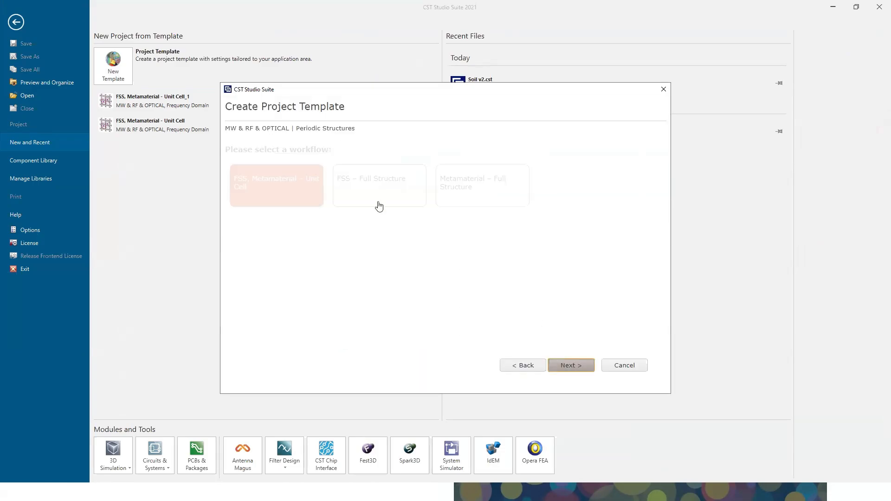
click(260, 198)
click(555, 366)
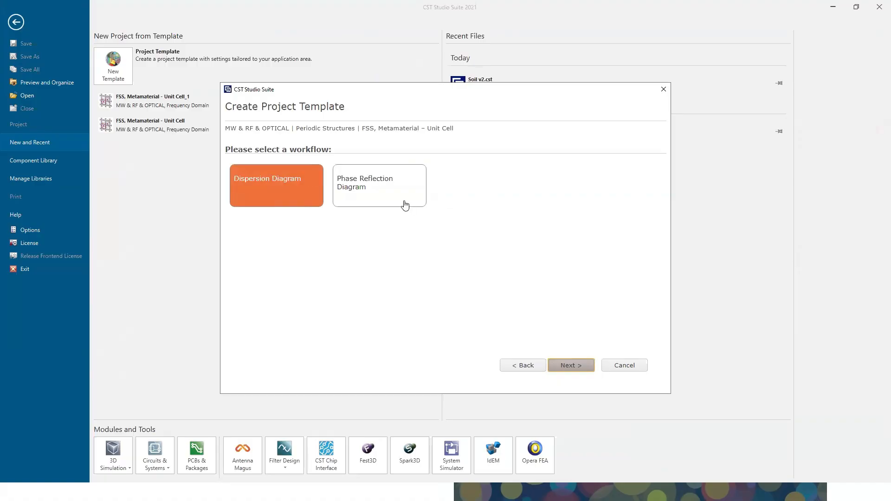
click(358, 188)
click(575, 366)
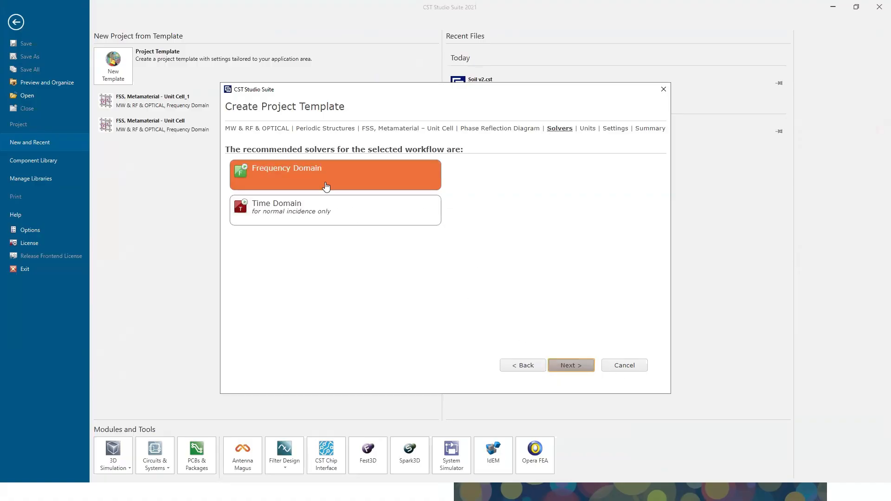
click(576, 365)
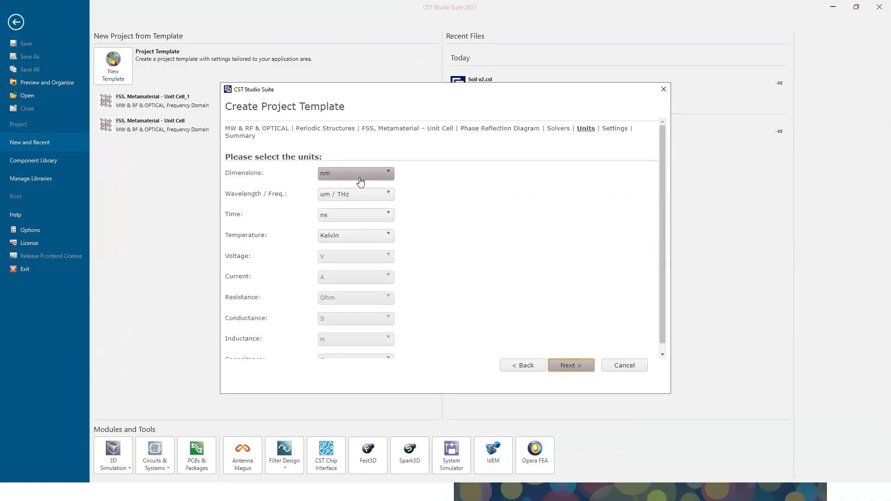
Step: Set the template units to mm for dimensions and mm / GHz for wavelength and frequency
click(364, 195)
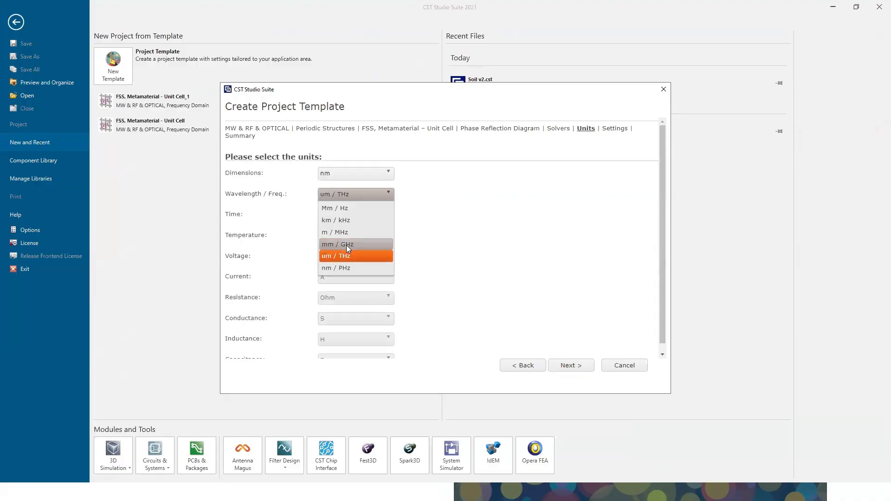
click(346, 245)
click(352, 174)
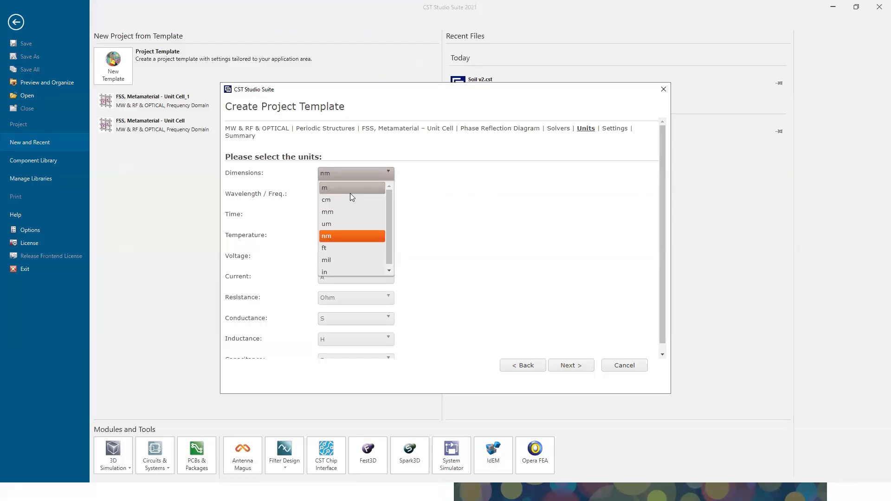
click(347, 212)
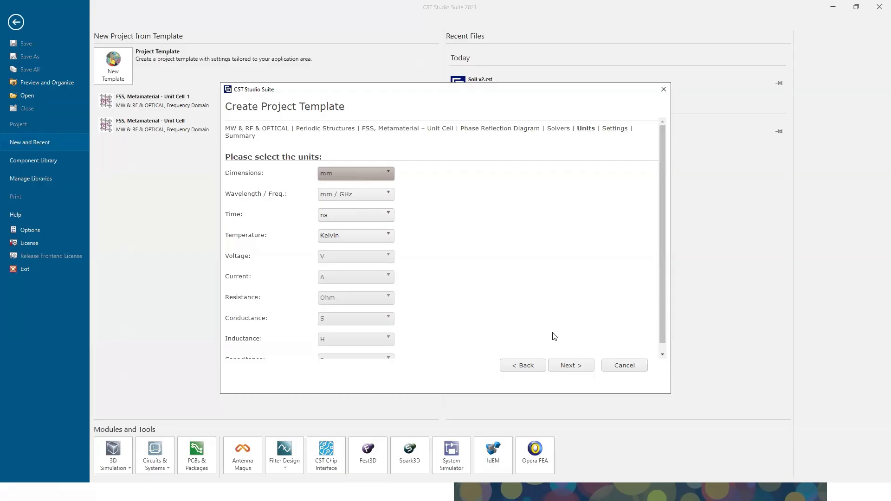
click(577, 368)
click(571, 366)
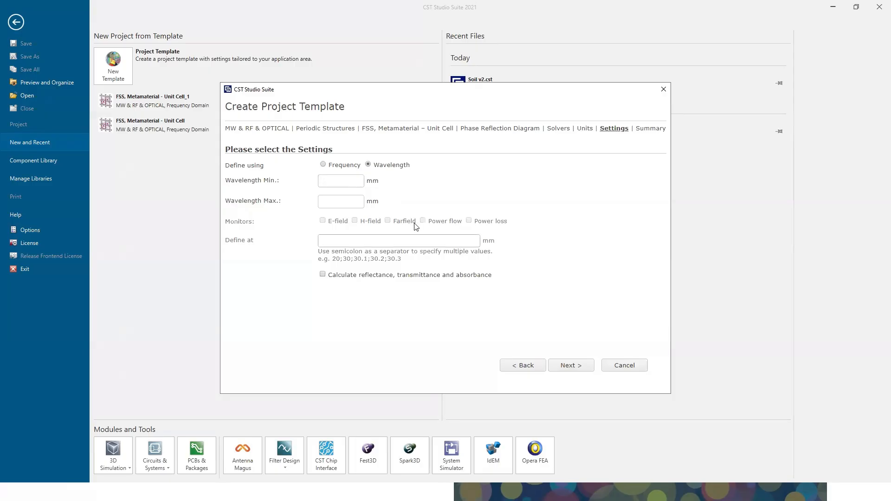
Step: Define the range by frequency from 1 to 6 GHz and enable the E-field and H-field monitors
click(323, 165)
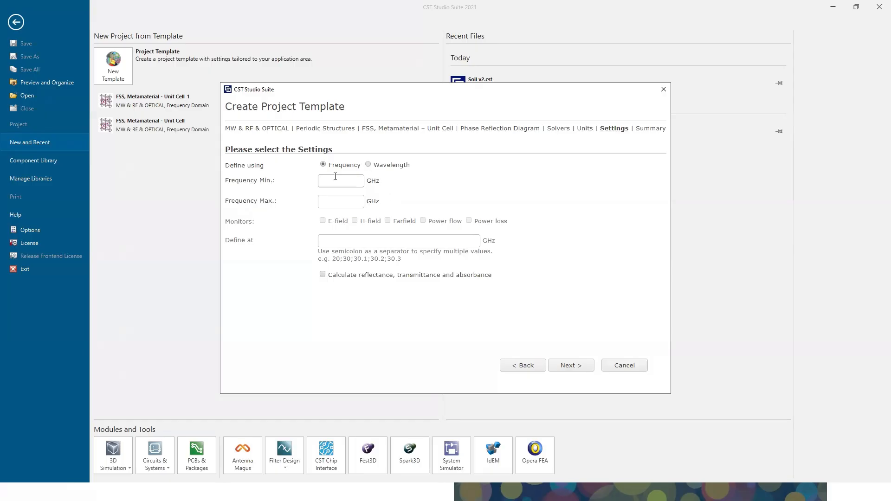
click(339, 178)
text(1)
click(342, 201)
text(6)
click(323, 221)
click(355, 220)
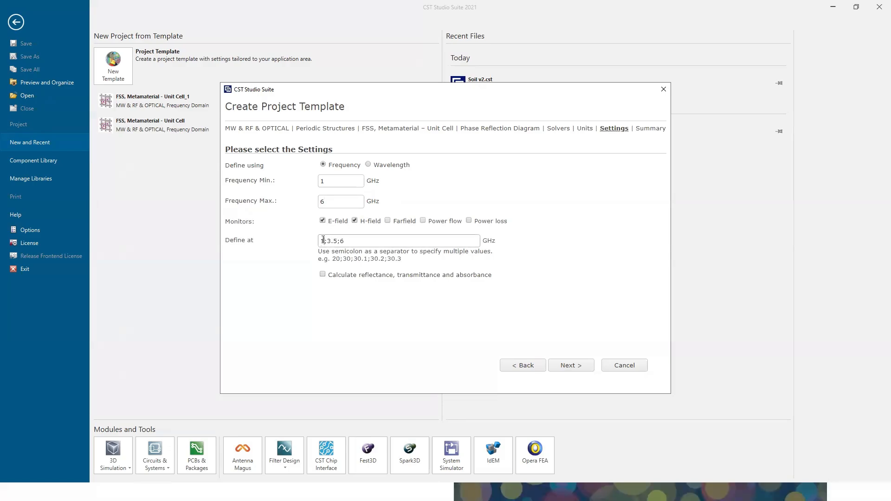
Step: Set the monitor frequencies to 1;3.5;4;4.5;6 GHz and enable the calculation of reflectance, transmittance and absorbance
drag(328, 241, 336, 242)
double_click(338, 241)
triple_click(339, 242)
click(341, 242)
text(4;4.5;)
drag(355, 241, 334, 254)
click(323, 274)
drag(381, 244, 320, 245)
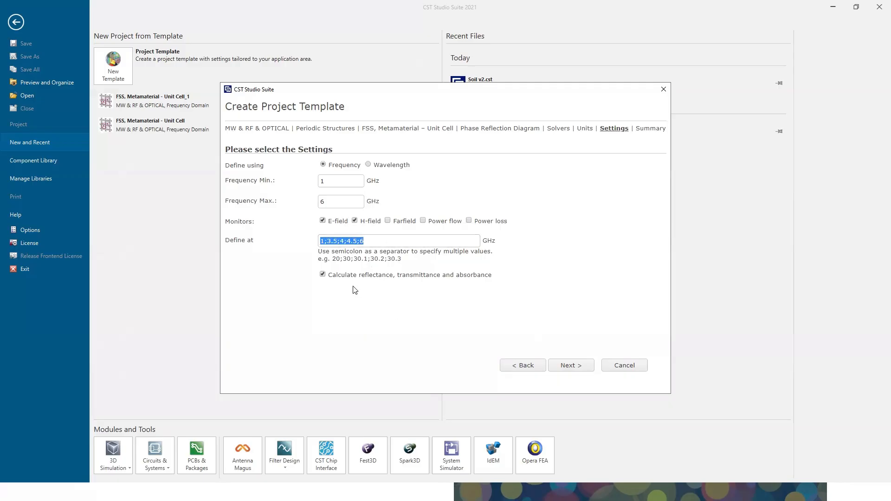
Step: Finish creating the GHz unit cell template and expand the field monitors of the new project
click(572, 368)
click(572, 366)
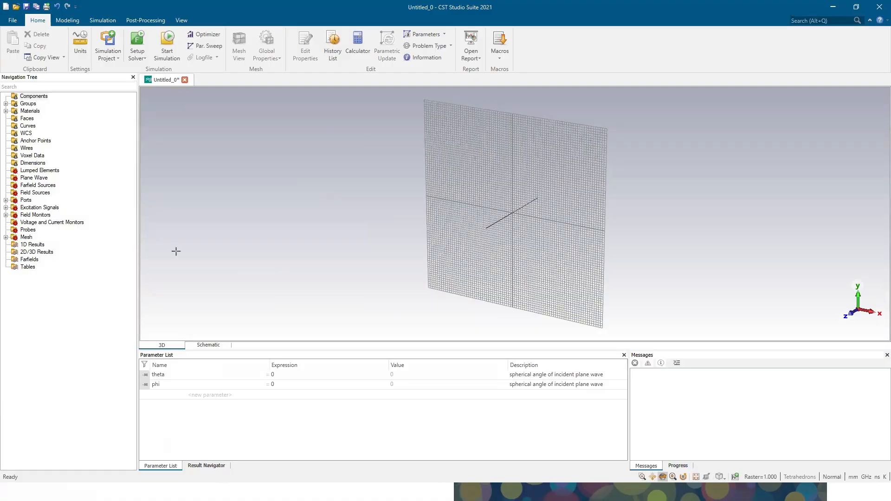
click(6, 215)
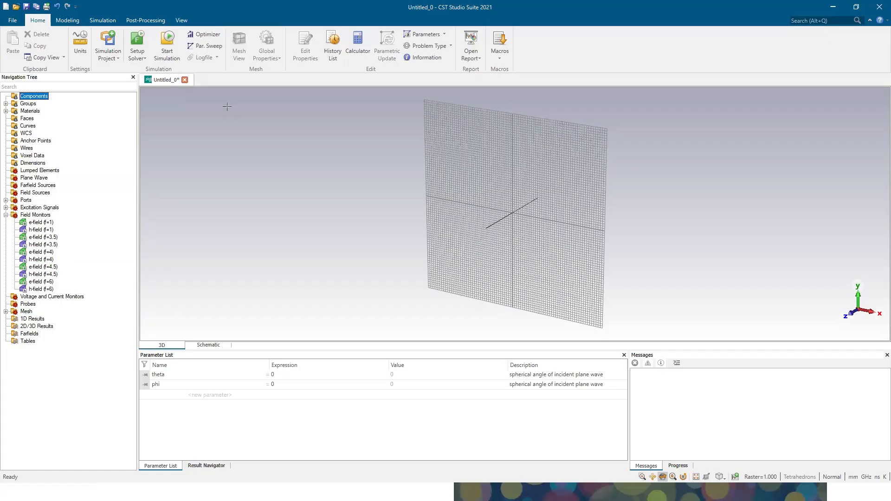
Step: Close the untitled GHz project without saving it
click(185, 79)
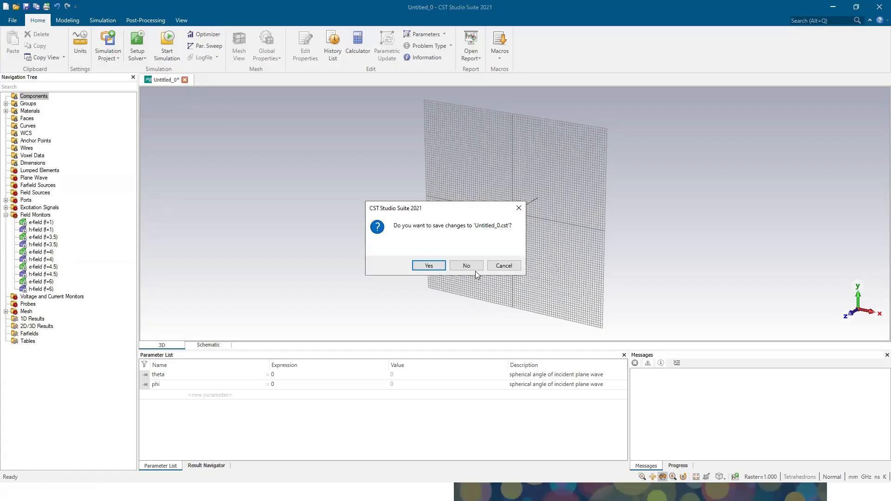
click(468, 265)
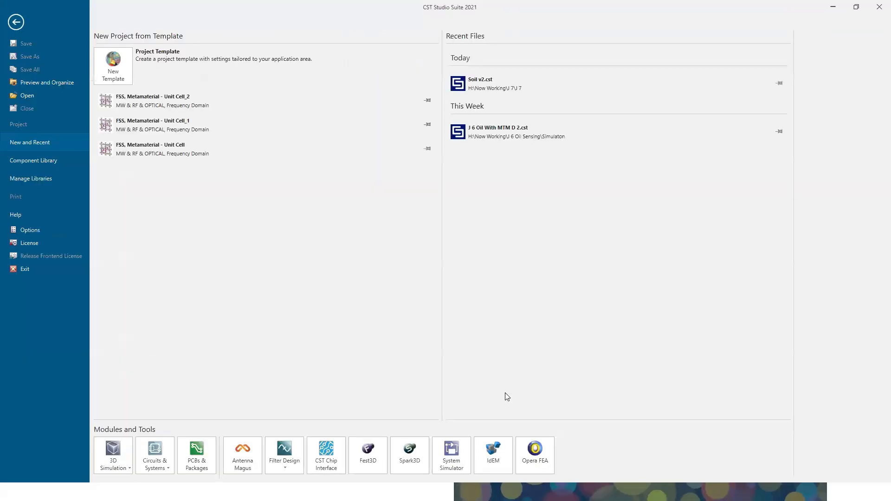
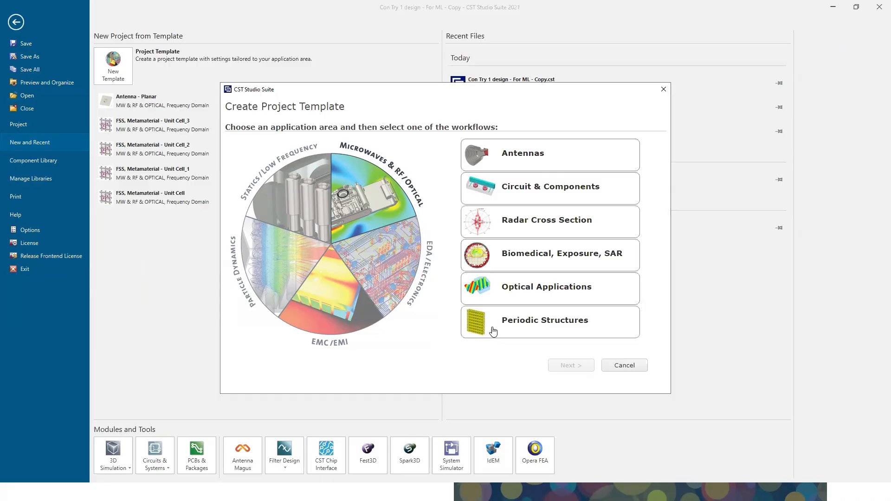
Step: Choose the Antennas area and the Planar (Patch, Slot, etc.) workflow for a new project template
click(531, 159)
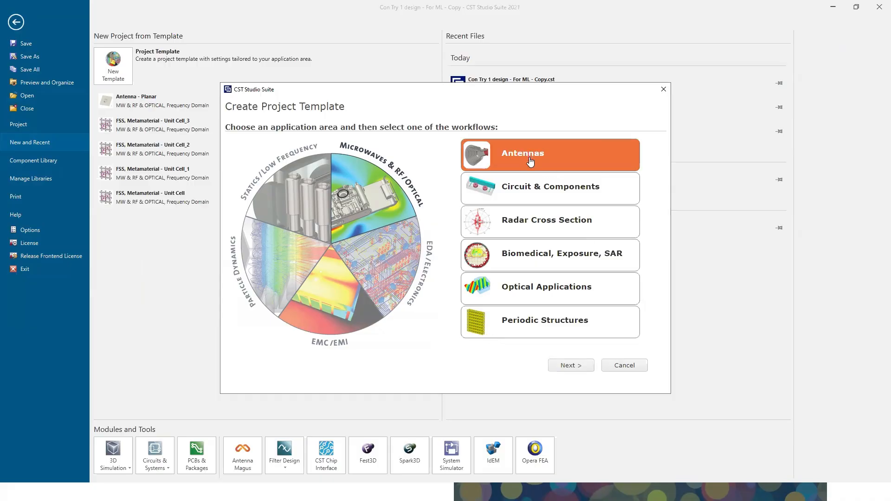
click(571, 365)
click(276, 176)
click(398, 188)
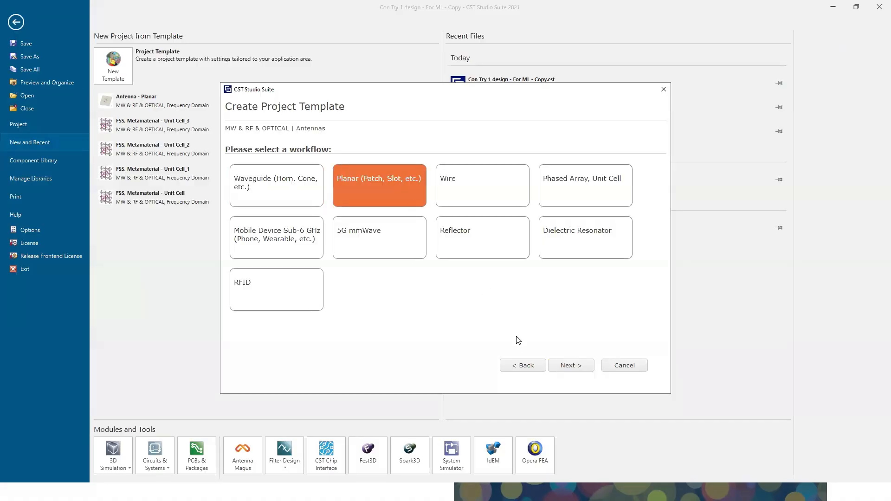
Step: Select the Frequency Domain solver, keep the default units and blank frequency settings, and finish creating the planar antenna template
click(568, 367)
click(341, 219)
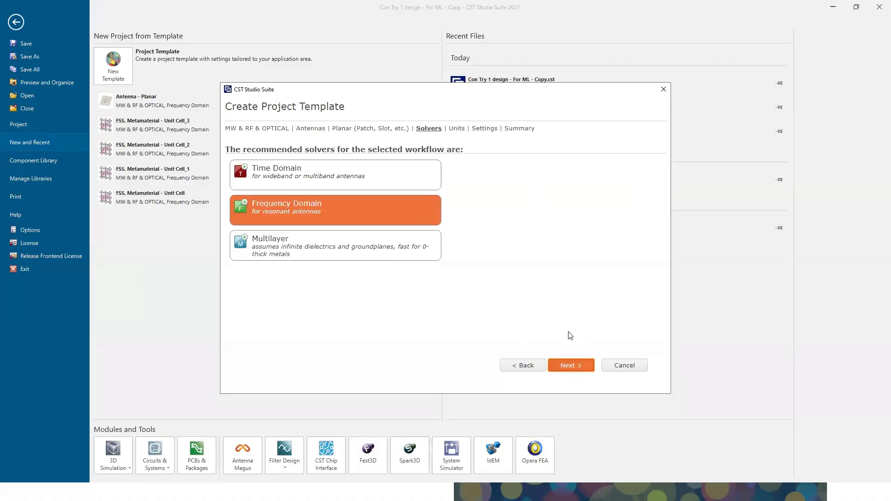
click(571, 365)
click(575, 365)
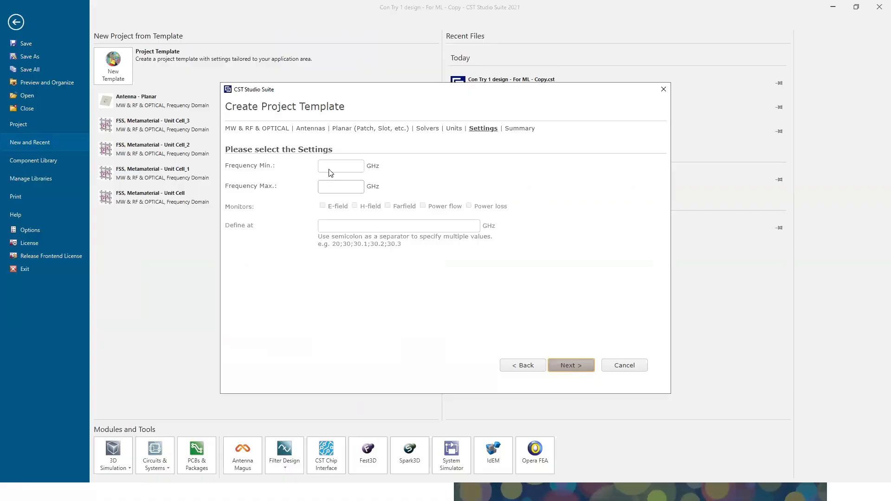
click(574, 367)
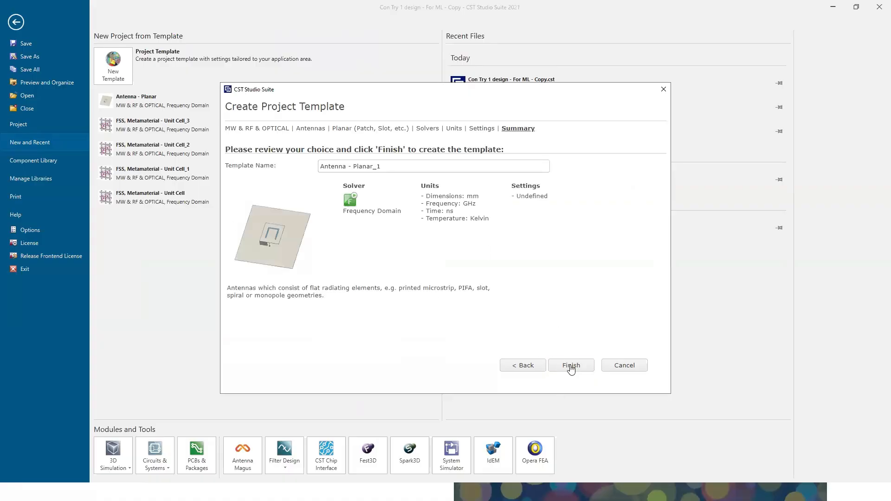
key(Return)
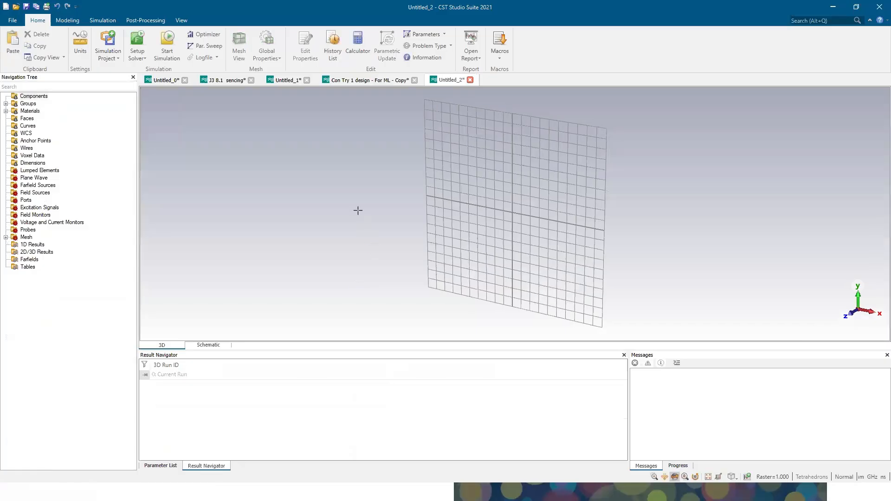
Step: Paste the copied transmission line resonator geometry into the components of the new project
click(44, 97)
key(ctrl+v)
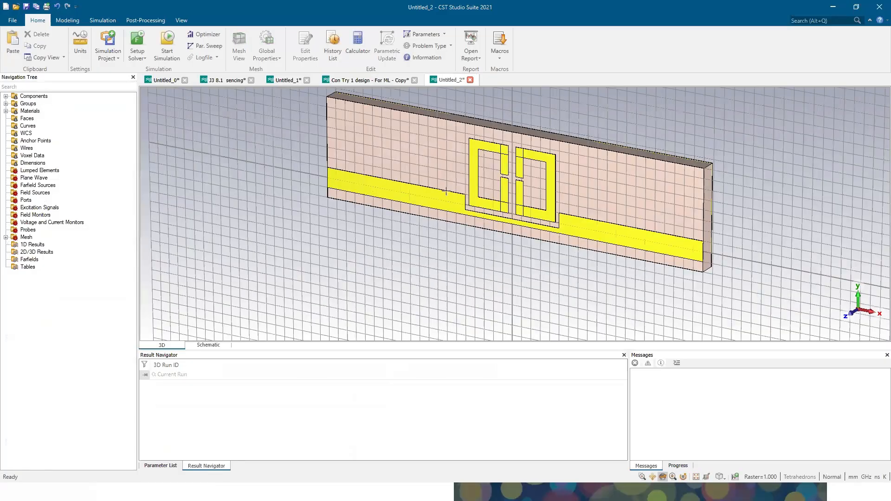
scroll(474, 181, down, 5)
drag(474, 181, 374, 154)
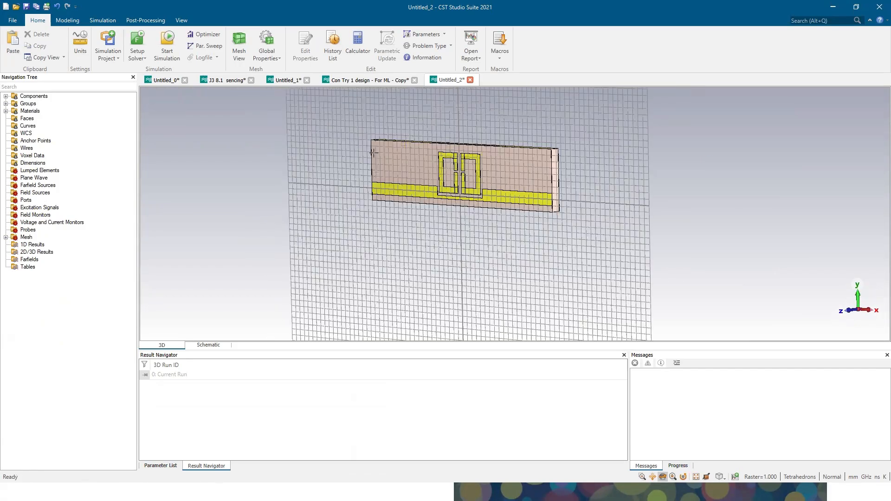
Step: Start a discrete port and pick the transmission line's end edge on the +x side and the ground plane edge behind it
click(69, 20)
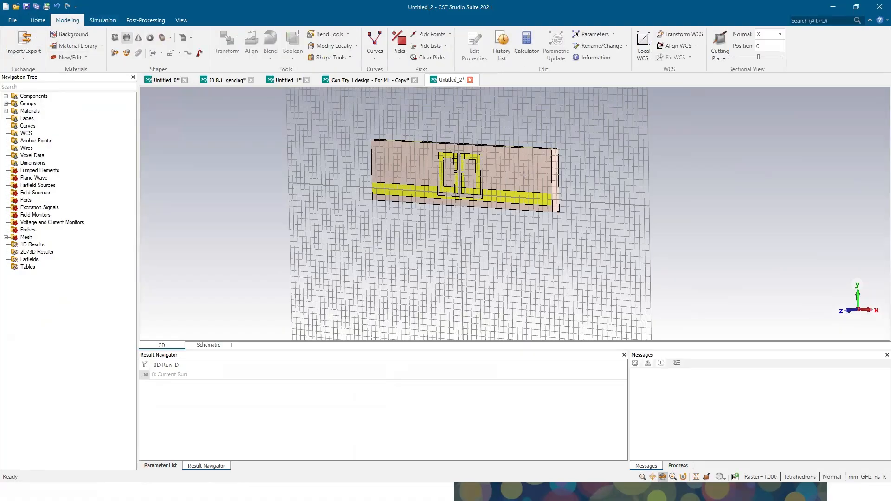
scroll(551, 214, up, 5)
scroll(650, 246, down, 5)
scroll(543, 241, up, 6)
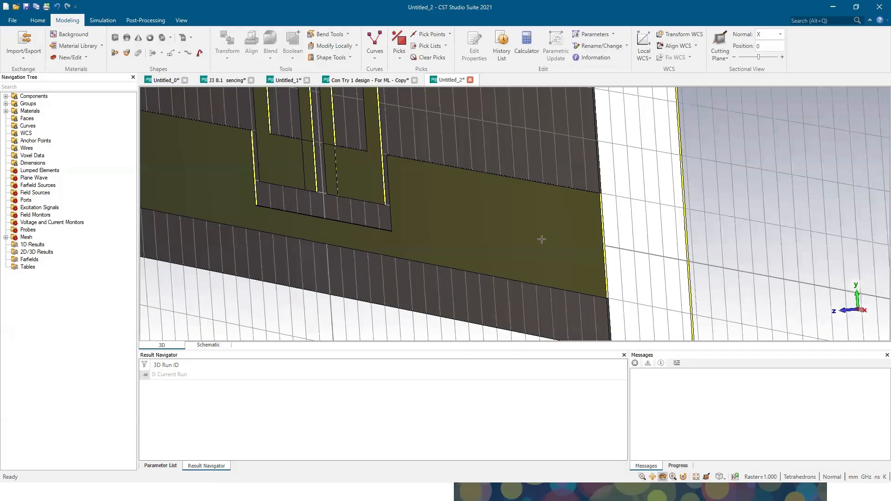
scroll(543, 241, down, 1)
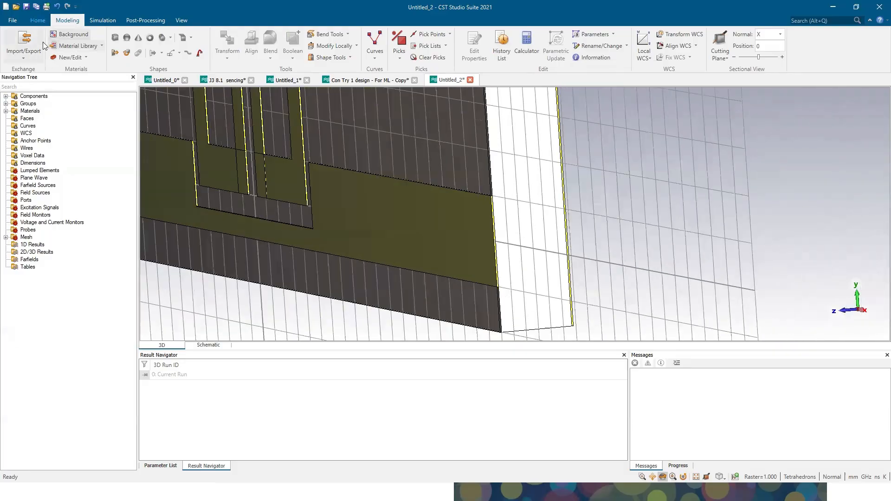
click(103, 21)
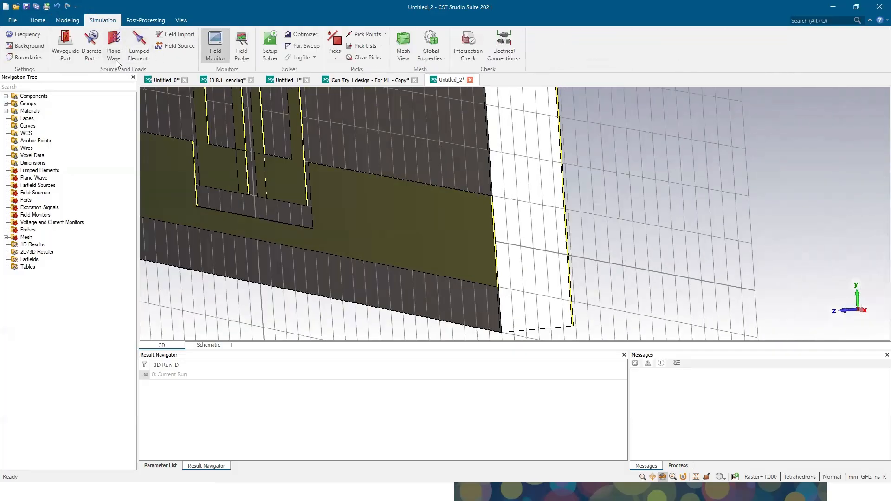
click(92, 43)
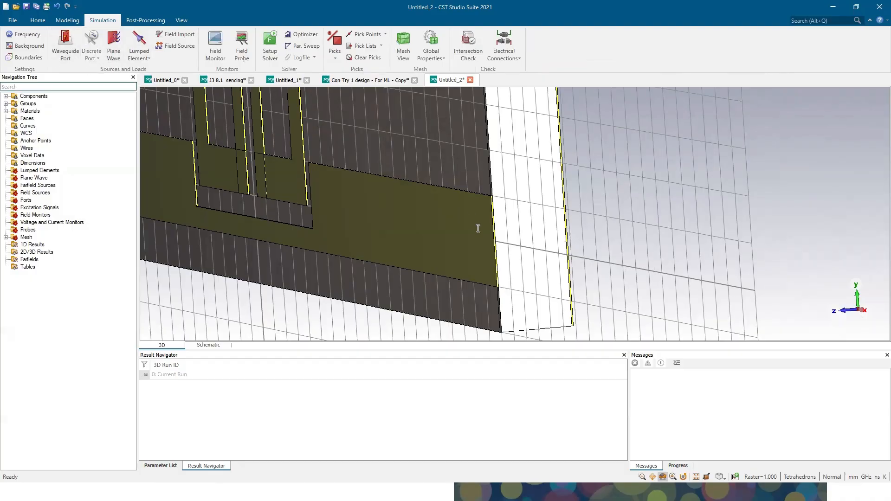
scroll(511, 234, up, 5)
click(511, 235)
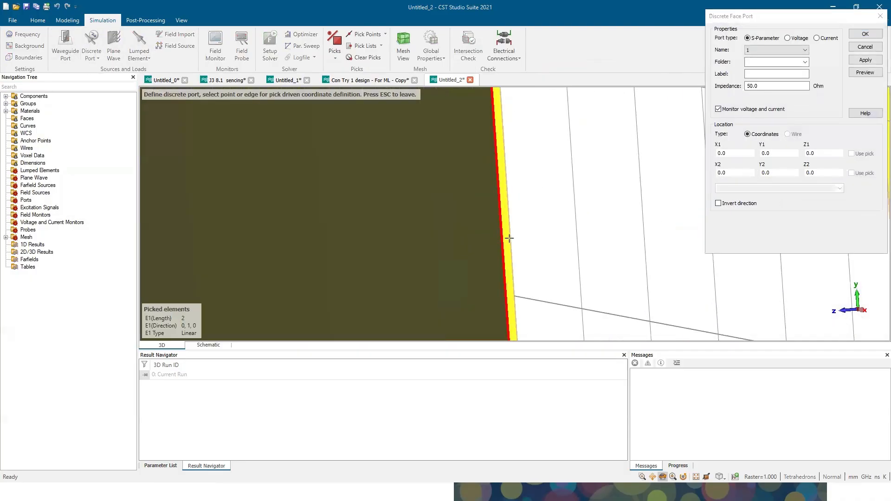
scroll(511, 234, down, 3)
click(668, 225)
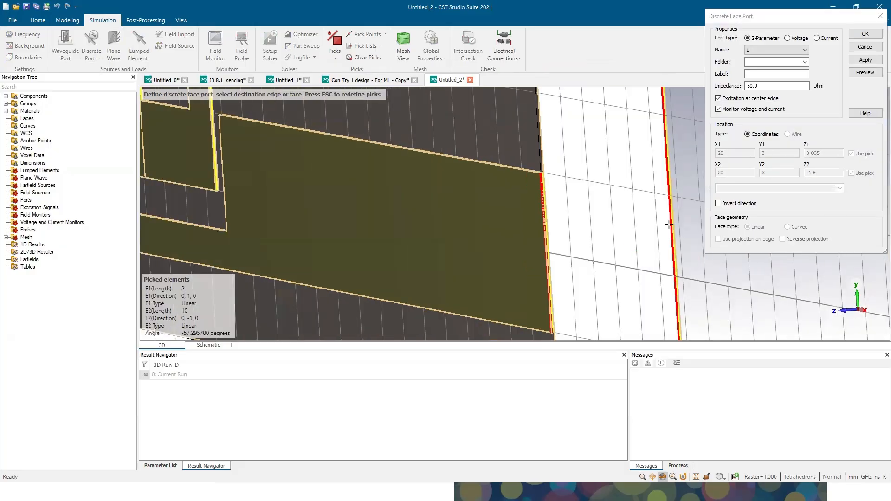
scroll(668, 226, down, 5)
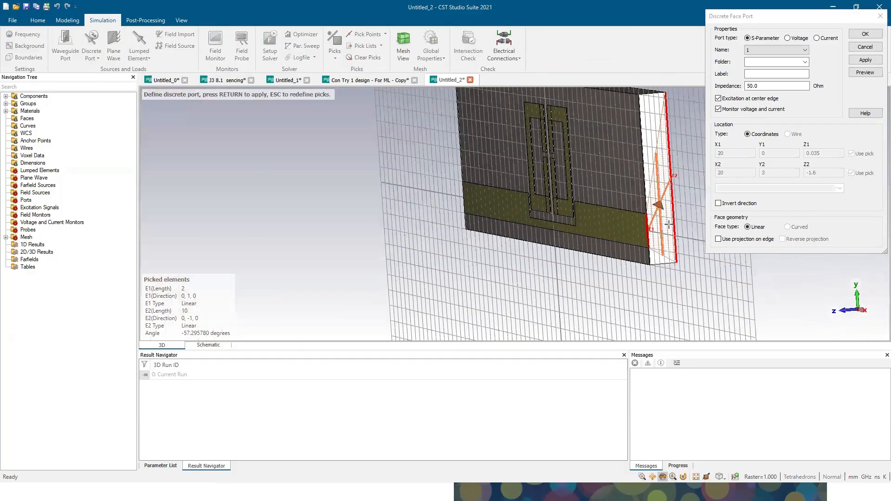
Step: Enable projection on edge for the 50 ohm S-parameter face port and apply it as port 1
click(719, 239)
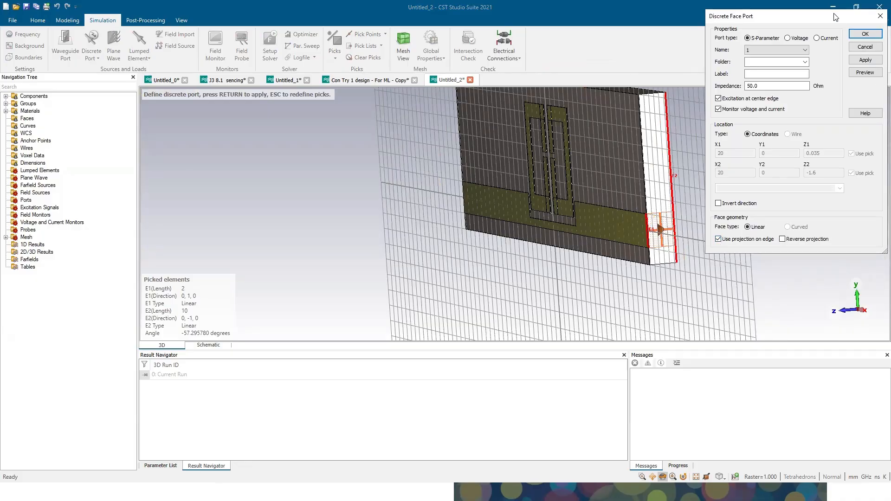
drag(832, 19, 792, 104)
click(825, 146)
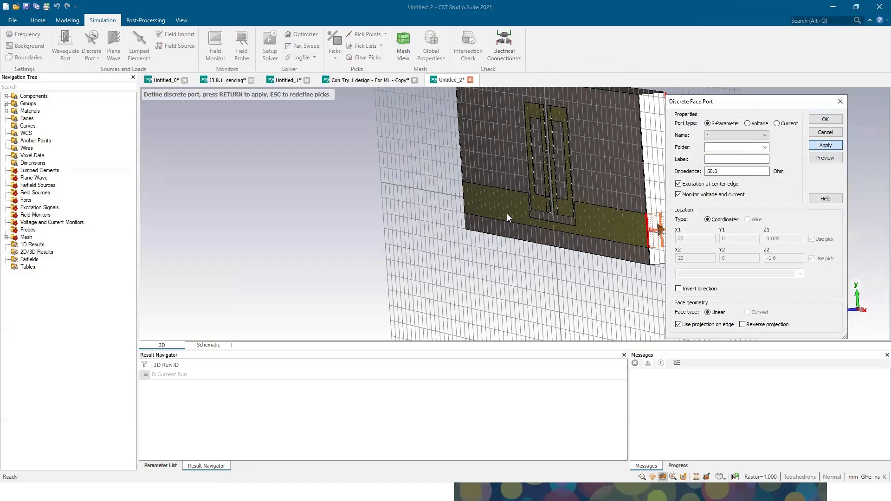
Step: Create discrete face port 2 between the line's opposite end edge and the ground plane edge, using projection on edge
drag(507, 213, 633, 224)
drag(373, 216, 566, 222)
mouse_move(413, 228)
mouse_down()
mouse_move(464, 219)
mouse_move(465, 203)
mouse_up()
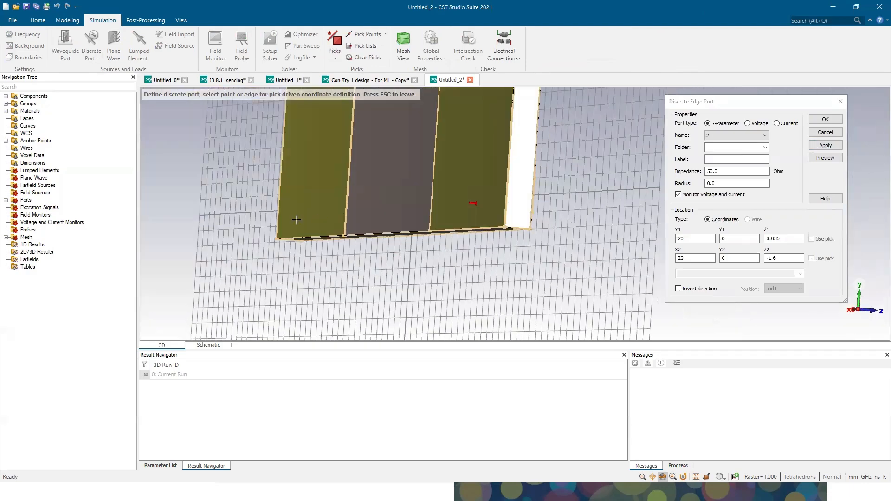
drag(297, 219, 463, 207)
scroll(402, 209, up, 5)
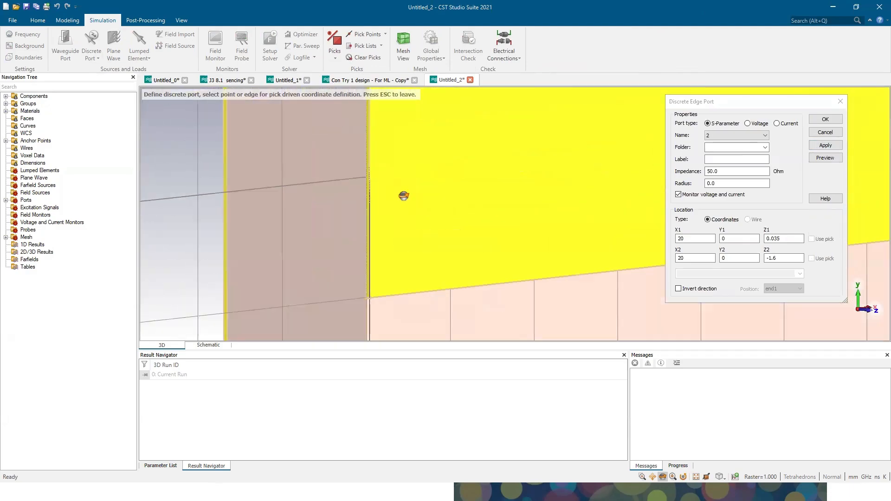
double_click(373, 199)
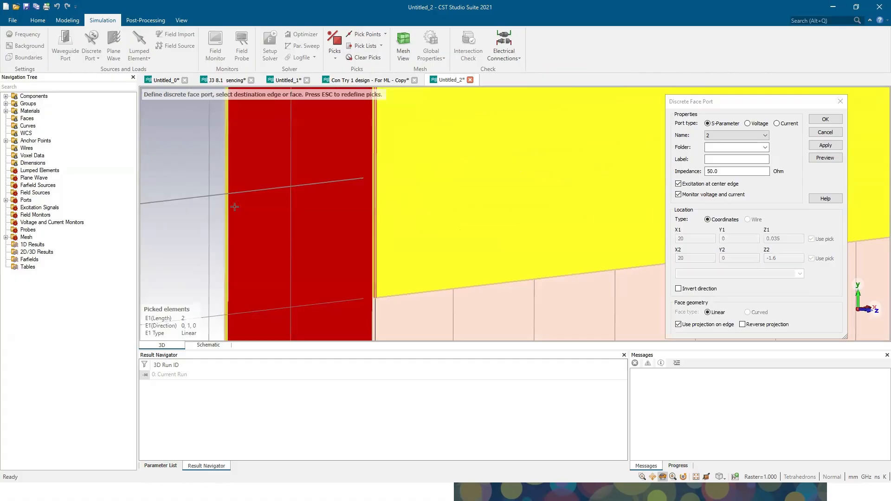
double_click(230, 207)
scroll(231, 207, down, 4)
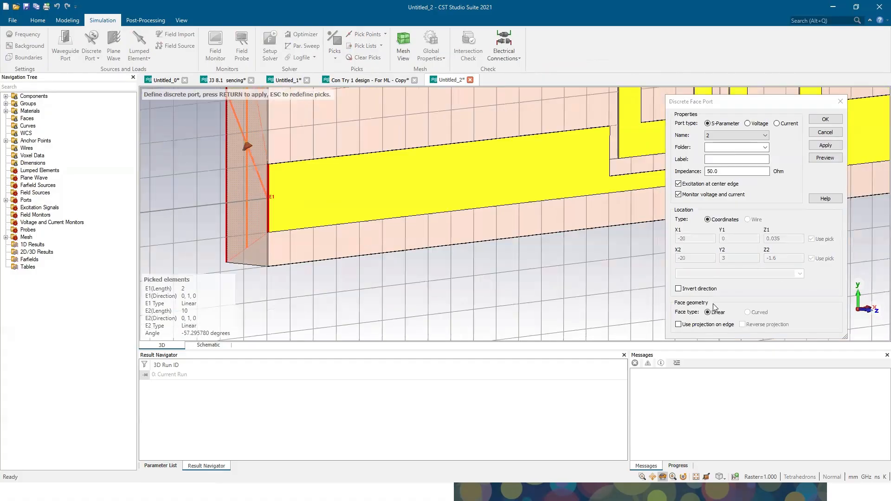
click(825, 119)
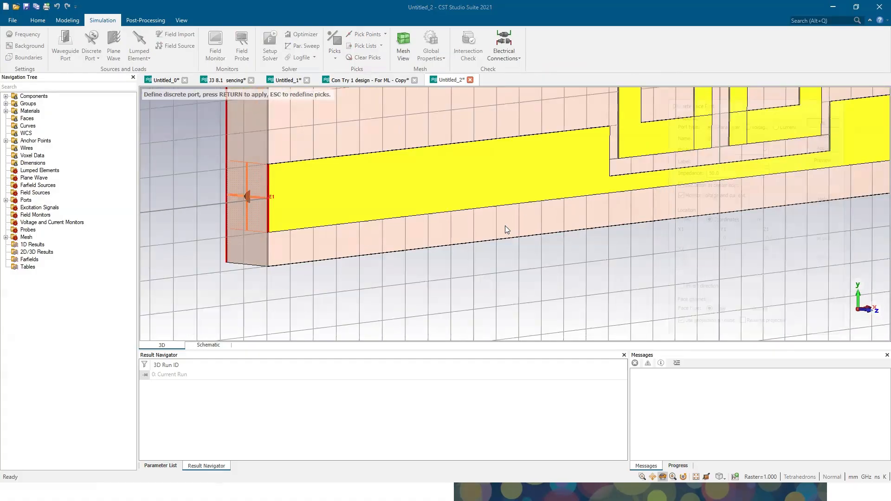
Step: Set the simulation frequency range from 1 to 3 GHz
scroll(506, 226, down, 3)
scroll(508, 226, down, 3)
drag(476, 217, 369, 202)
drag(568, 192, 489, 231)
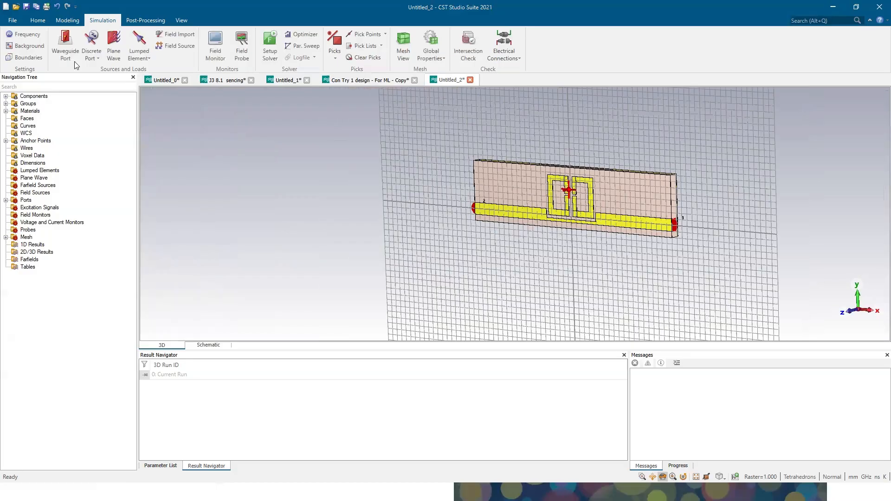
click(20, 35)
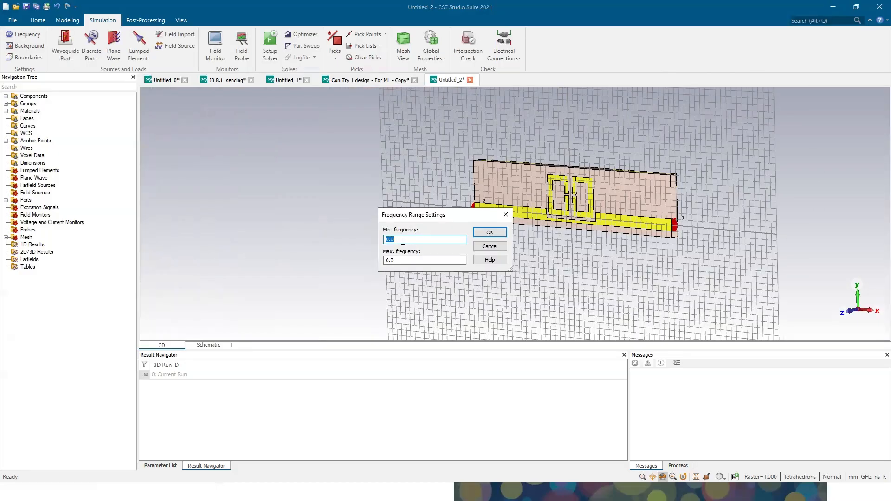
text(1)
key(Tab)
text(3)
key(Return)
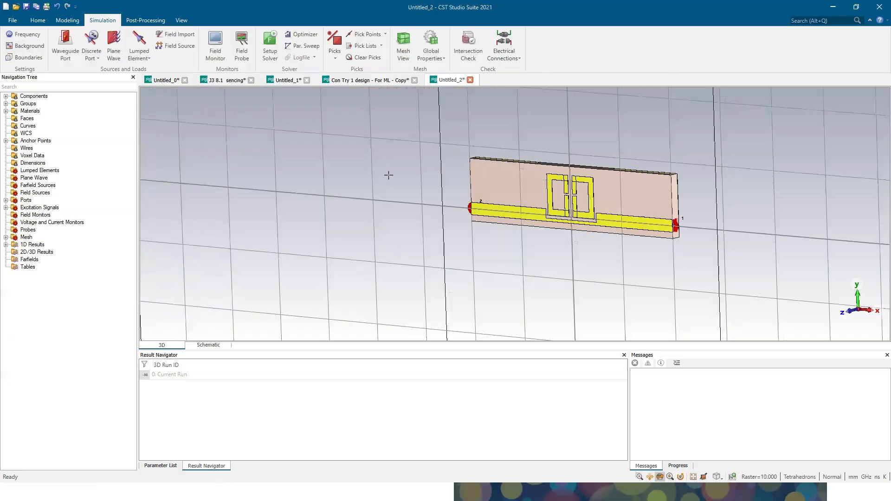
click(61, 20)
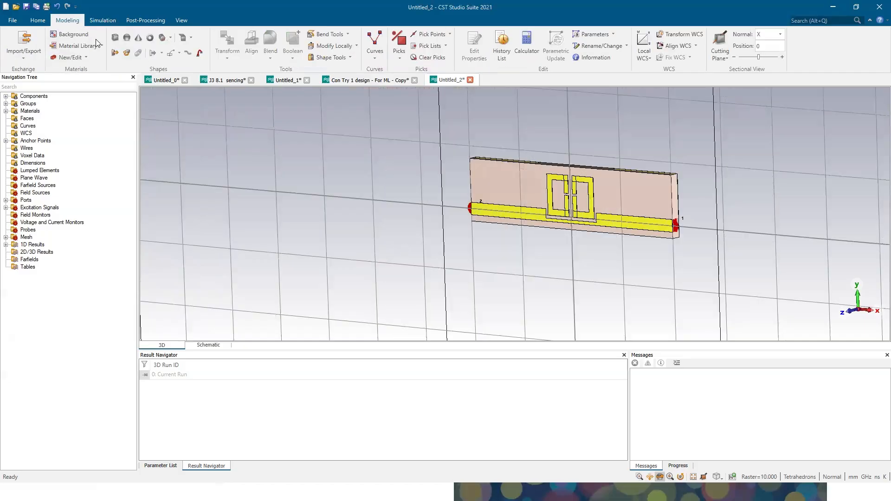
click(103, 20)
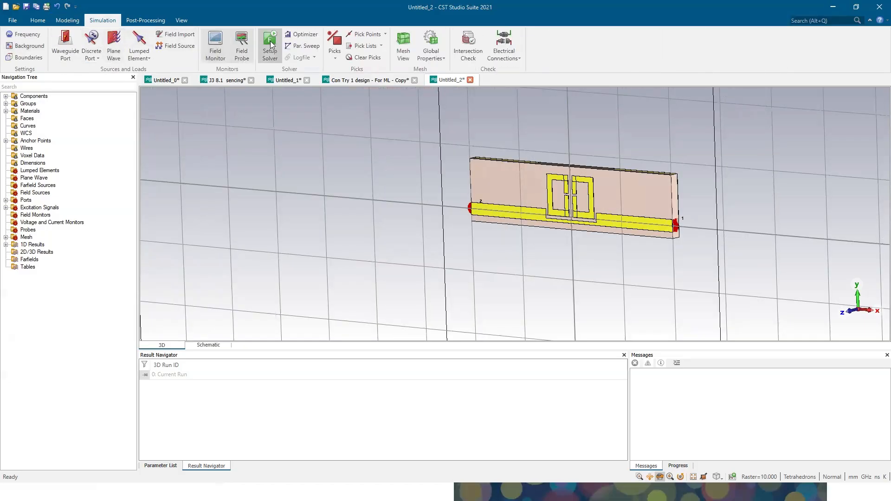
click(39, 21)
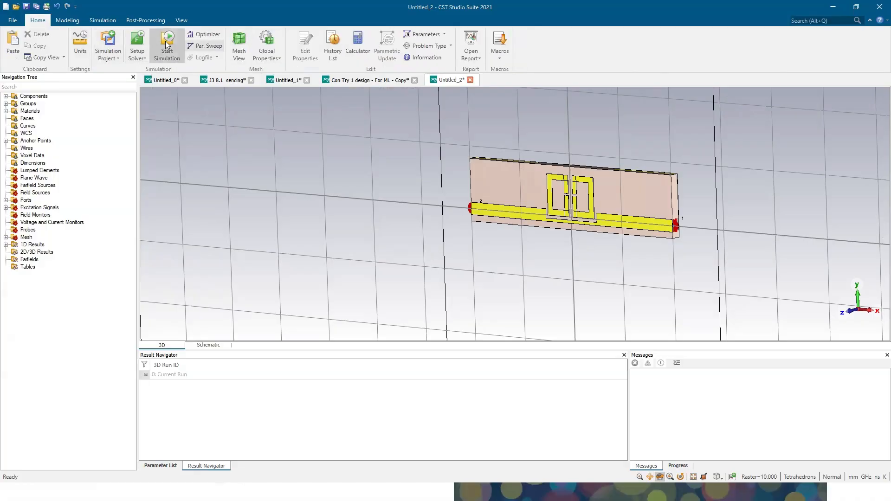
drag(621, 183, 631, 246)
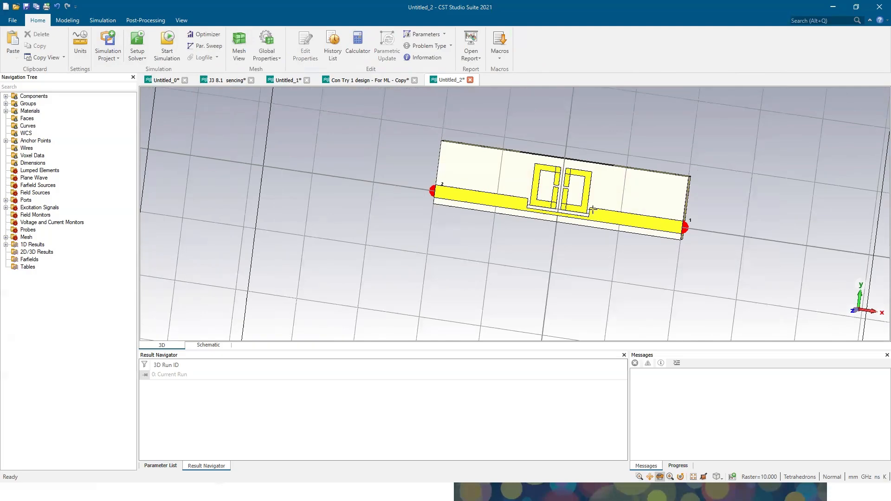
scroll(593, 210, up, 5)
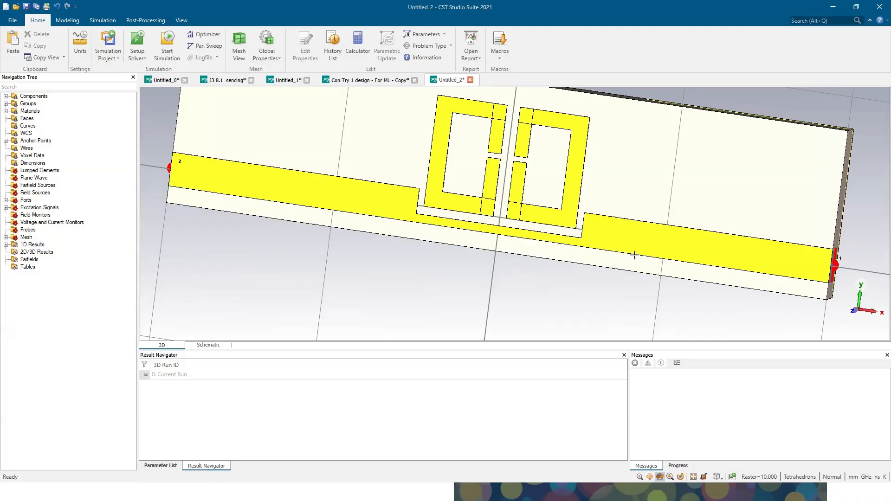
scroll(634, 255, down, 6)
Step: Switch to the Con Try 1 design project and compare its sensor and tube model with the transmission line sensor slide
click(336, 80)
drag(557, 222, 532, 267)
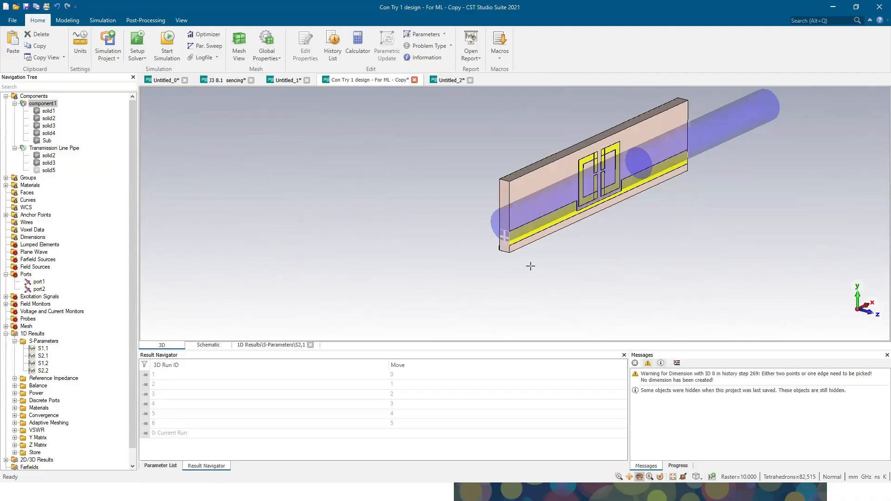
key(alt+Tab)
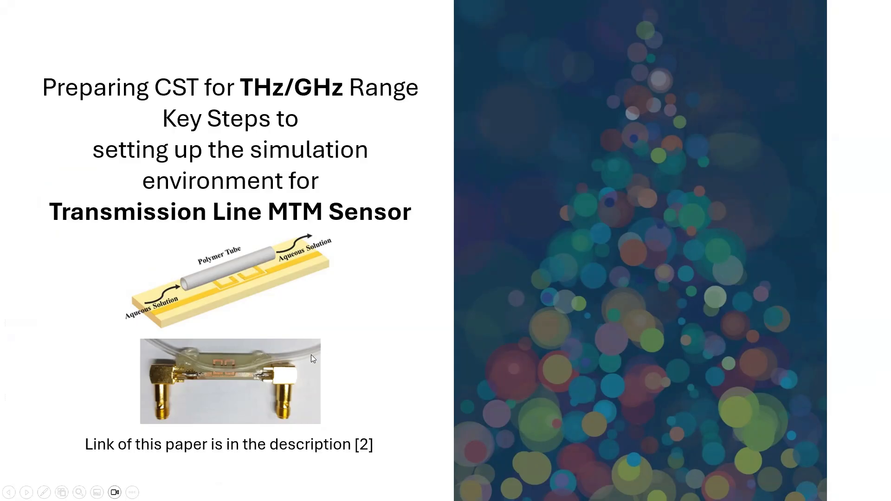
key(alt+Tab)
mouse_move(645, 192)
mouse_down()
mouse_move(494, 203)
mouse_move(701, 249)
mouse_move(340, 211)
mouse_move(617, 245)
mouse_move(652, 186)
mouse_up()
middle_drag(652, 186, 622, 236)
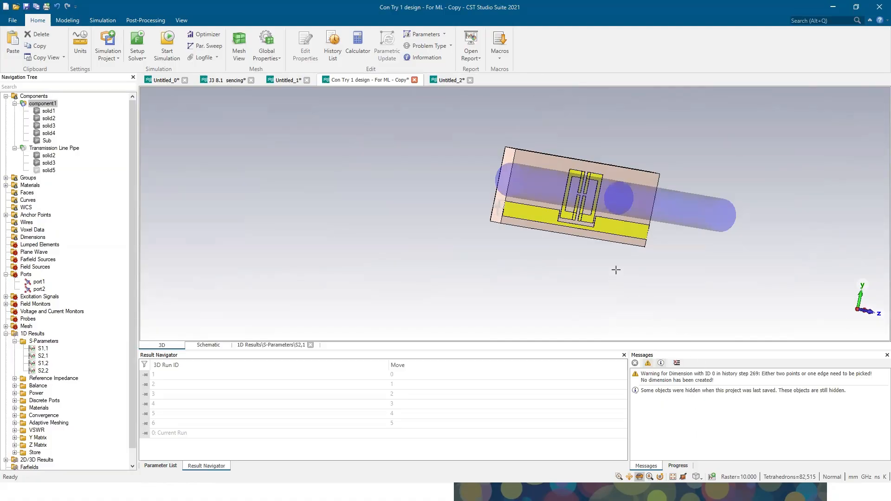
Step: View the PowerPoint slide listing CST tools for MTM sensor simulation and return to CST Studio Suite
key(alt+Tab)
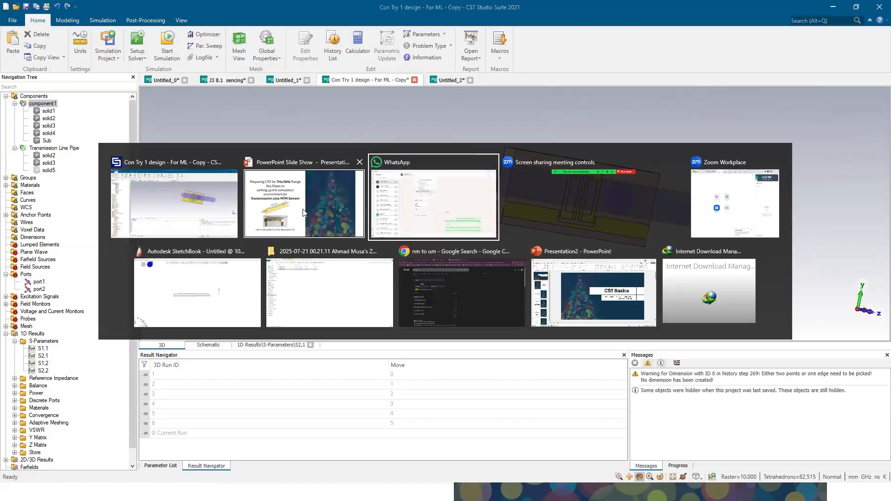
click(329, 238)
key(Left)
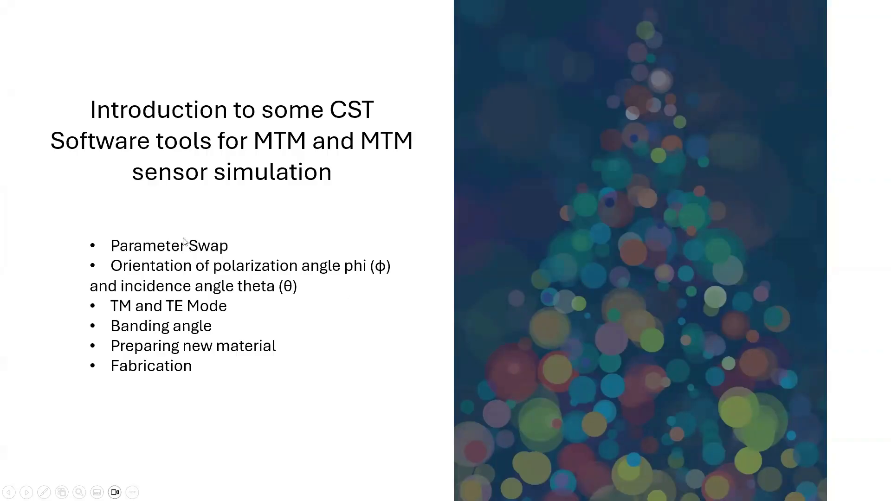
key(alt+Tab)
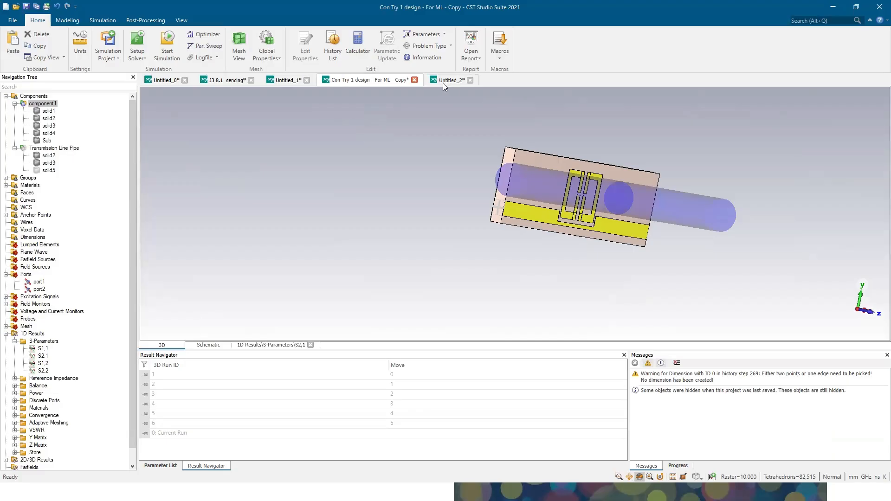
Step: Switch back to the Untitled_2 project and examine the split ground plane on the substrate's back side
click(443, 82)
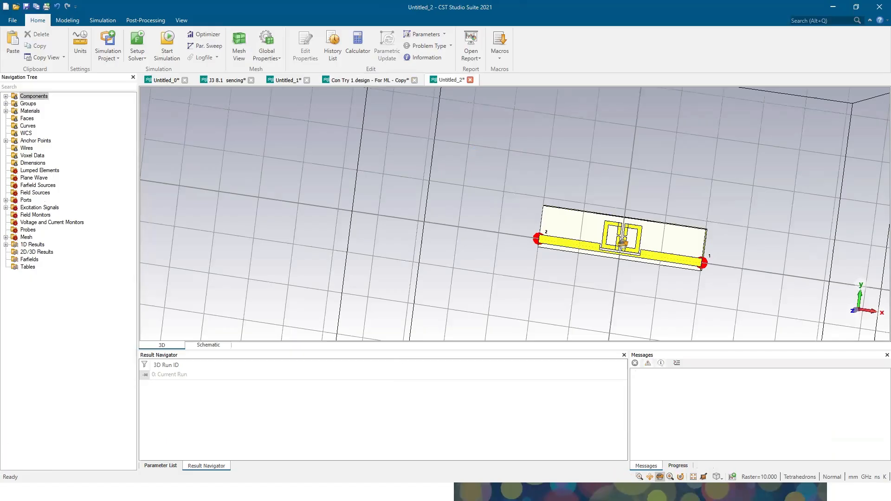
drag(487, 232, 520, 258)
scroll(514, 237, up, 5)
scroll(505, 219, down, 1)
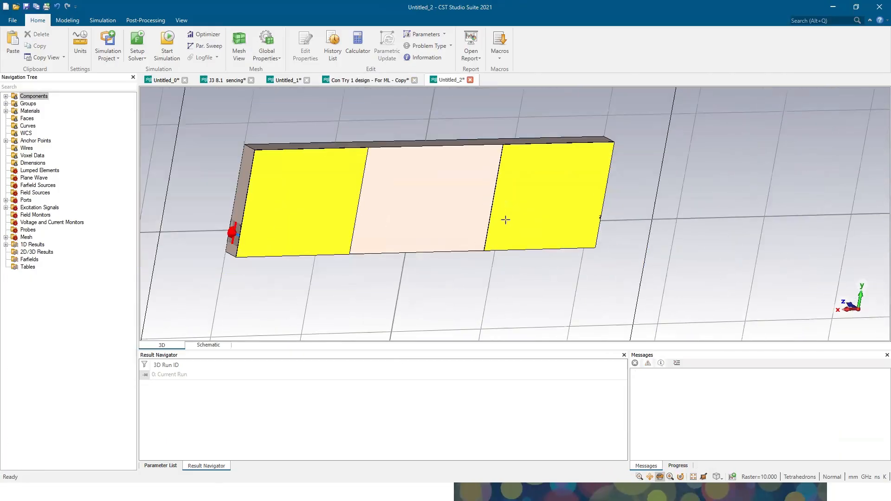
drag(507, 233, 481, 256)
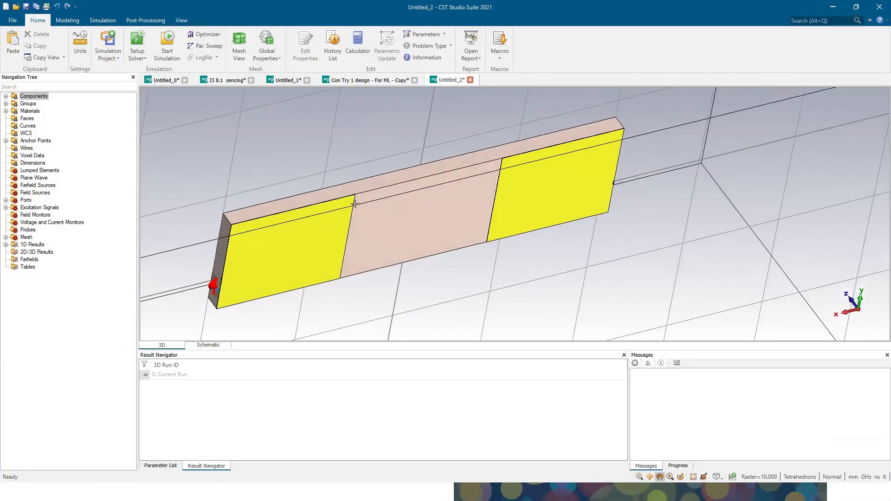
drag(329, 236, 329, 187)
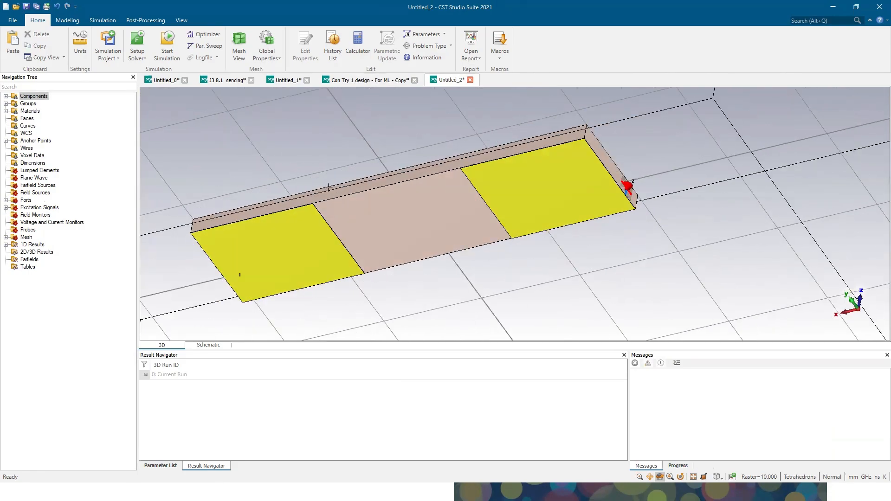
drag(366, 232, 388, 211)
drag(514, 295, 425, 254)
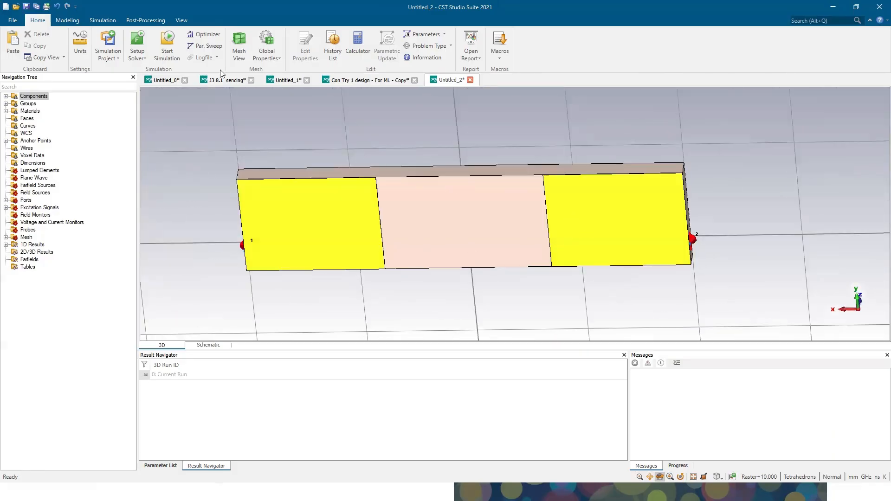
Step: Dimension the length of the ground patch at port 1 and the gap between the two ground patches
click(181, 20)
click(262, 45)
click(323, 178)
click(328, 142)
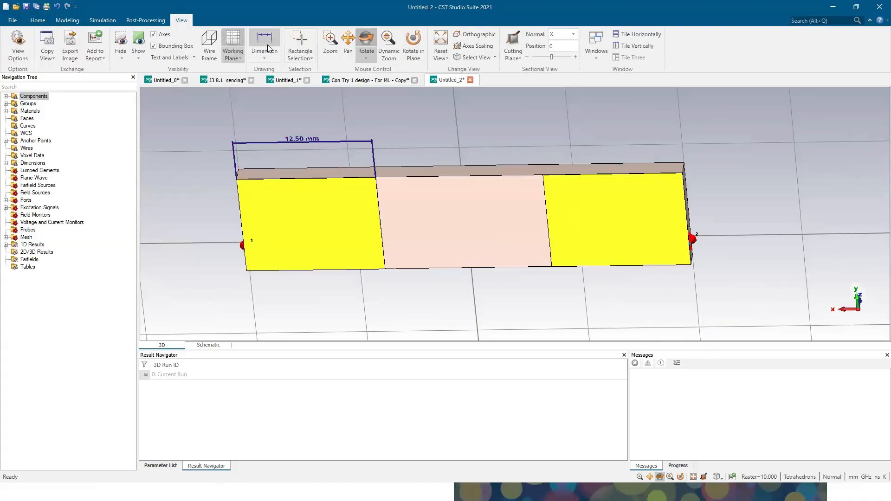
click(386, 269)
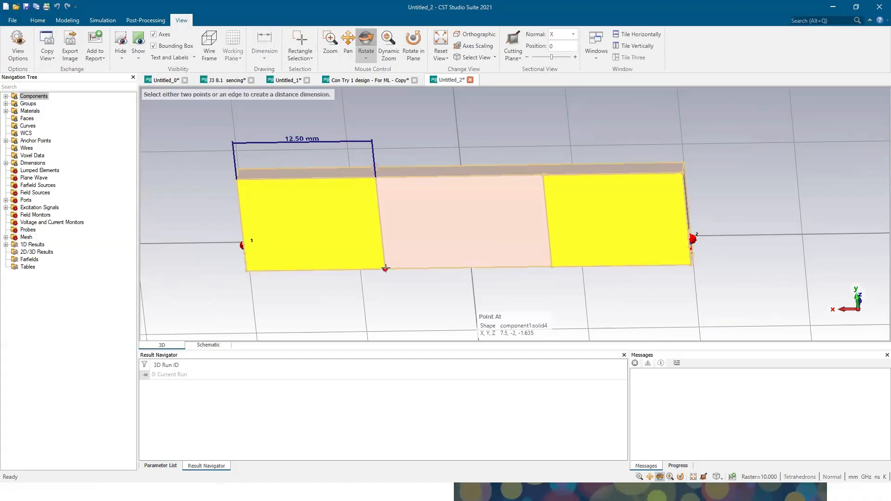
click(552, 268)
click(552, 304)
key(Escape)
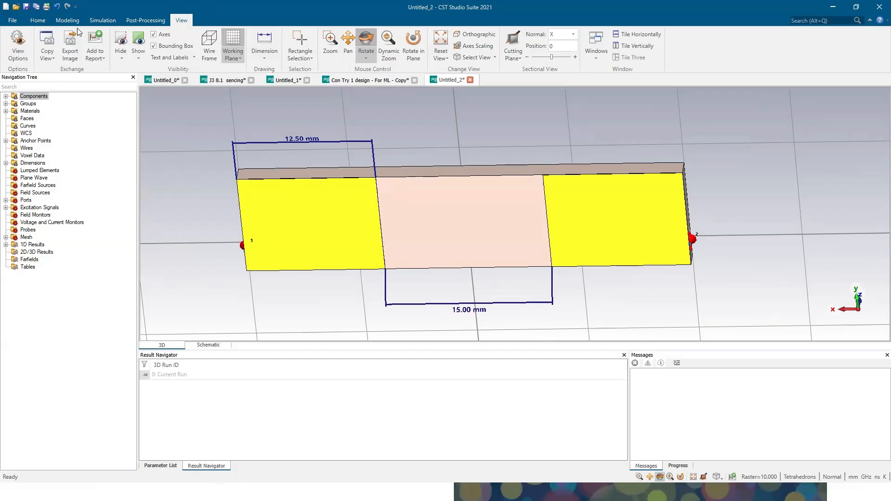
Step: Open the Parameter Sweep settings for the Frequency Domain Solver and close them without adding a sequence
click(38, 20)
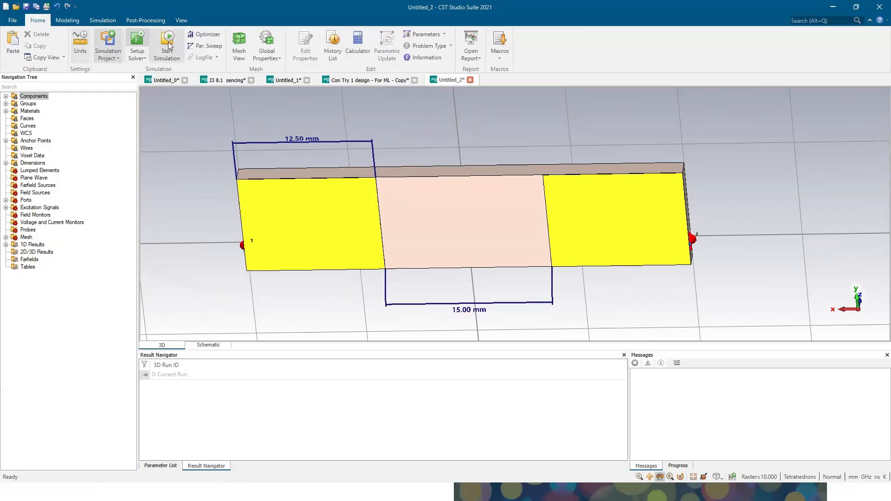
click(211, 46)
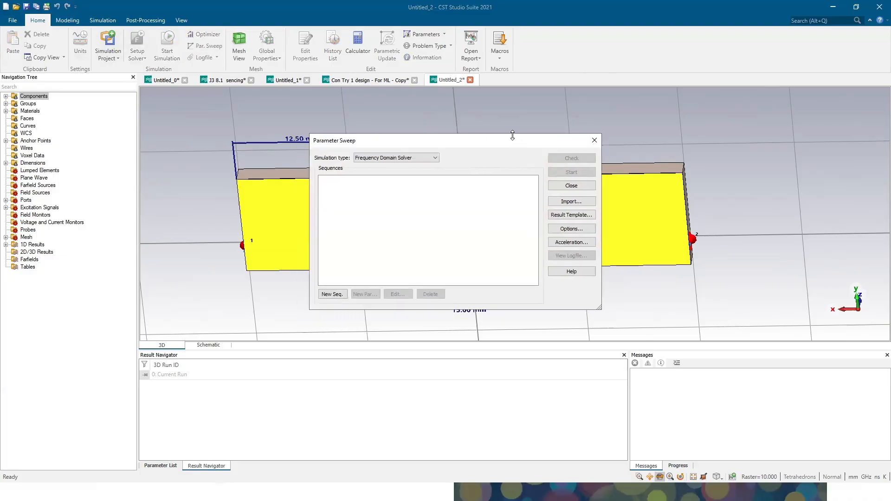
drag(491, 147, 447, 159)
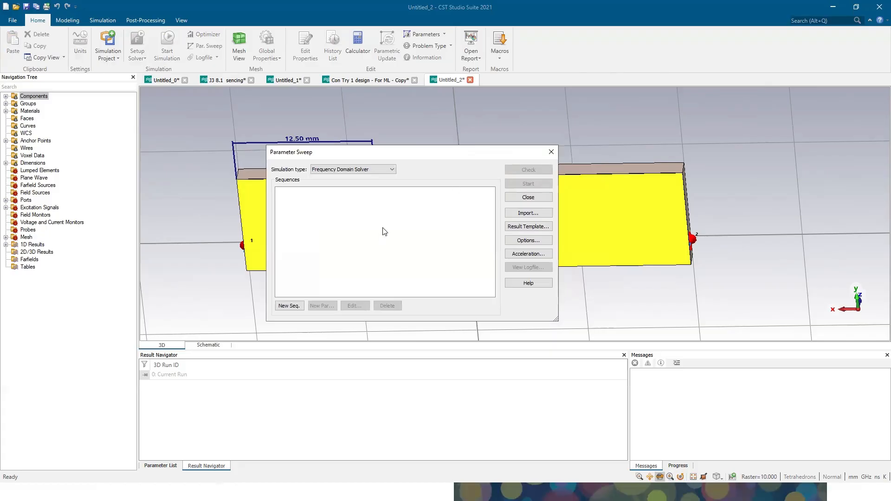
click(552, 153)
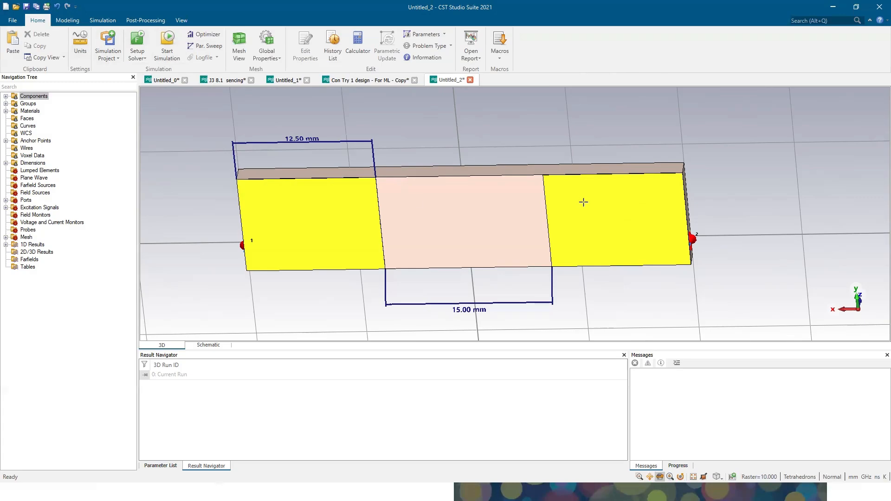
Step: Delete the ground plane shape solid4 from component1, including the dimensions connected to it
click(66, 21)
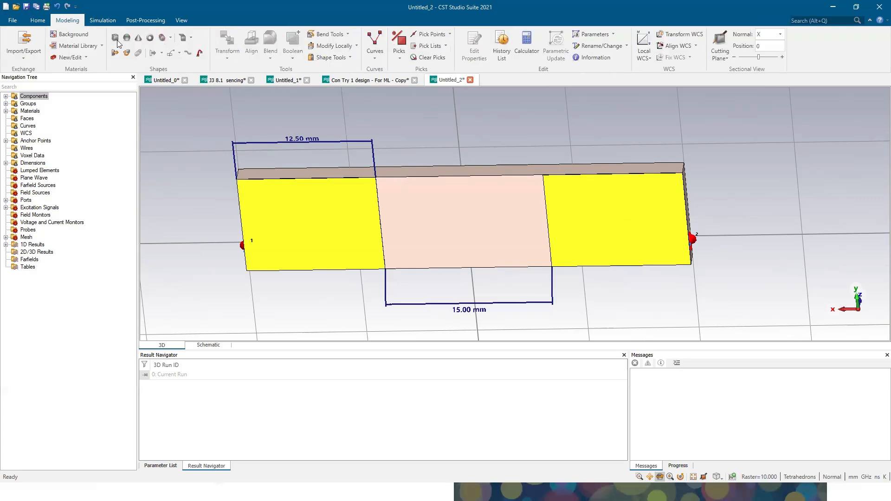
click(6, 96)
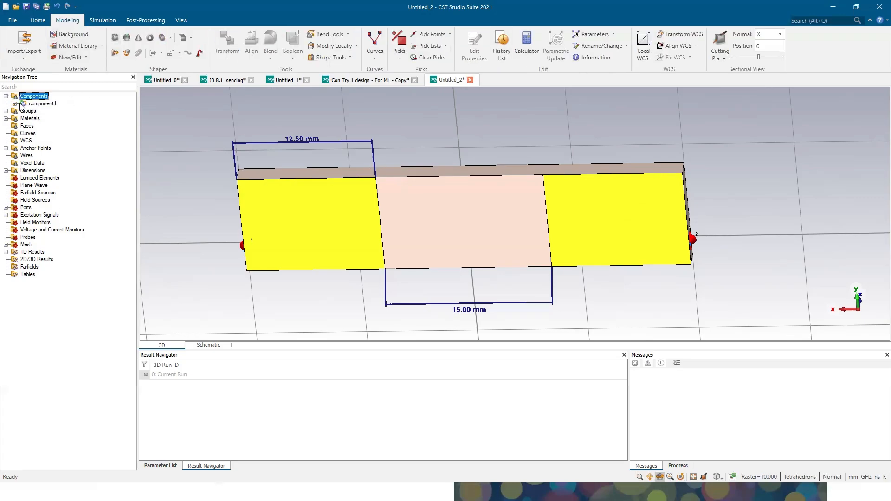
click(14, 104)
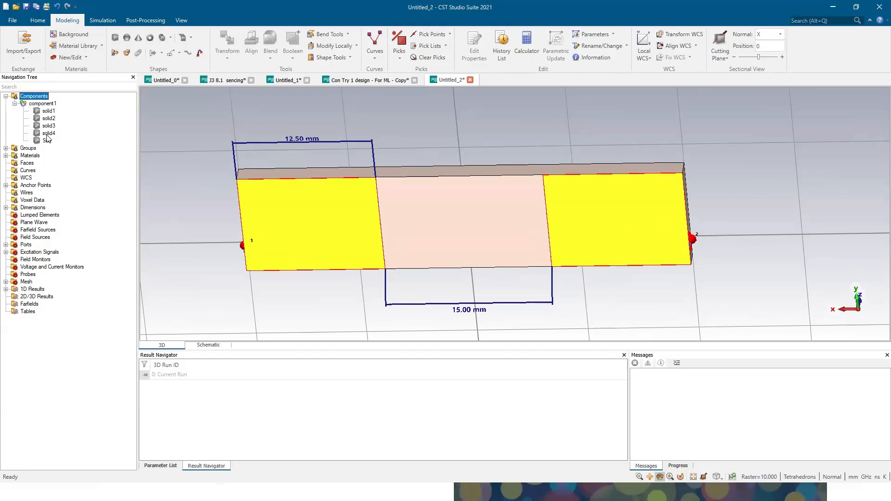
click(48, 133)
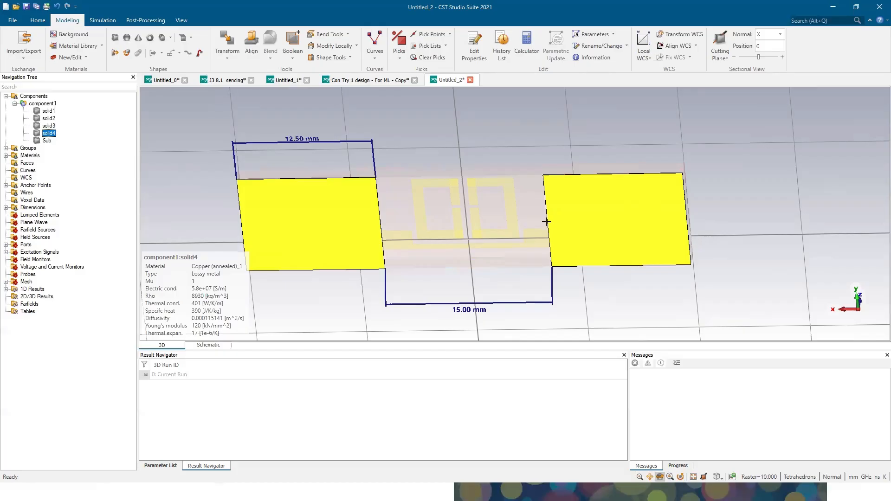
key(Delete)
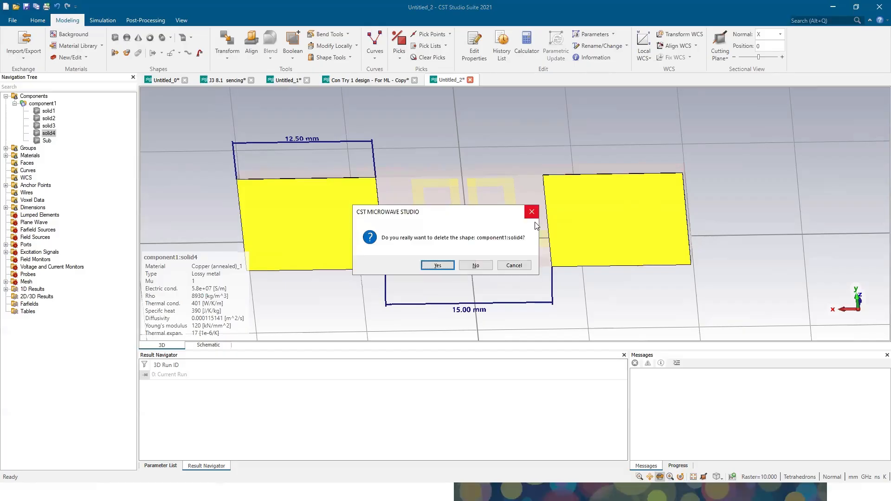
click(469, 265)
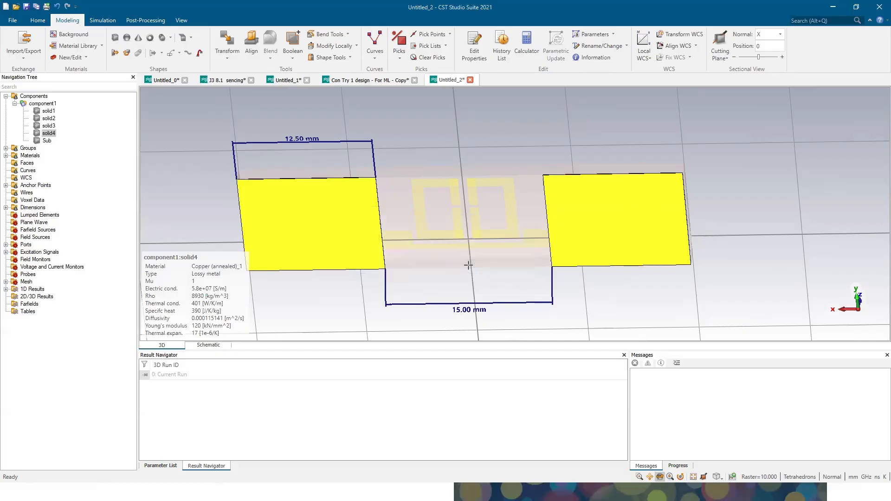
key(Delete)
click(441, 266)
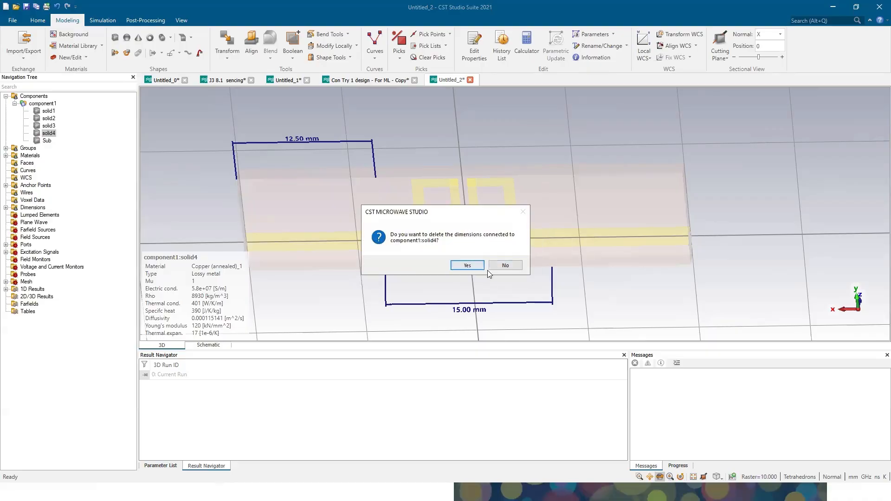
click(464, 265)
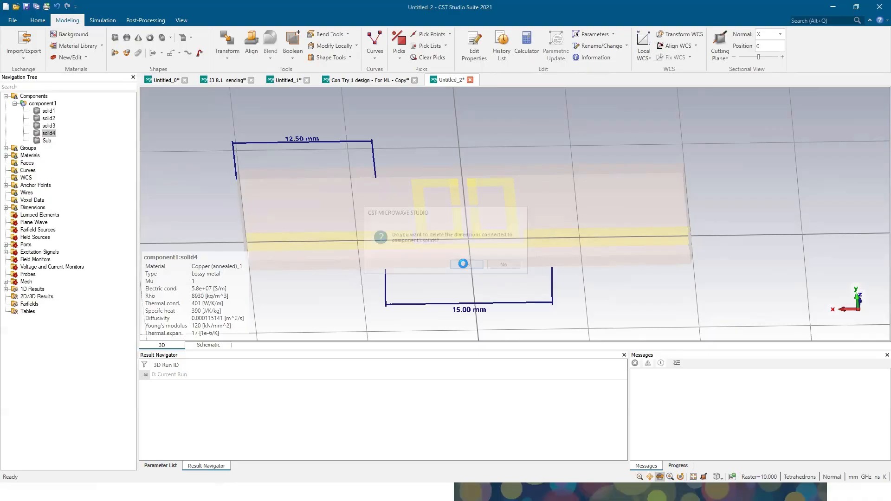
Step: Draw a brick about 10 by 10 mm and about 120 mm high from the substrate's upper corner at X -20
mouse_move(283, 228)
mouse_down()
mouse_move(488, 252)
mouse_move(284, 221)
mouse_up()
click(116, 37)
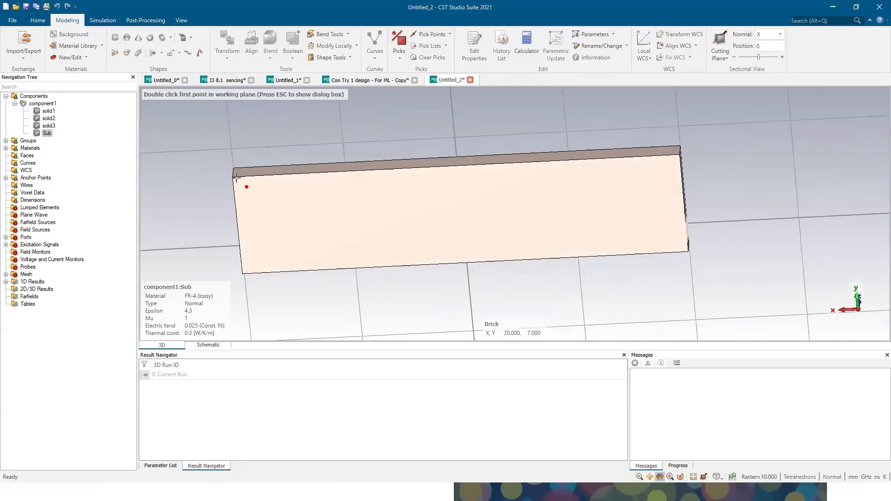
scroll(230, 174, up, 2)
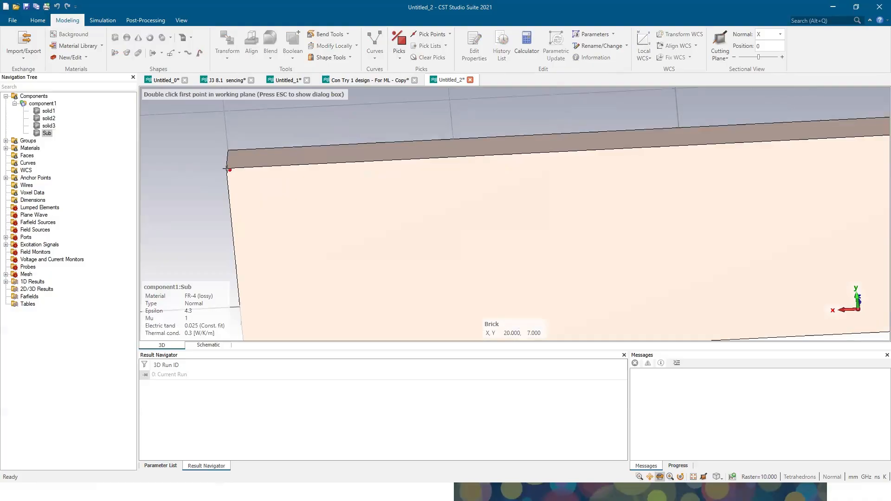
key(space)
double_click(329, 187)
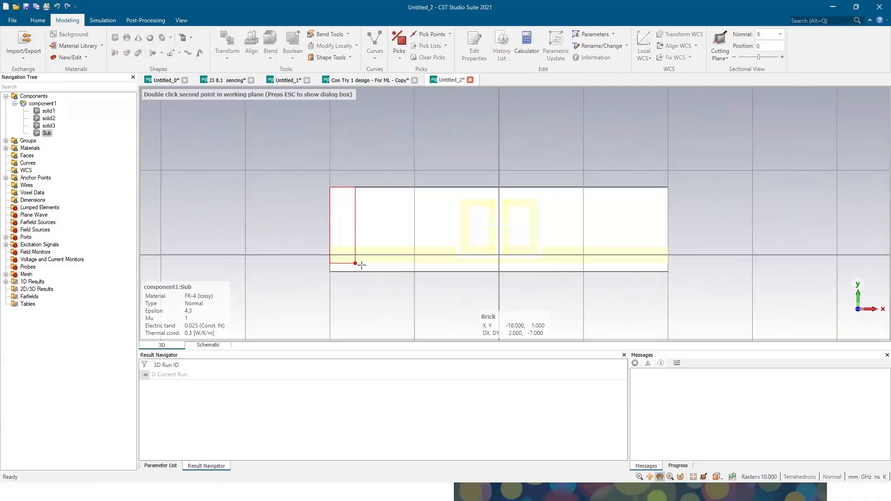
double_click(407, 276)
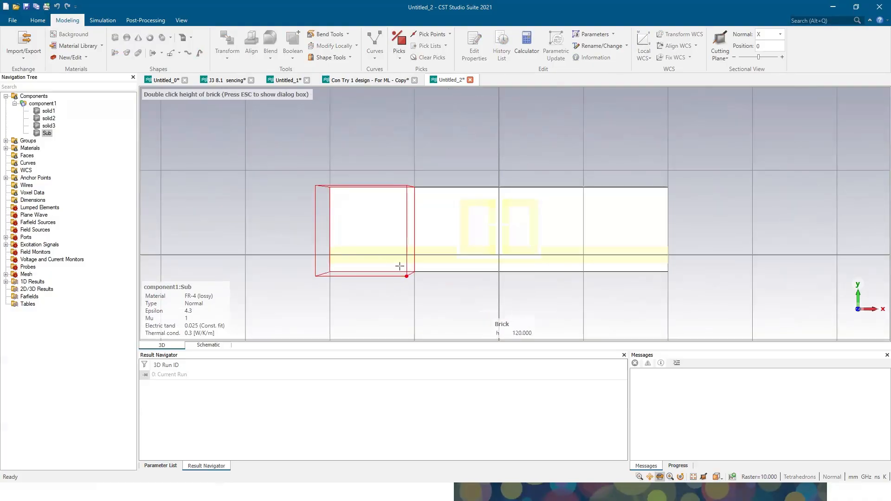
double_click(428, 269)
Step: Set the brick's Zmin to -1.6 and Zmax to -1.6-0.035, and preview it on the substrate's back
drag(377, 245, 597, 272)
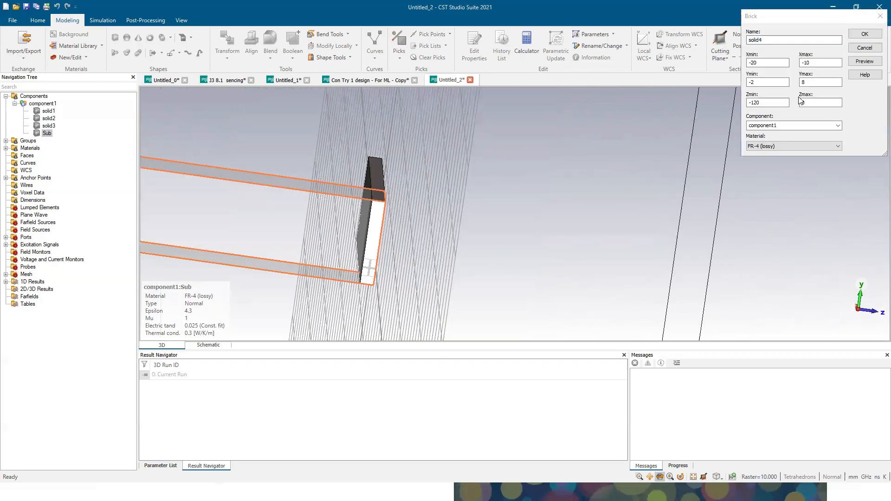
drag(800, 16, 740, 127)
drag(543, 222, 420, 233)
click(704, 212)
drag(407, 223, 381, 222)
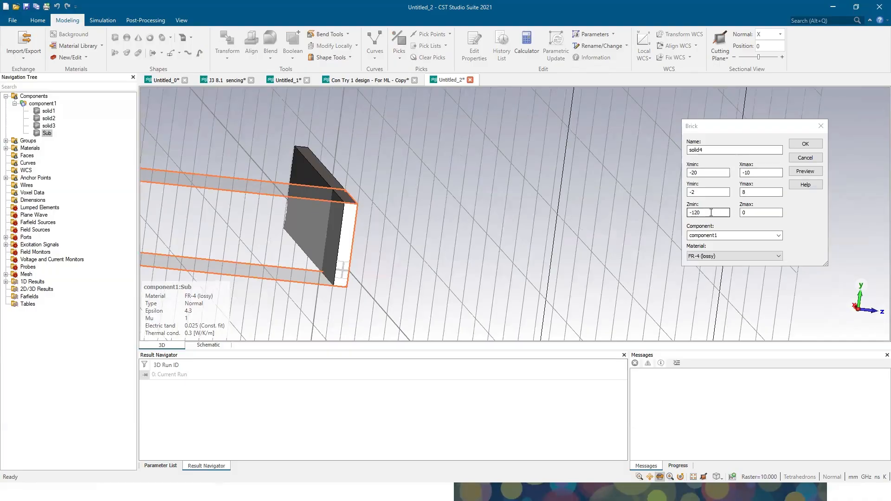
drag(708, 212, 694, 212)
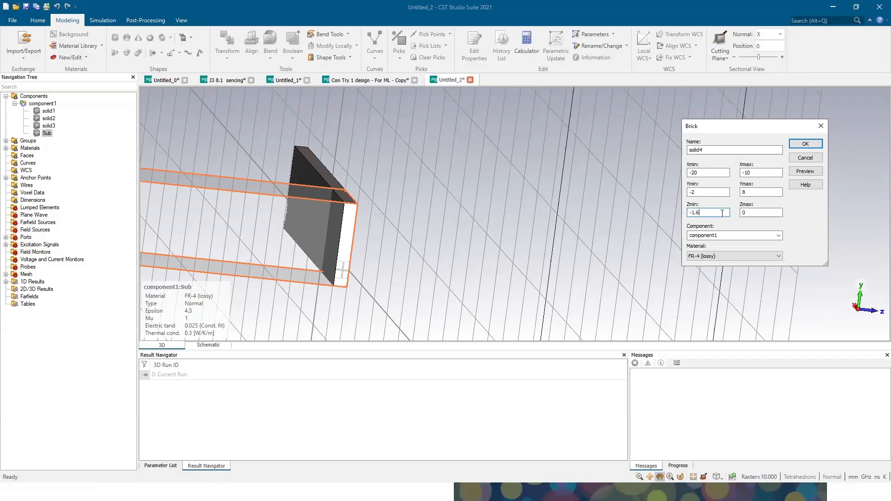
drag(681, 212, 678, 213)
key(ctrl+c)
drag(761, 214, 665, 207)
key(ctrl+v)
click(806, 172)
Step: Assign Copper (annealed)_1 as the brick's material and preview the shape from the back side
click(725, 256)
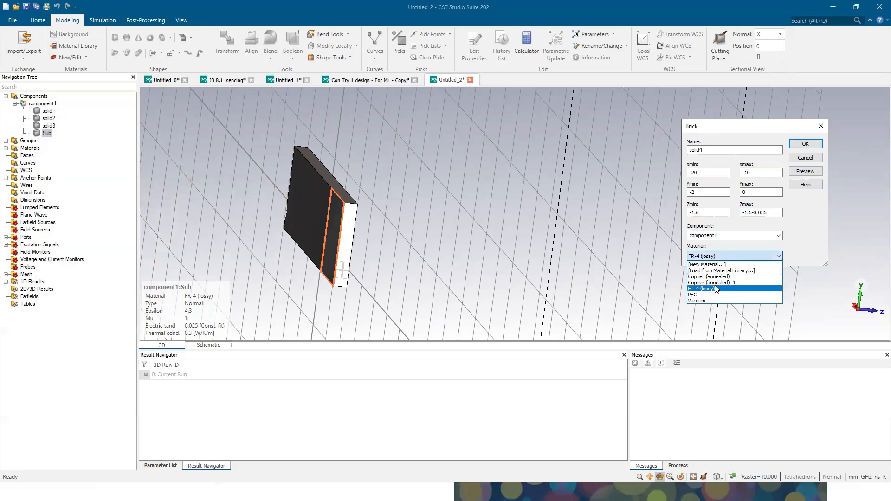
click(703, 282)
mouse_move(325, 234)
mouse_down()
mouse_move(487, 262)
mouse_move(358, 231)
mouse_move(291, 271)
mouse_move(374, 215)
mouse_move(392, 221)
mouse_up()
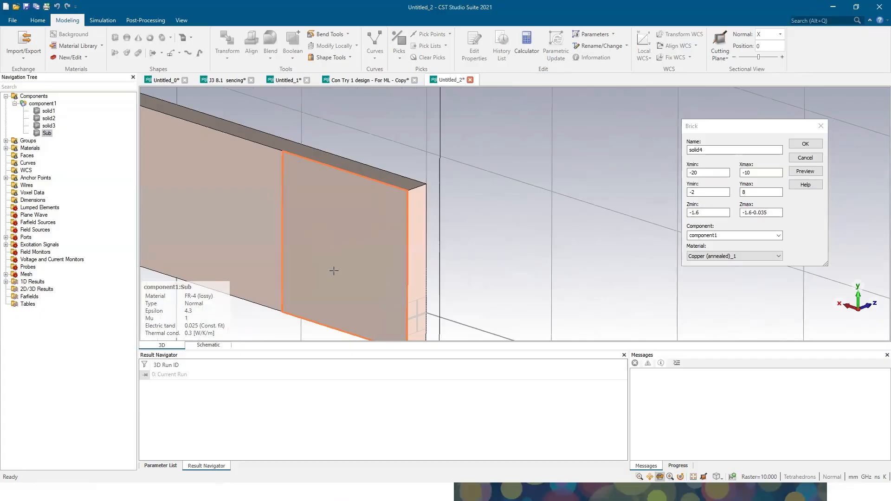
mouse_move(440, 207)
mouse_down()
mouse_move(408, 215)
mouse_move(403, 242)
mouse_move(406, 215)
mouse_move(435, 246)
mouse_up()
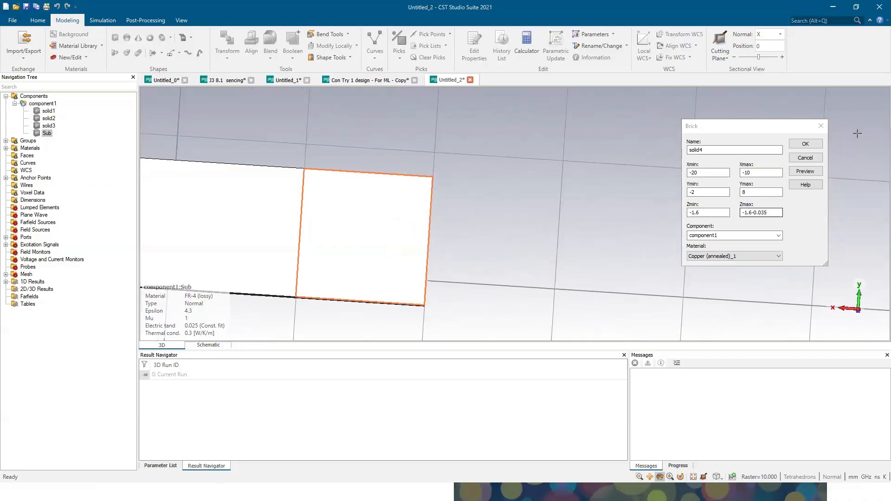
click(806, 171)
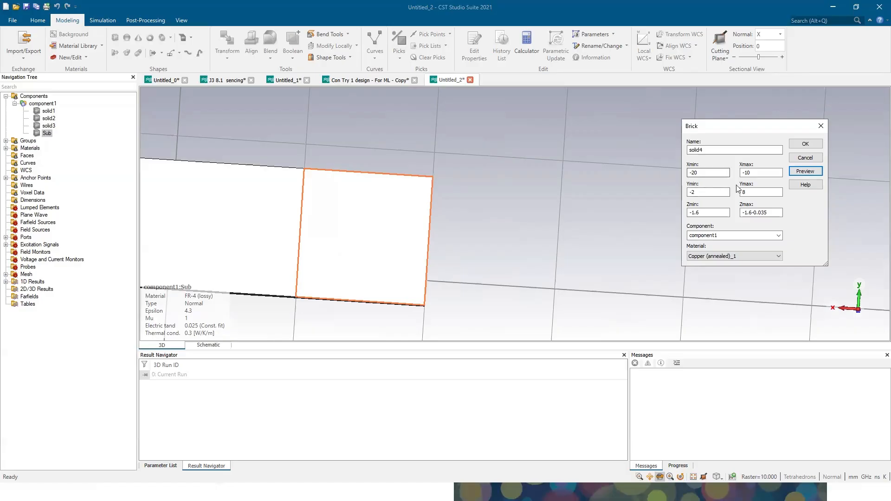
Step: Compare the brick preview's X and Y extents with the substrate and resonator from the front and back views
double_click(703, 192)
double_click(769, 193)
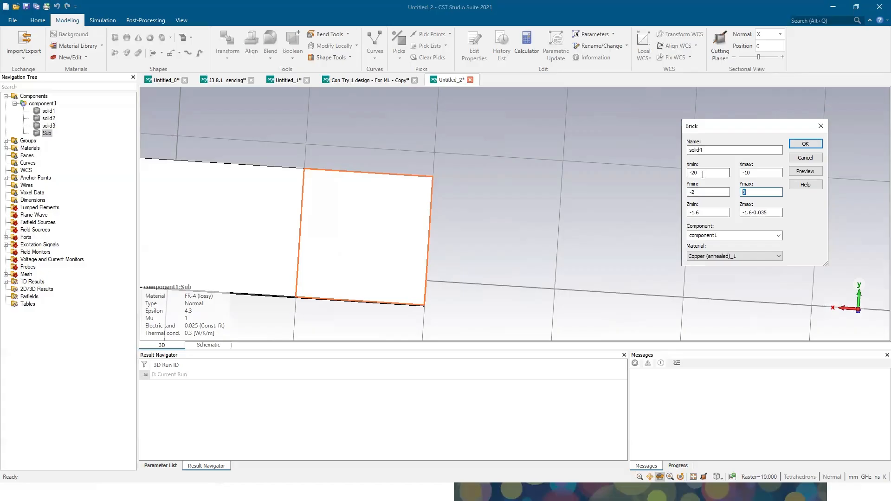
middle_drag(374, 235, 596, 224)
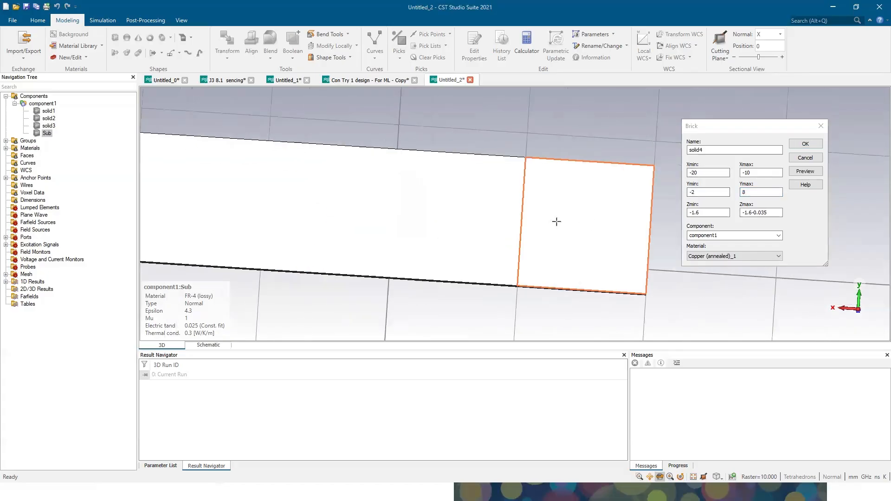
scroll(411, 241, down, 3)
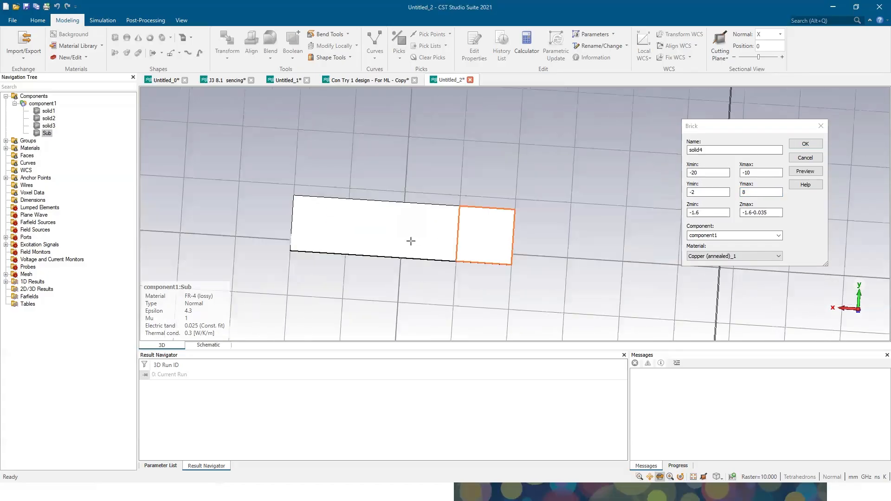
key(6)
key(3)
scroll(478, 209, up, 2)
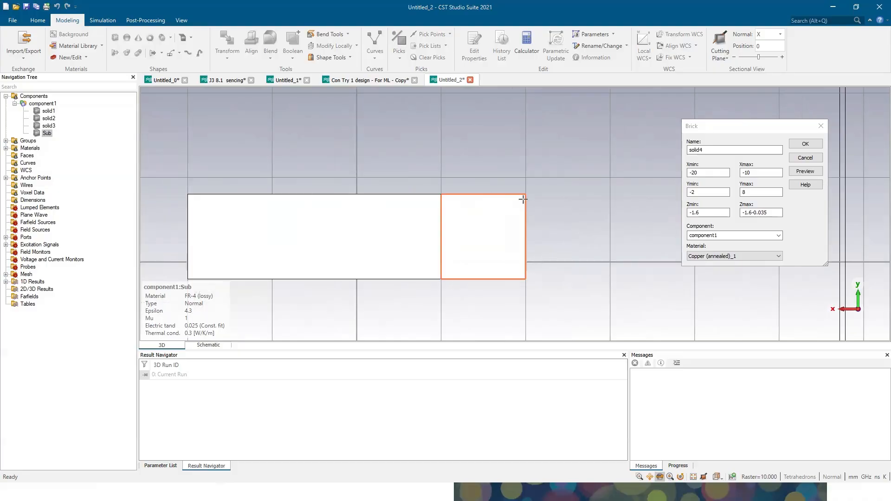
key(5)
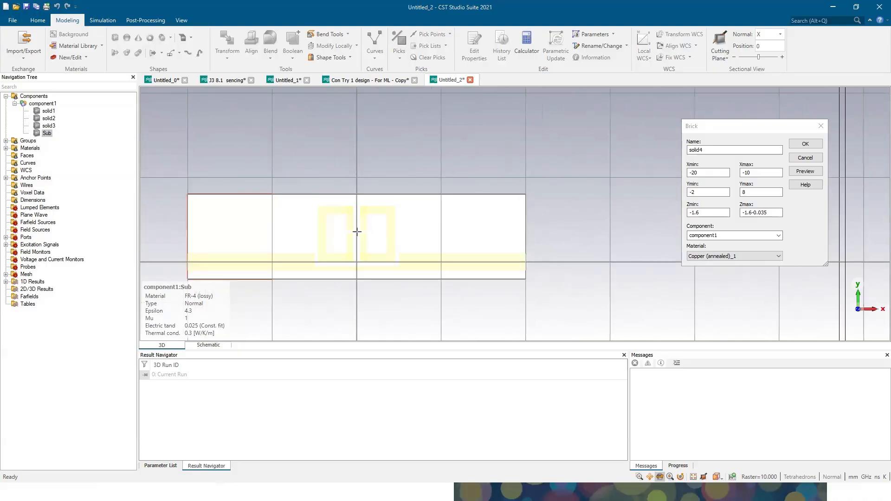
click(721, 478)
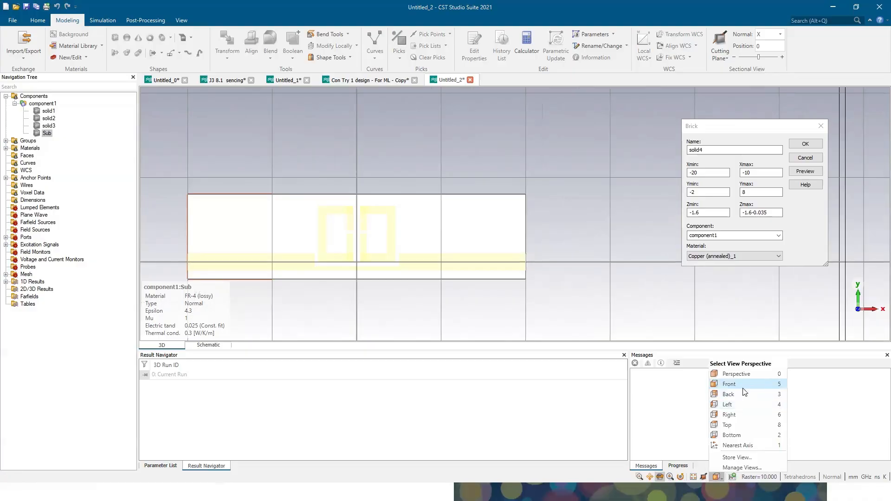
click(727, 384)
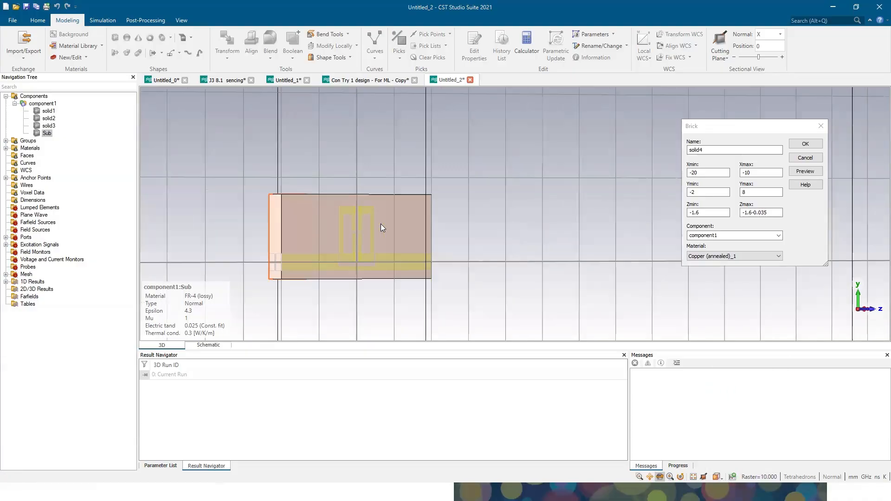
click(719, 478)
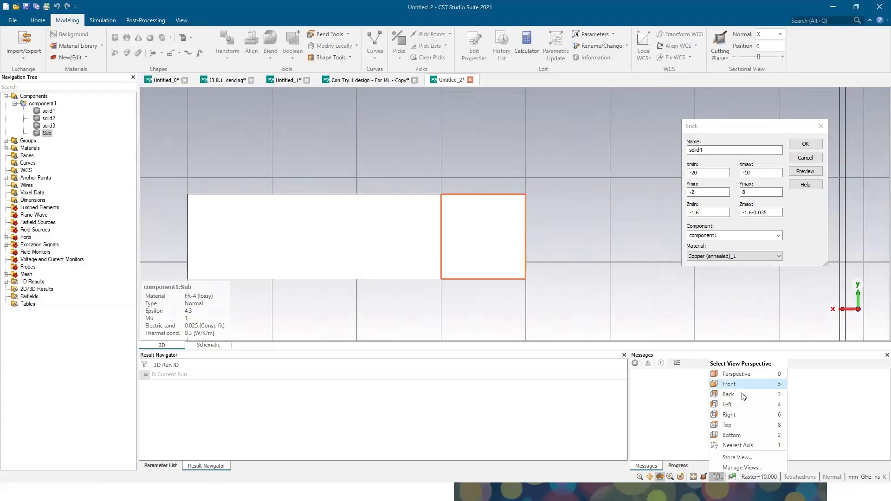
click(745, 388)
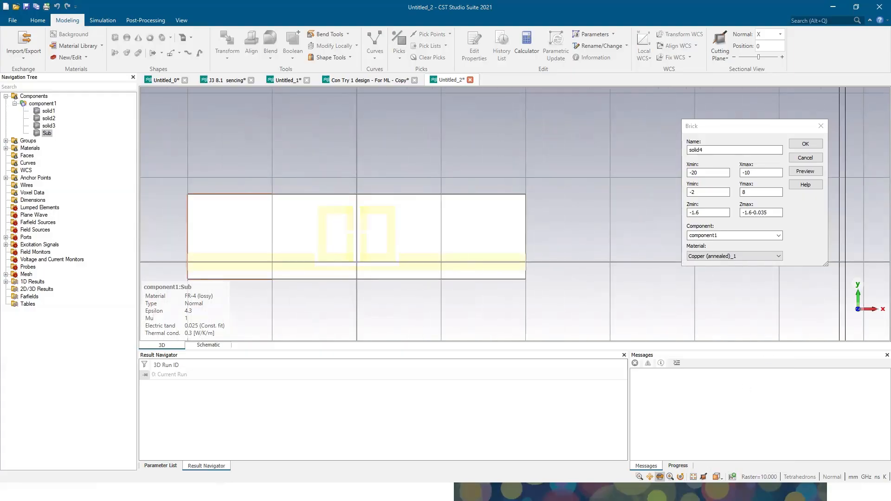
click(724, 476)
click(742, 393)
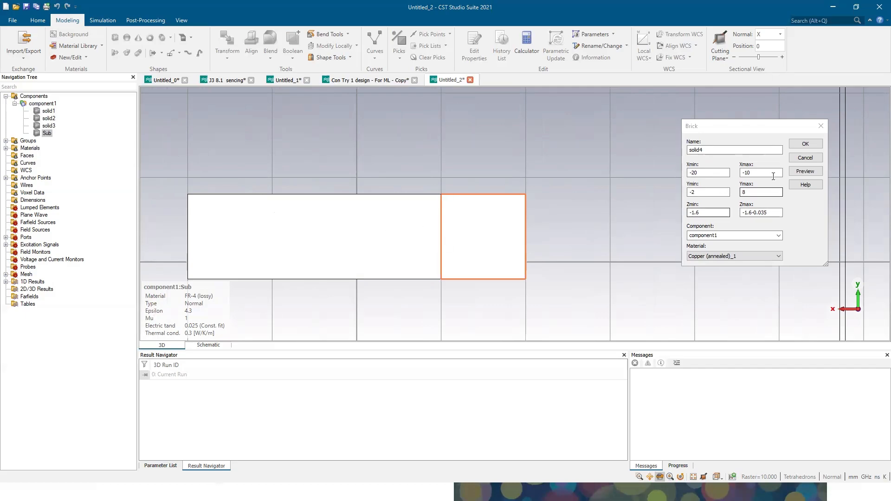
Step: Set the brick's Xmax to -LG, define the new parameter LG as 10, and preview the brick
double_click(746, 172)
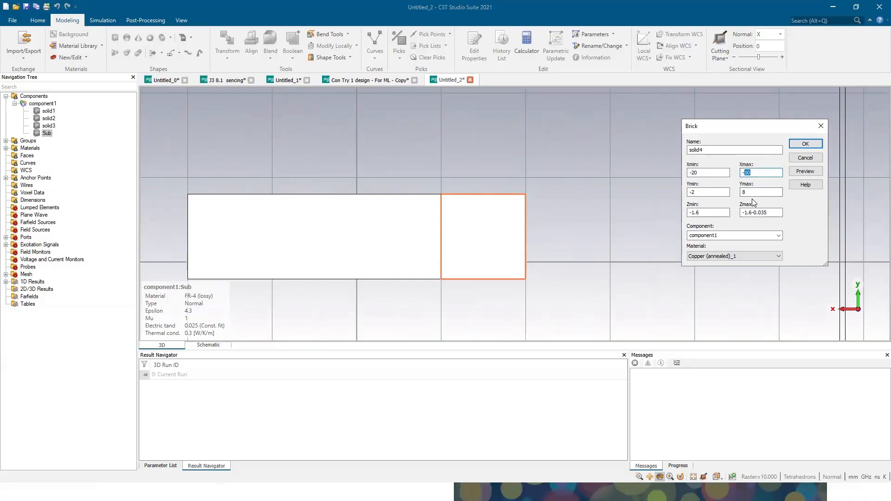
text(LG)
click(806, 172)
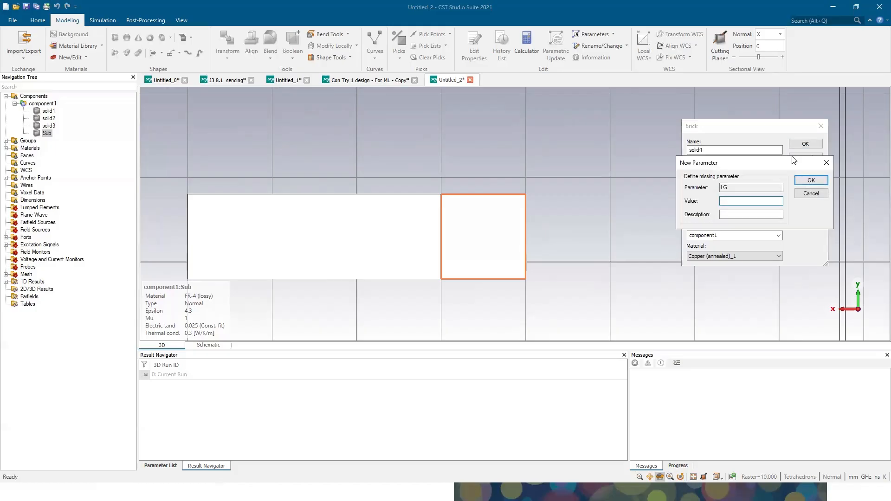
drag(788, 165, 756, 244)
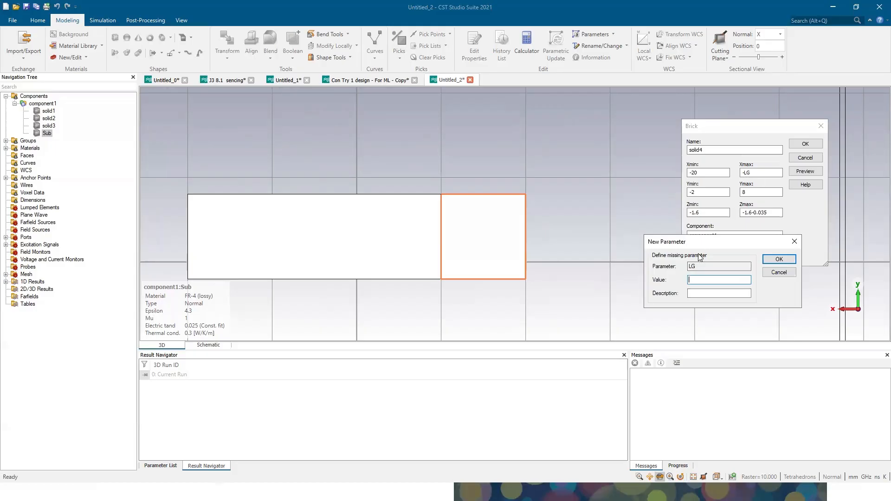
click(779, 259)
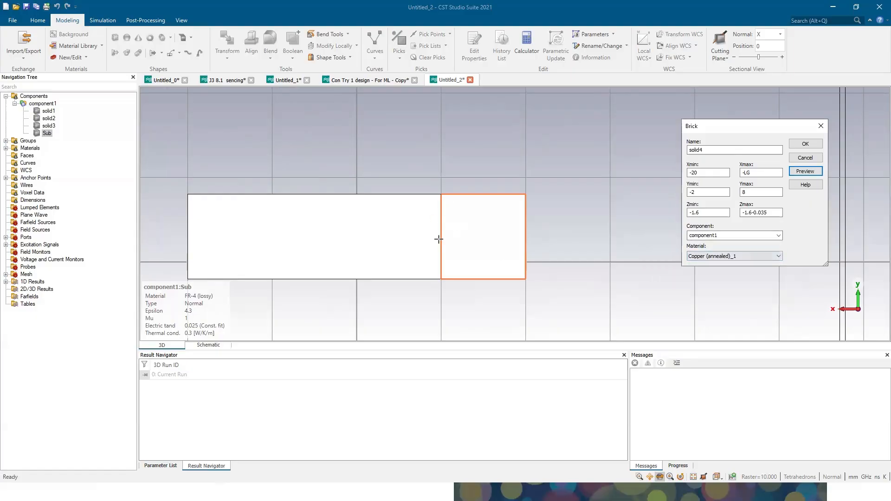
Step: Check LG in the schematic's parameter list and create the copper brick on the substrate's back
double_click(746, 173)
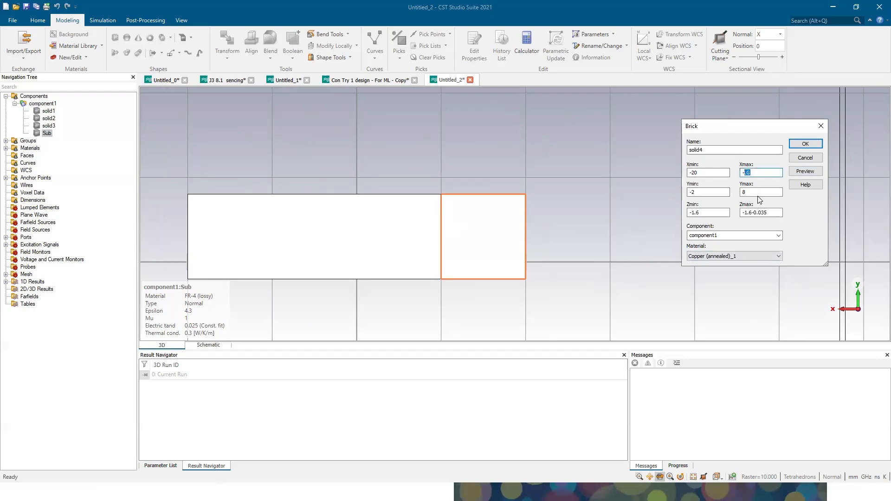
click(209, 345)
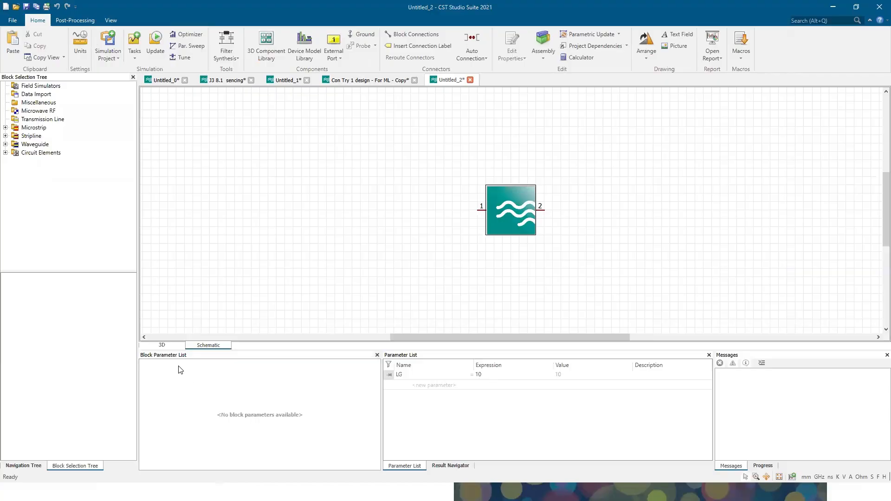
click(162, 345)
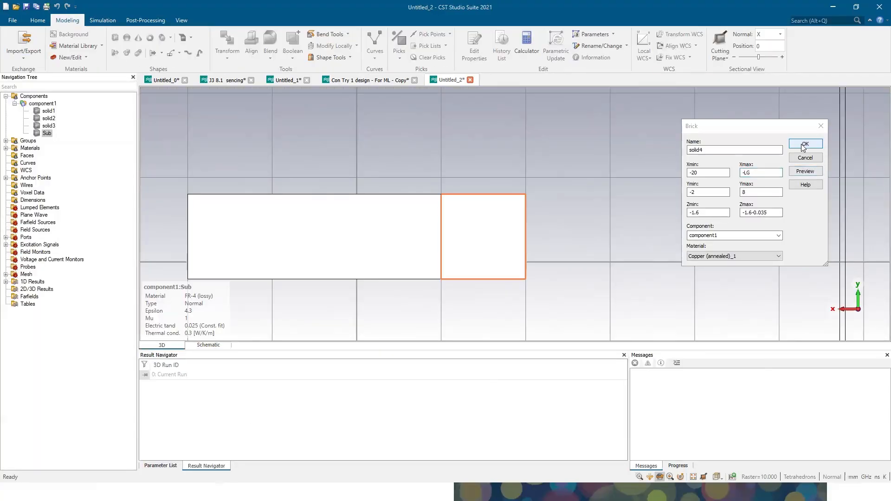
click(805, 144)
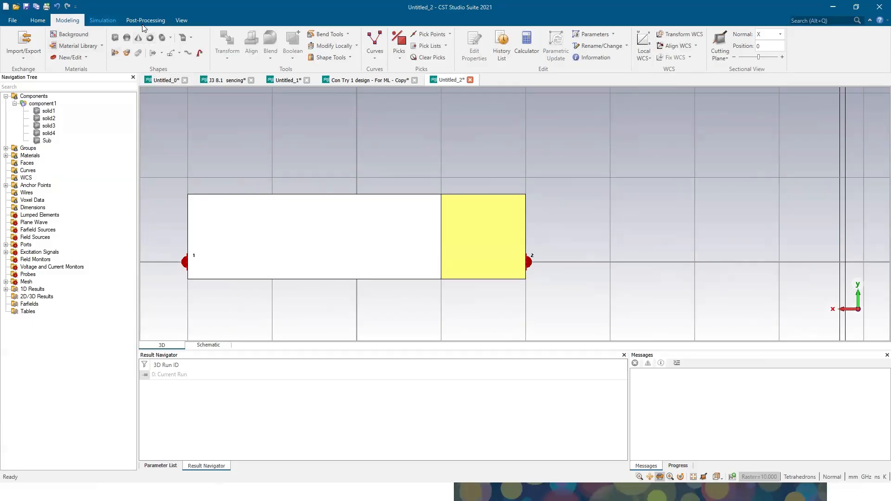
Step: Create a new sequence in a parameter sweep that uses the Frequency Domain Solver
click(45, 23)
click(204, 46)
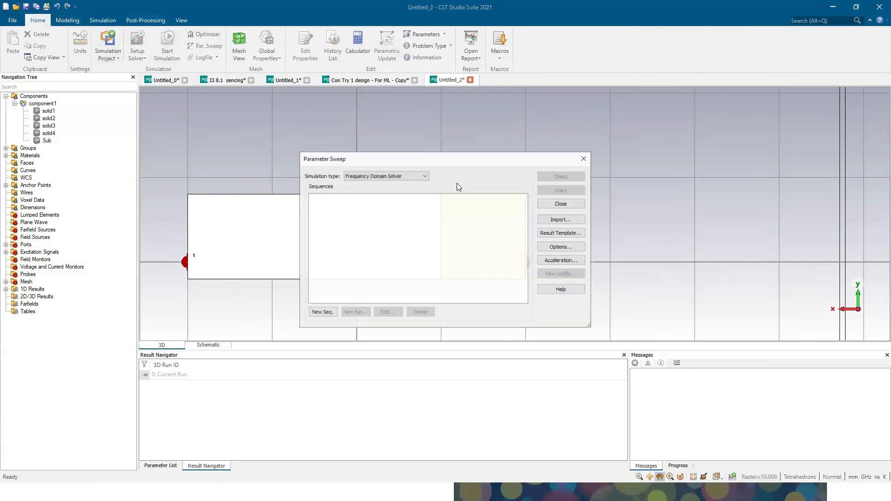
click(320, 312)
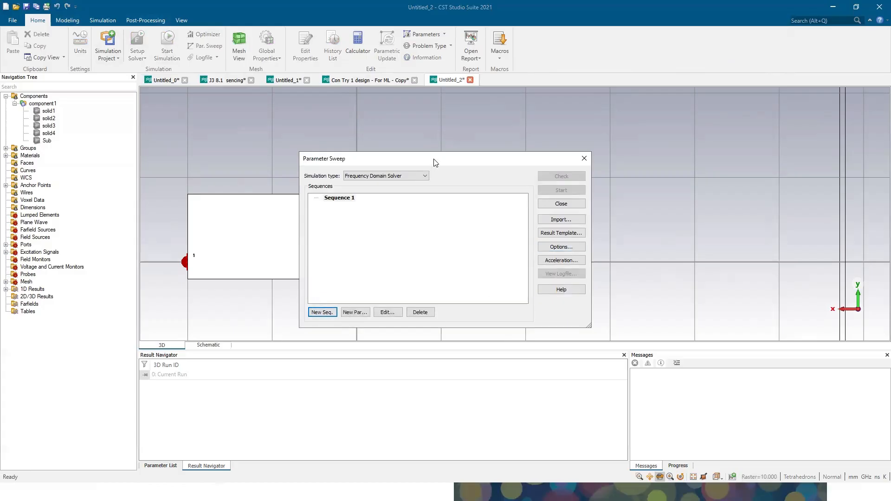
drag(434, 160, 616, 130)
Step: Add LG to Sequence 1 as a linear sweep from 10 to 5 with 5 samples
click(536, 282)
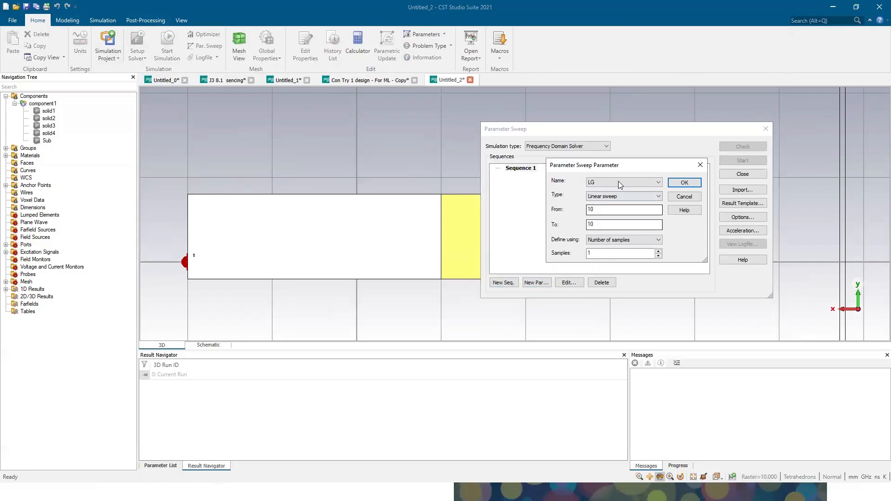
click(618, 181)
click(617, 183)
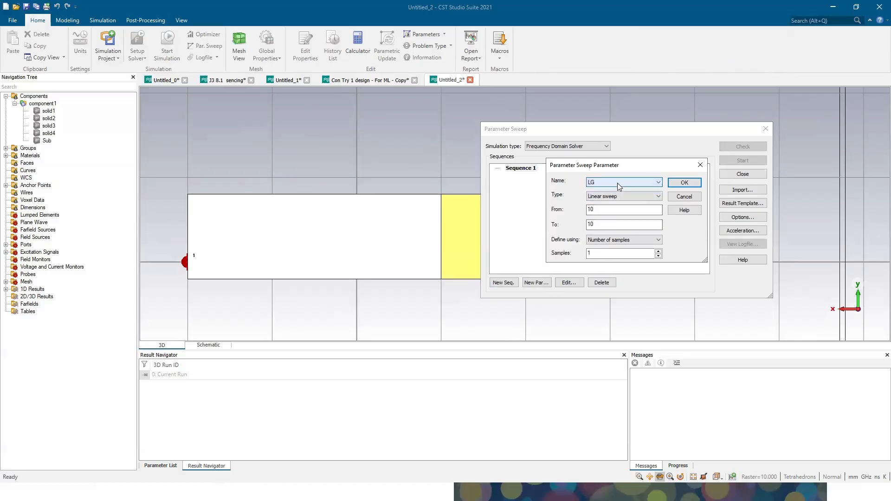
click(617, 182)
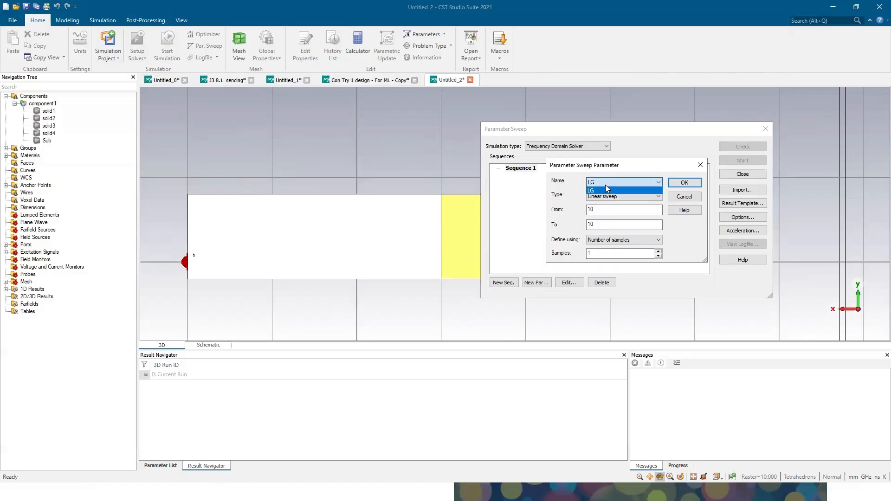
click(600, 210)
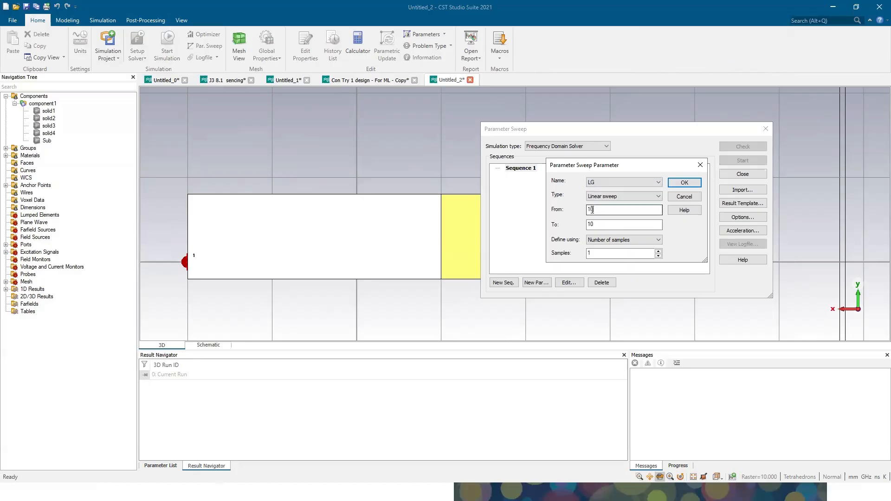
click(616, 129)
drag(644, 166, 663, 162)
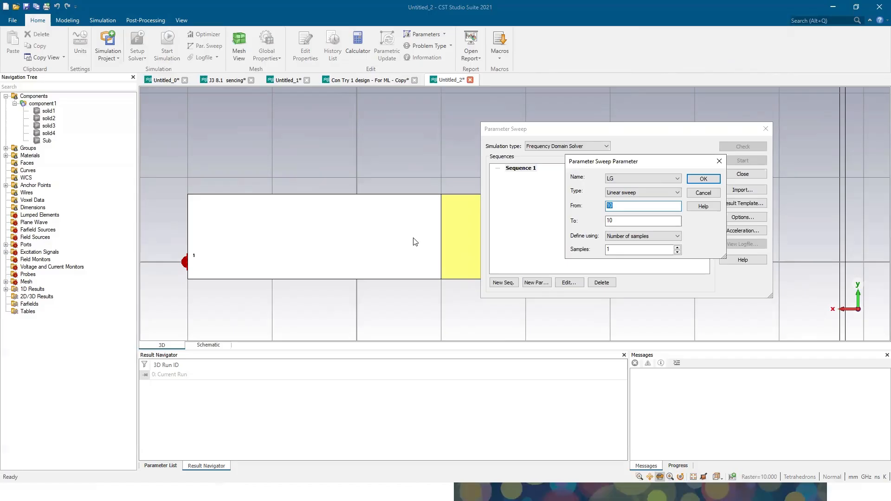
double_click(609, 221)
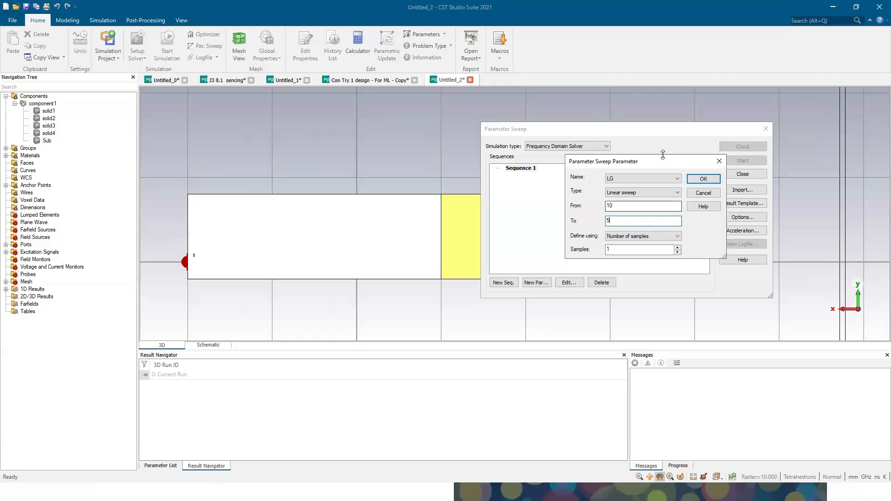
click(667, 130)
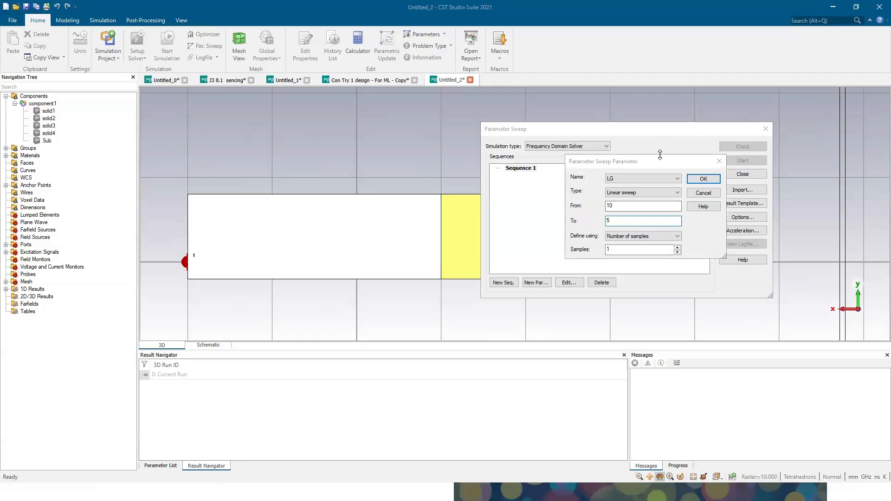
drag(659, 161, 726, 130)
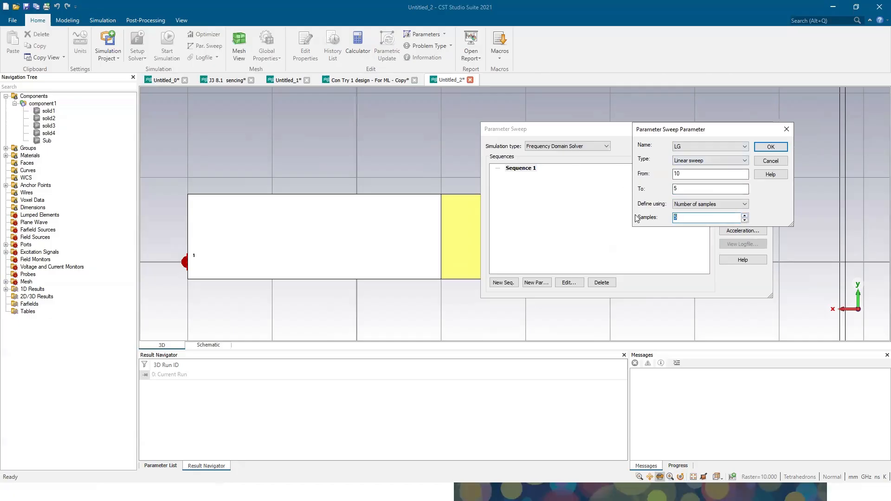
click(764, 152)
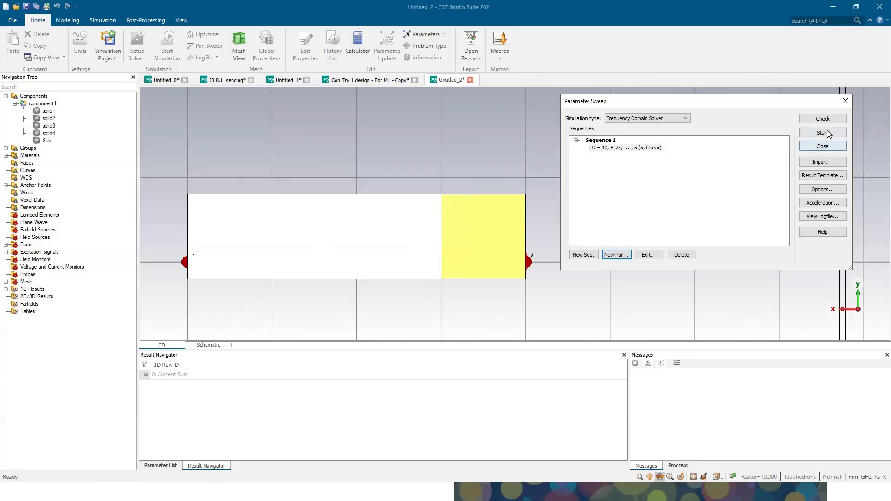
Step: Start the LG parameter sweep, close its setup dialog, and view the sensor's resonator side
drag(432, 213, 824, 91)
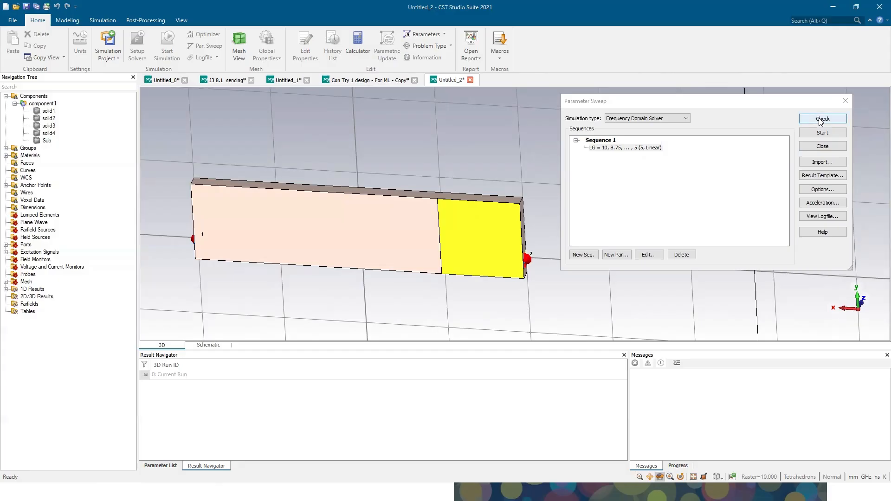
click(823, 132)
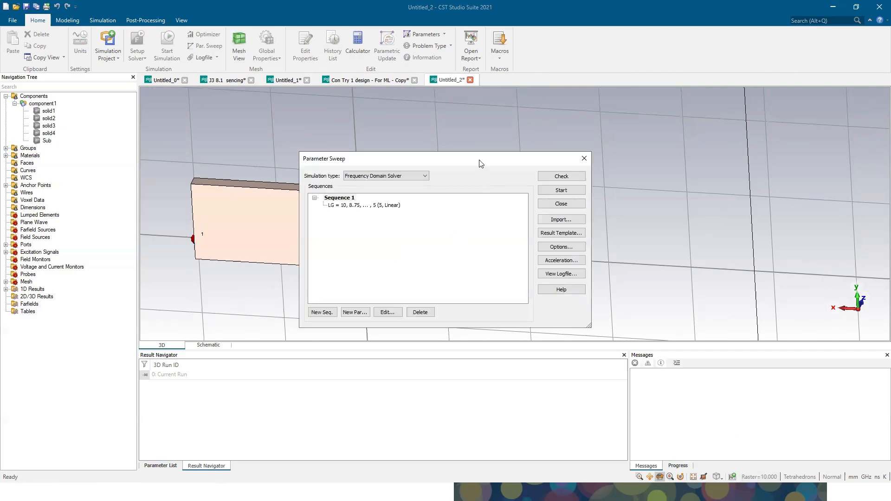
drag(481, 164, 650, 138)
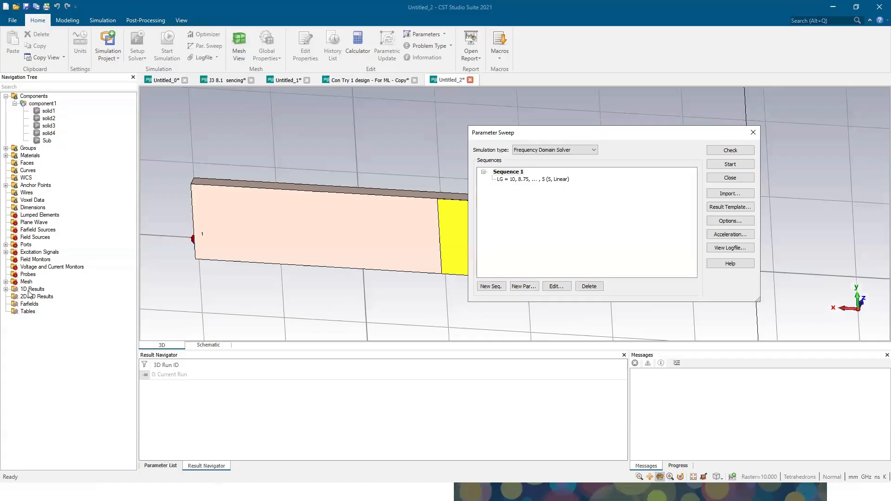
click(753, 132)
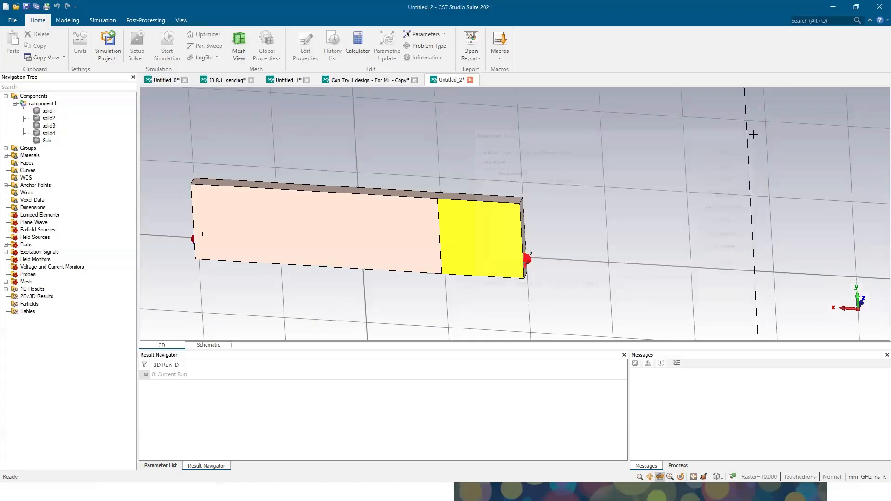
drag(470, 237, 640, 242)
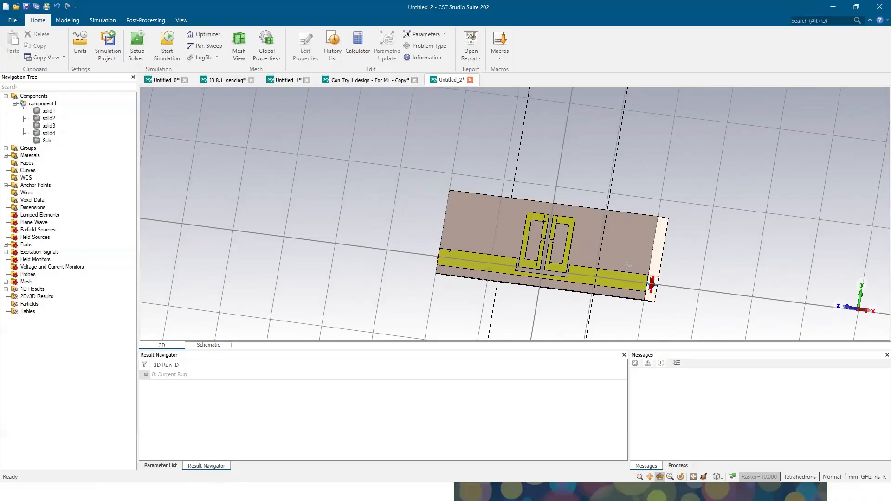
drag(641, 235, 617, 237)
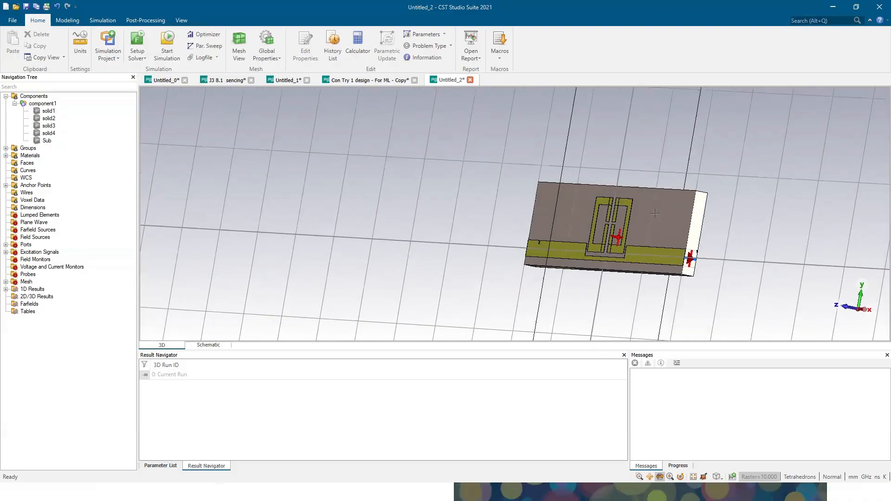
Step: In the Con Try 1 design - For ML - Copy project, open the material properties of the Transmission Line Pipe's solid3
click(371, 81)
drag(588, 206, 455, 211)
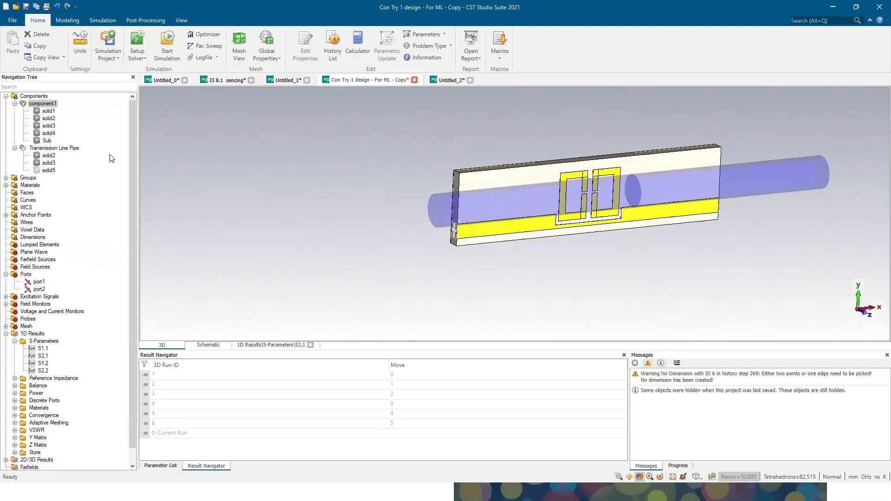
click(47, 163)
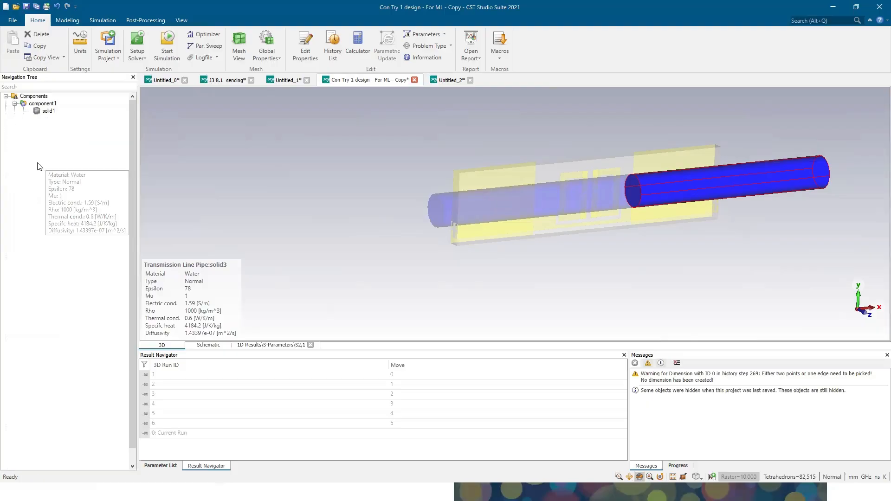
right_click(38, 164)
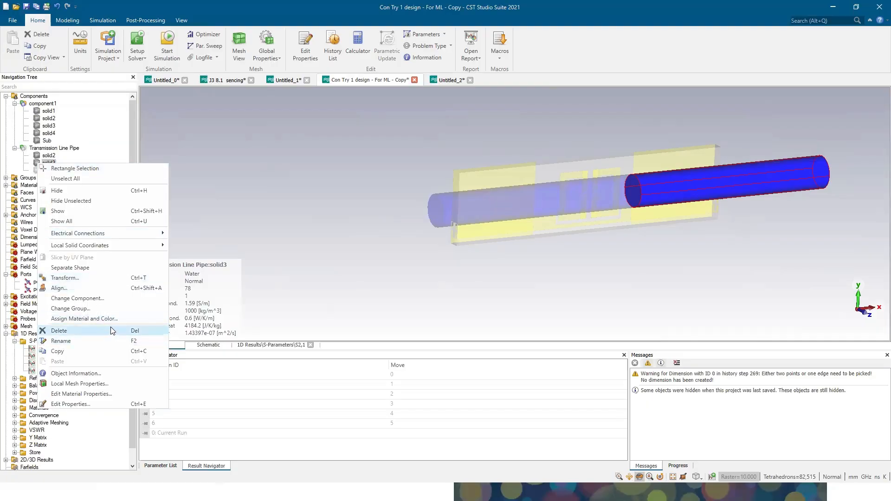
click(109, 394)
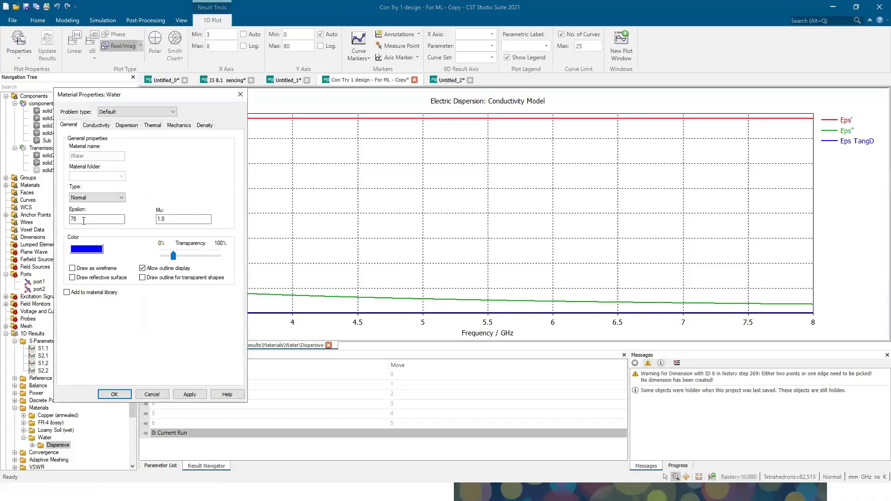
Step: Set Water's epsilon to a new parameter Eps with a value of 78, apply it, and close the material properties
double_click(83, 221)
text(E)
click(114, 394)
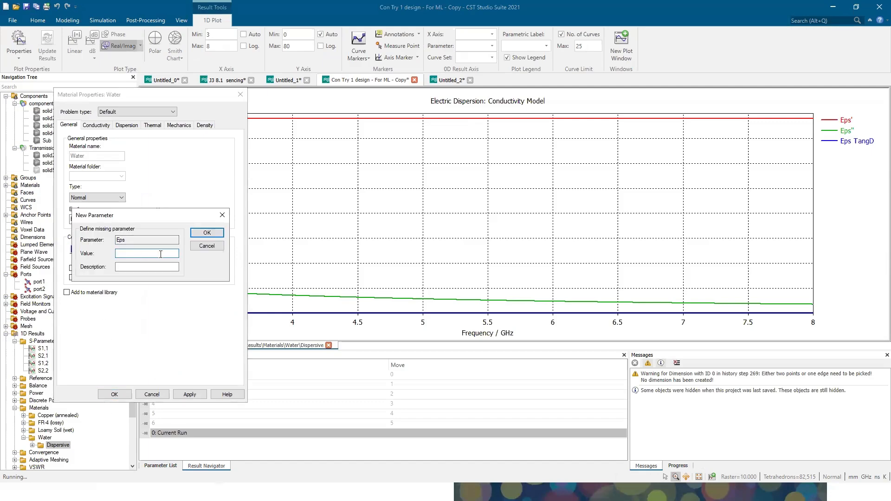
click(207, 233)
click(104, 293)
click(190, 394)
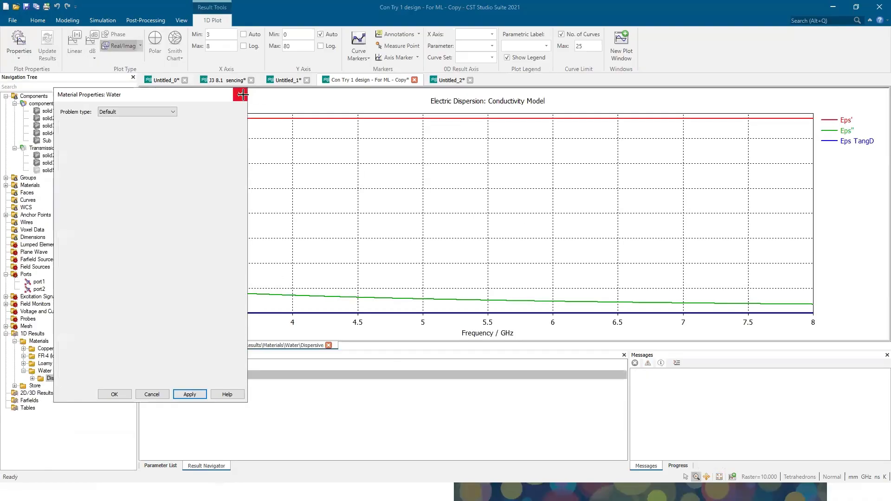
click(240, 95)
Step: Try to add Eps as a linear sweep parameter to Sequence 1 of the Frequency Domain Solver parameter sweep
click(38, 20)
click(205, 45)
click(405, 177)
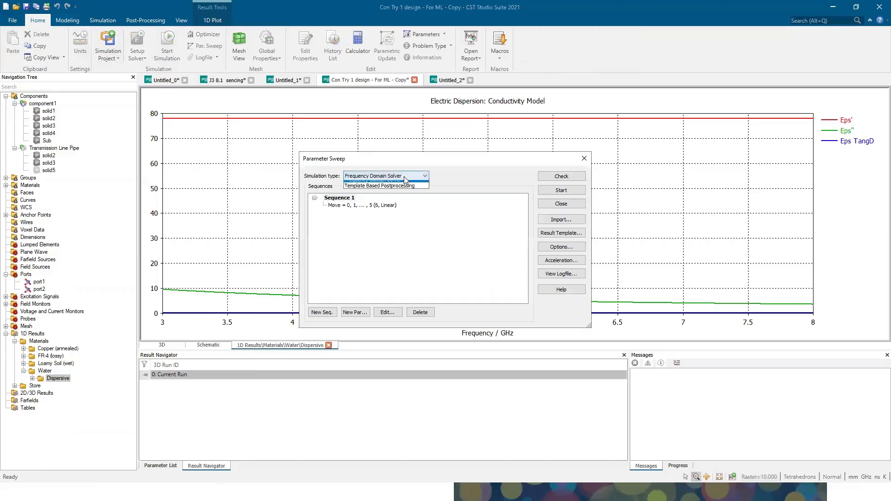
click(484, 179)
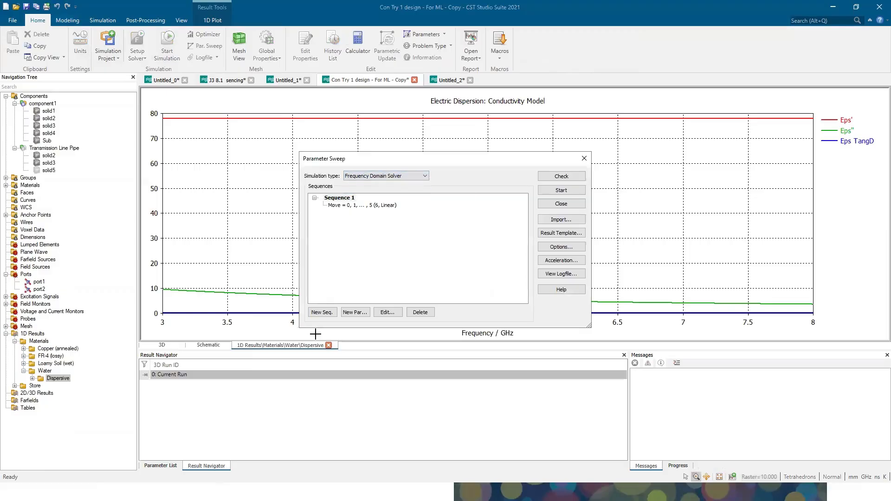
click(355, 312)
click(441, 213)
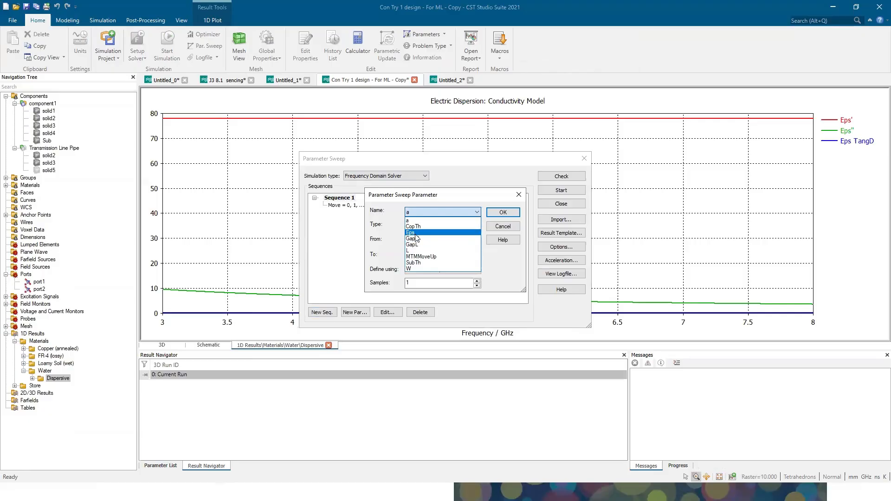
click(412, 233)
drag(416, 239, 402, 239)
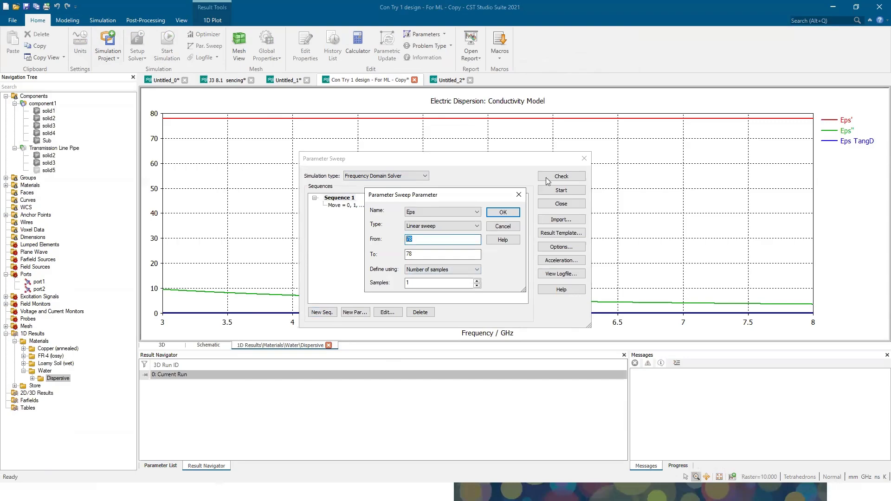
click(522, 195)
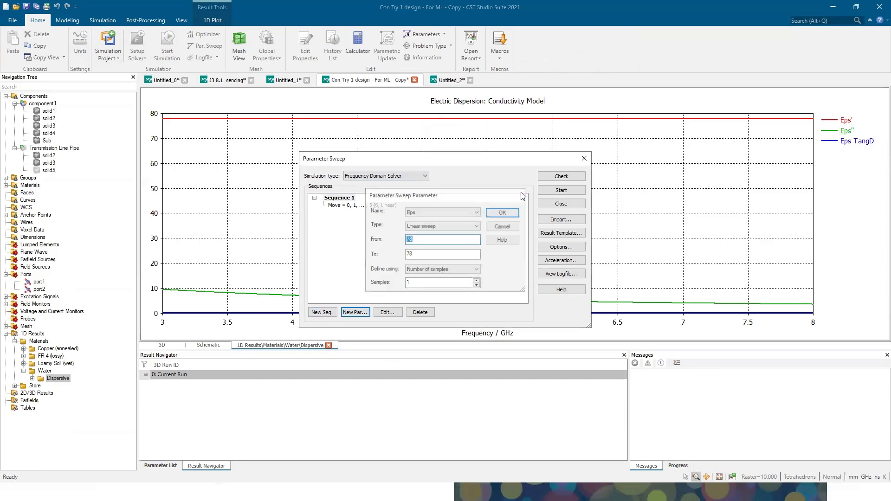
click(585, 159)
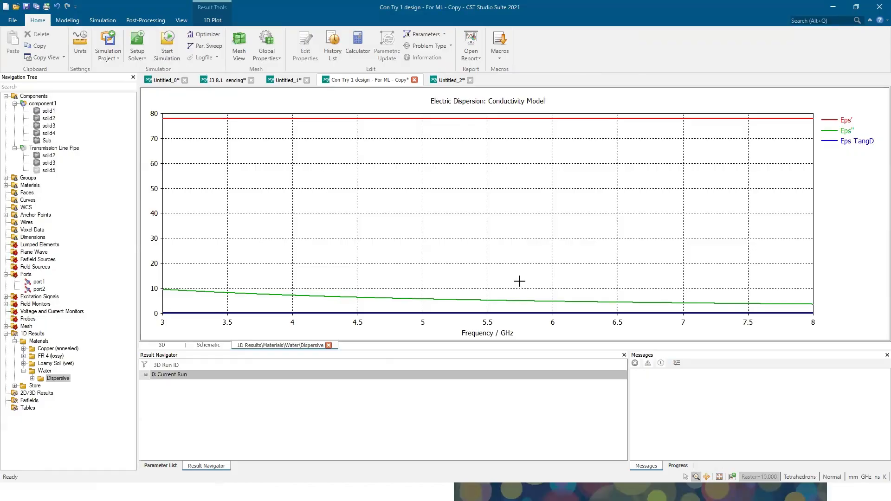
Step: Check the presentation outline, switch to the J3 8.1 sencing project, and examine the unit cell's front face, in-plane rotation and layered side
key(alt+Tab)
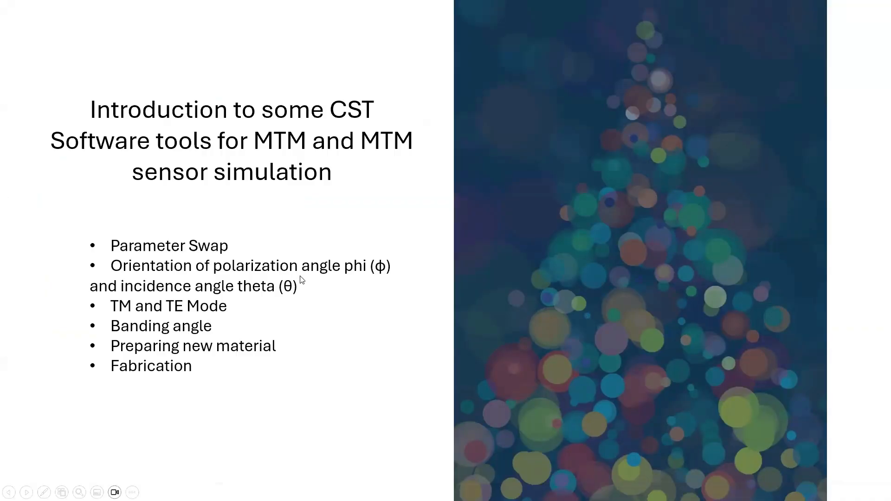
key(alt+Tab)
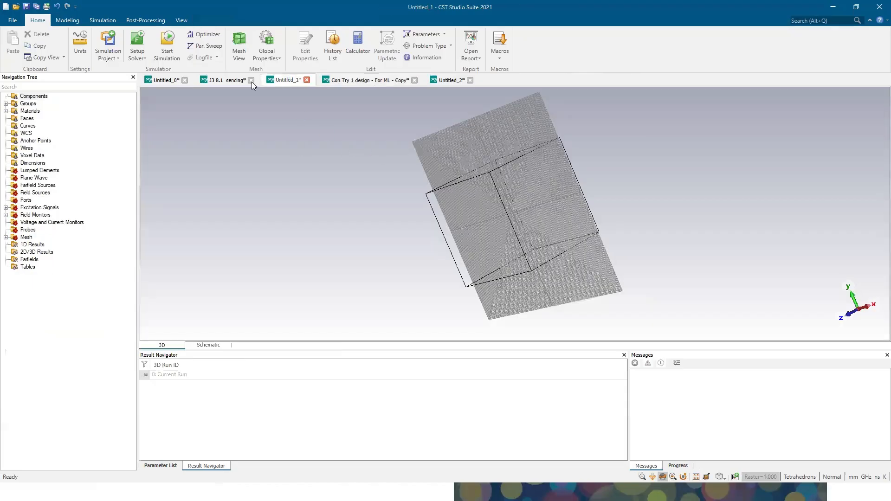
click(219, 81)
drag(474, 261, 384, 203)
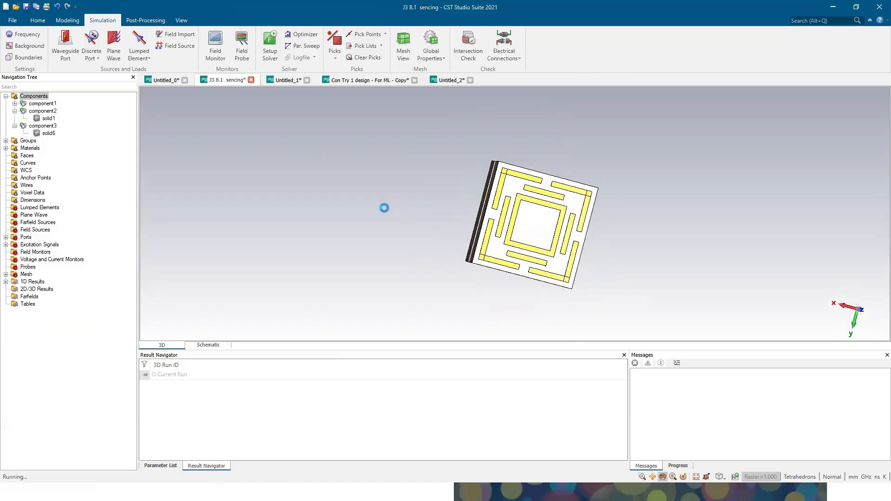
drag(490, 264, 492, 232)
key(space)
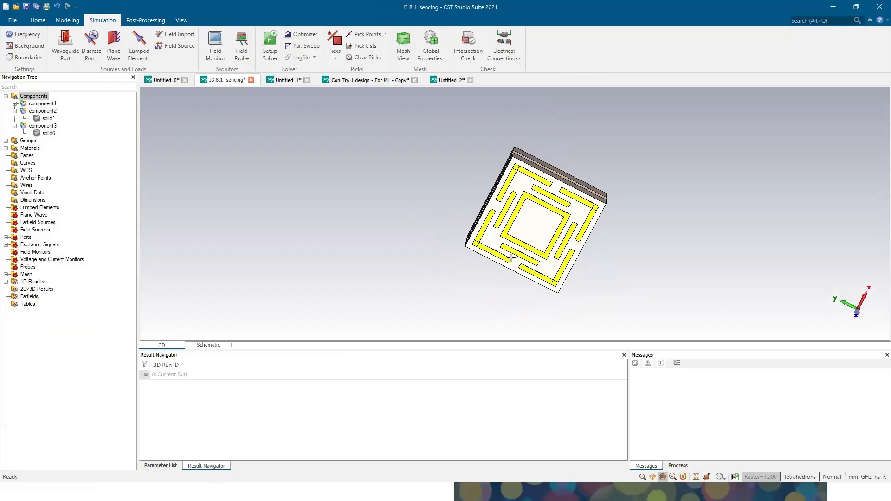
scroll(520, 233, up, 3)
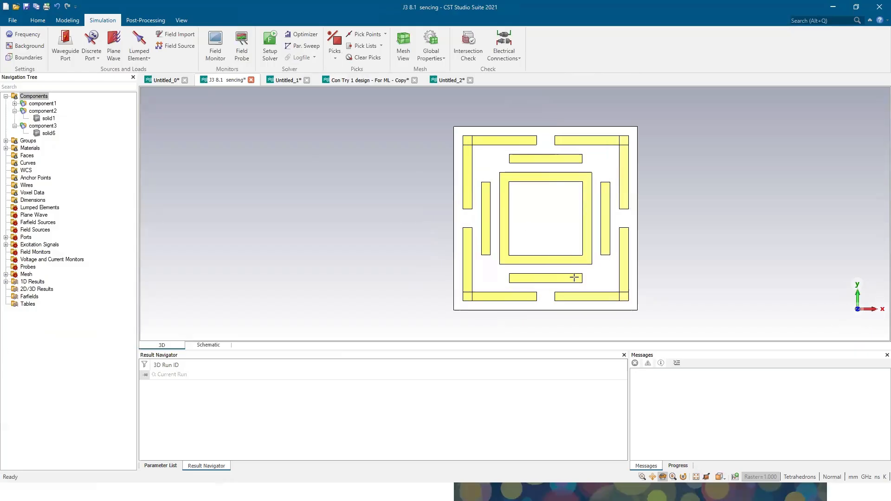
click(682, 478)
drag(531, 294, 624, 262)
mouse_move(565, 320)
mouse_down()
mouse_move(561, 333)
mouse_move(603, 370)
mouse_up()
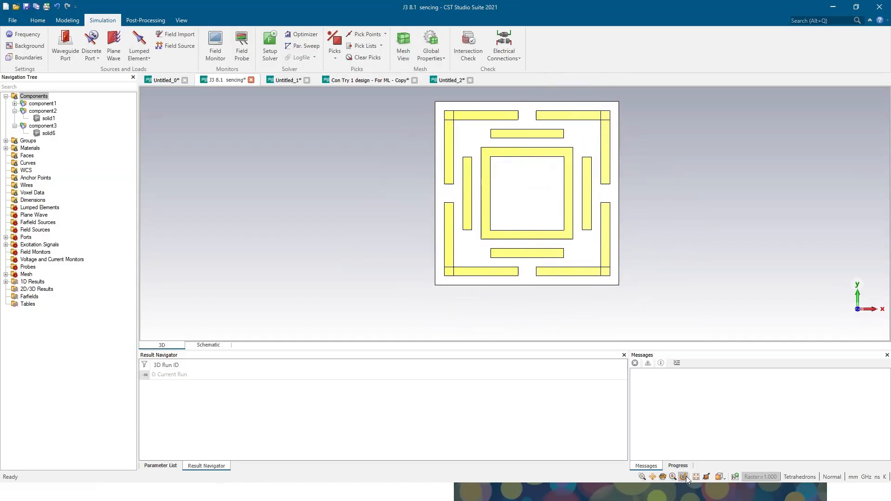
click(663, 478)
mouse_move(471, 202)
mouse_down()
mouse_move(748, 198)
mouse_move(368, 205)
mouse_move(655, 209)
mouse_move(626, 211)
mouse_move(353, 211)
mouse_up()
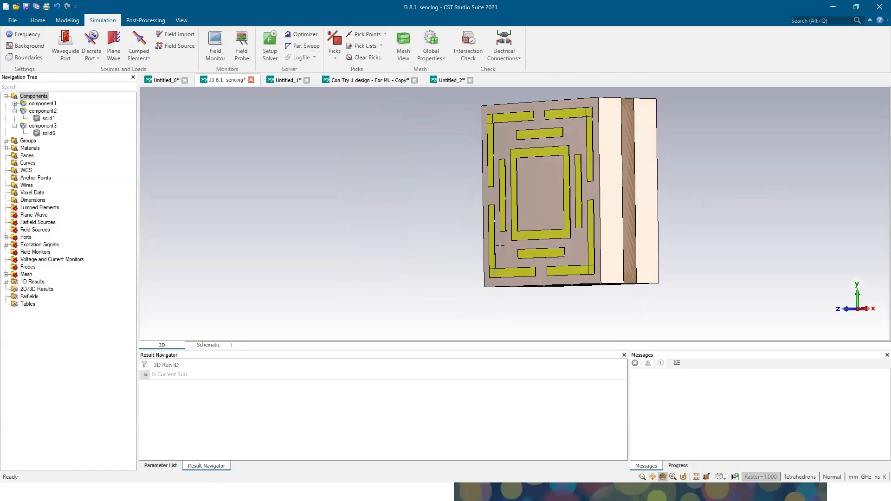
Step: Capture an image of the unit cell's front view and switch to Autodesk SketchBook
key(KP_5)
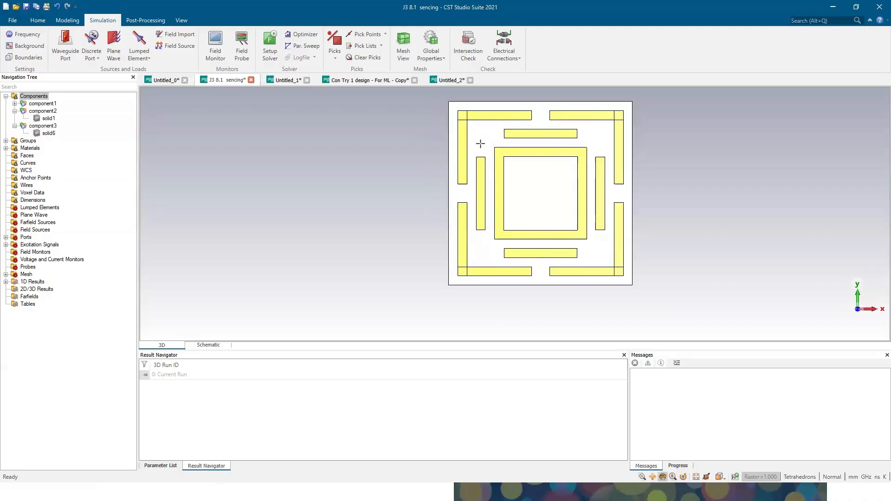
key(super+shift+s)
drag(448, 100, 632, 286)
key(alt+Tab)
key(alt+shift+Tab)
key(alt+shift+Tab)
key(alt+shift+Tab)
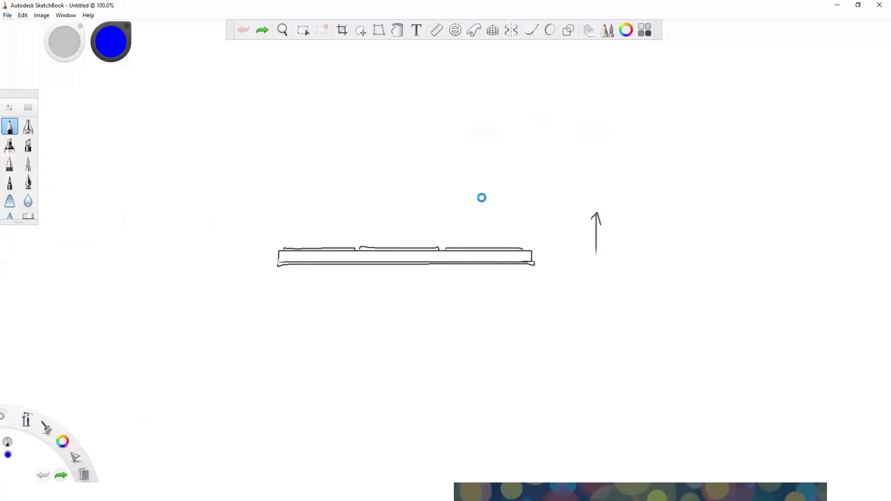
Step: Paste the captured unit cell beside the upward arrow, tilted slightly, and draw a blue arrow with a wave along it towards its centre
key(ctrl+v)
drag(527, 215, 776, 222)
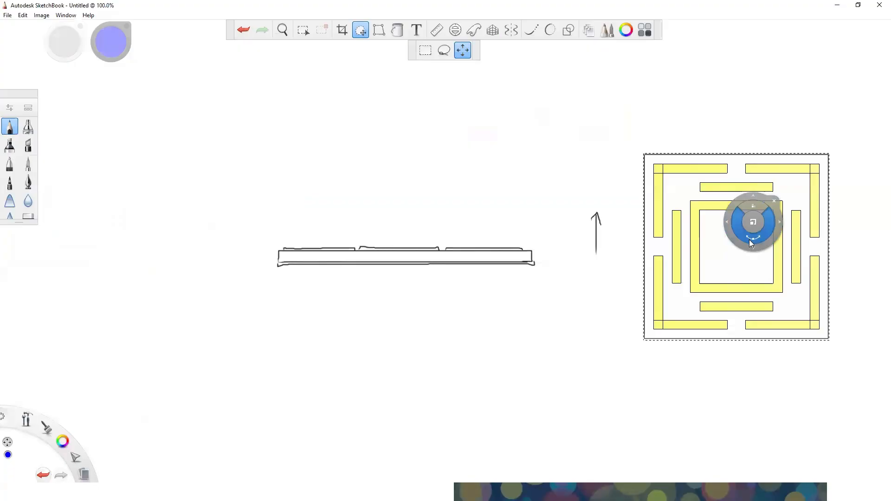
drag(782, 234, 729, 233)
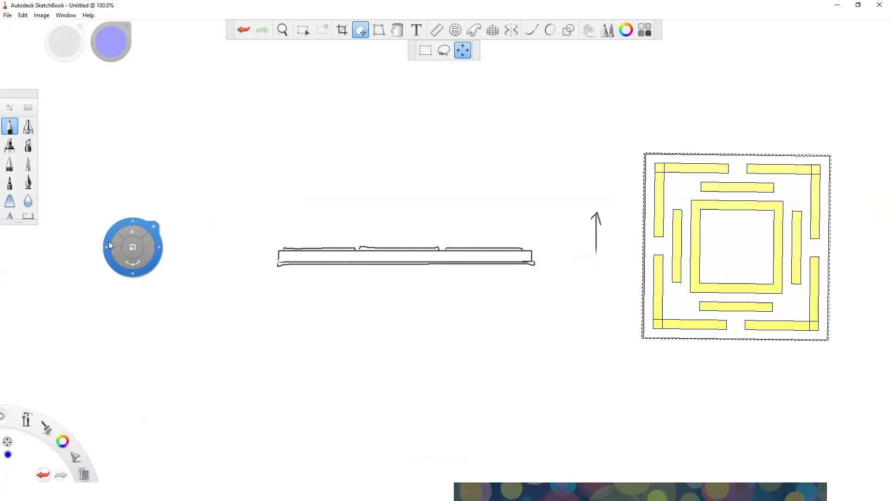
key(Escape)
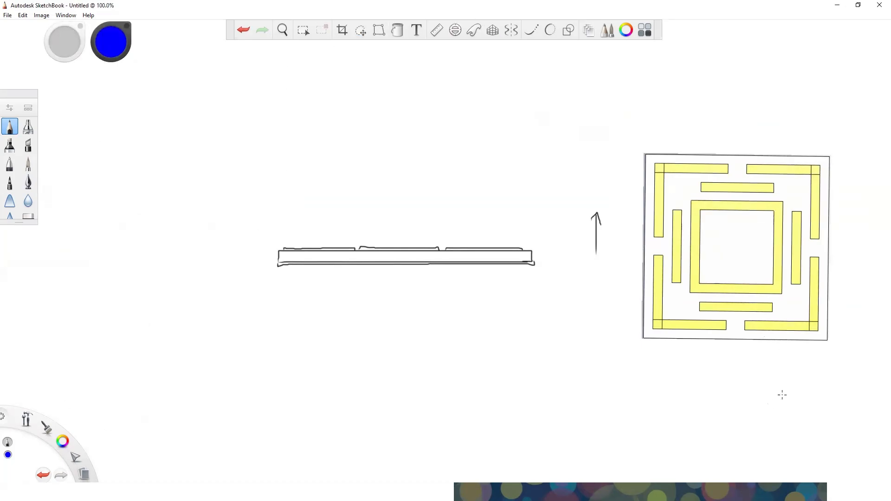
mouse_move(823, 178)
mouse_down()
mouse_move(748, 226)
mouse_move(779, 224)
mouse_up()
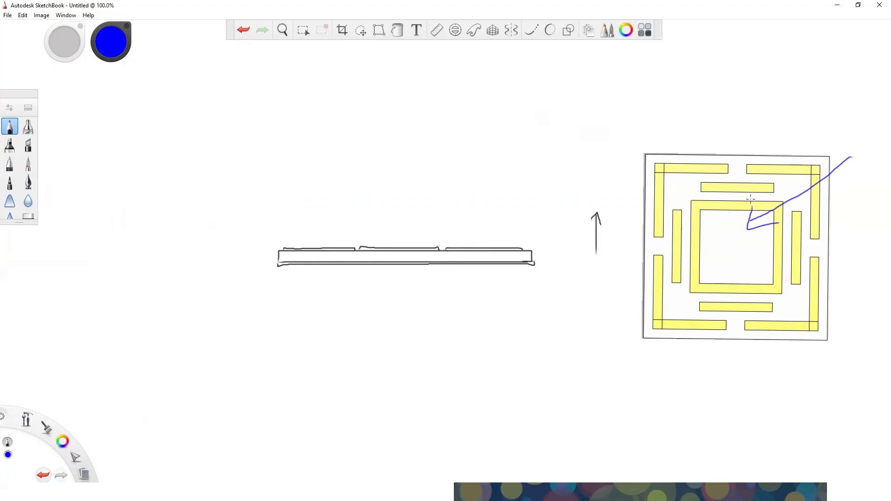
mouse_move(844, 152)
mouse_down()
mouse_move(832, 182)
mouse_move(795, 188)
mouse_move(751, 223)
mouse_up()
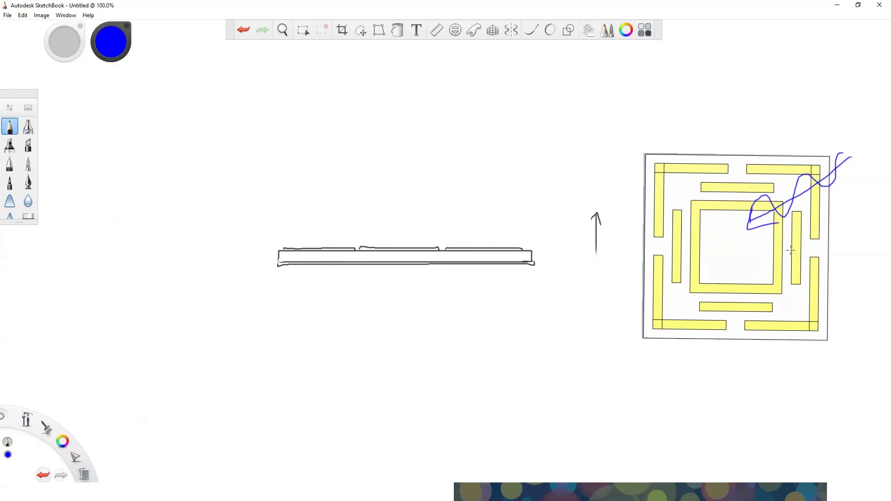
Step: Switch back to CST Studio Suite and annotate the unit cell with one orange arrow into its centre and another leaving it downwards
key(alt+Tab)
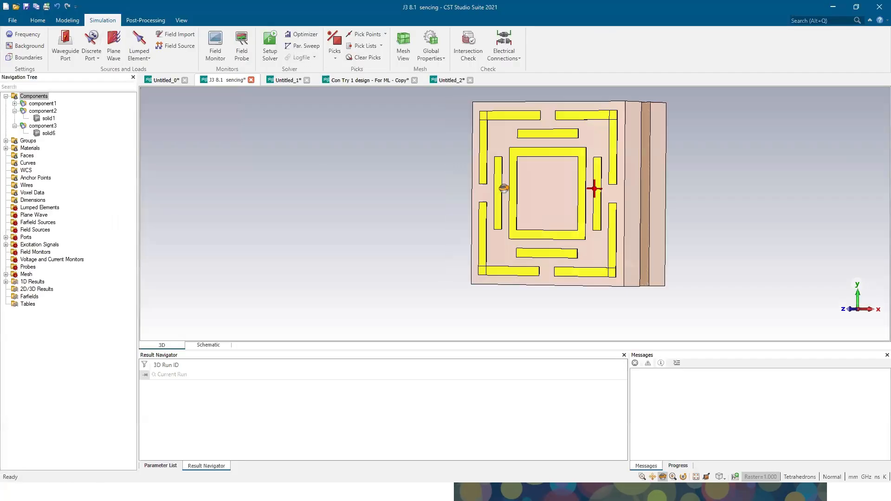
drag(503, 188, 472, 197)
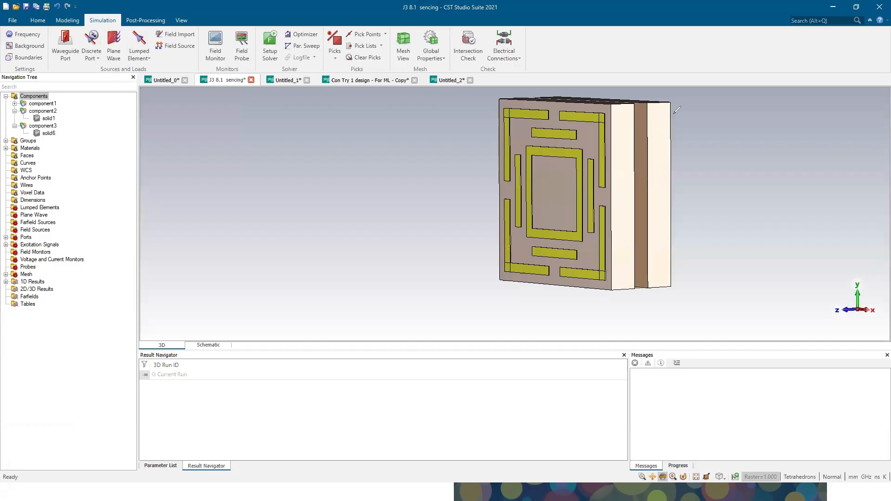
mouse_move(672, 115)
mouse_down()
mouse_move(553, 193)
mouse_move(576, 198)
mouse_up()
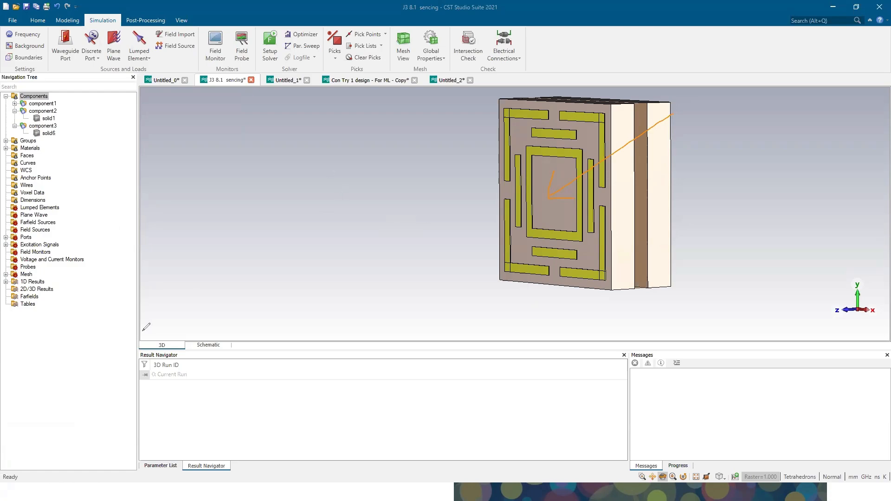
drag(549, 233, 648, 228)
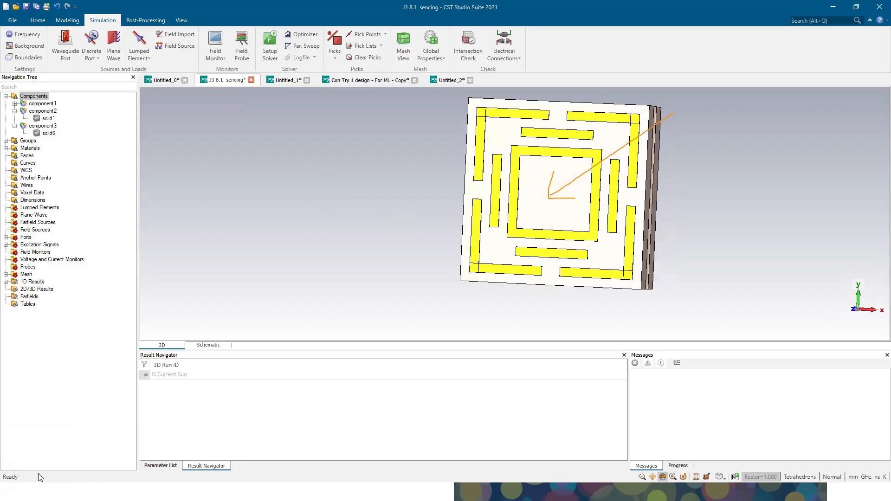
mouse_move(549, 198)
mouse_down()
mouse_move(505, 316)
mouse_move(528, 316)
mouse_up()
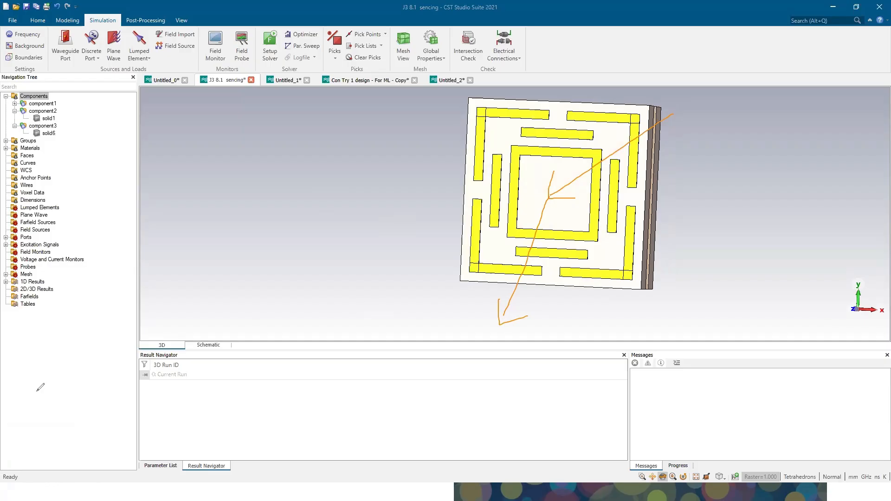
drag(560, 249, 542, 243)
drag(658, 201, 636, 212)
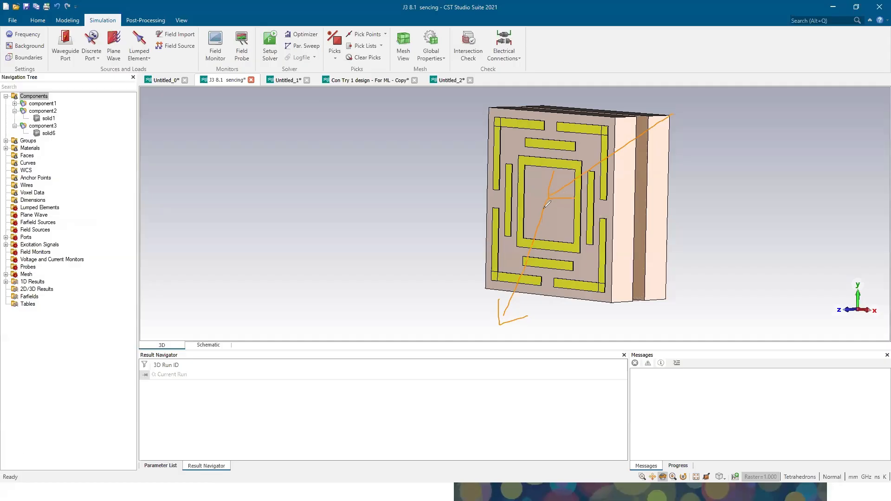
Step: Mark the angle at the cell's centre, extend the incoming line straight through as an arrow, and clear all the annotations
drag(544, 211, 555, 214)
mouse_move(540, 215)
mouse_down()
mouse_move(547, 198)
mouse_move(537, 206)
mouse_up()
mouse_move(465, 251)
mouse_down()
mouse_move(428, 278)
mouse_move(454, 276)
mouse_up()
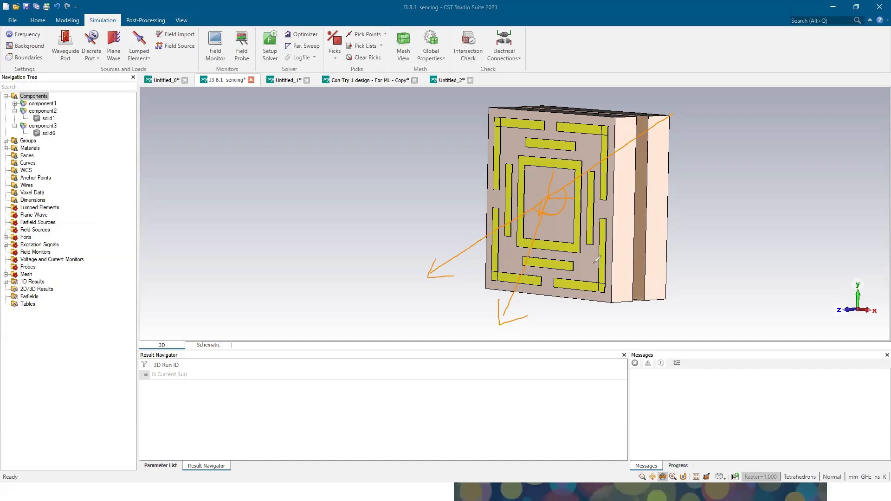
mouse_move(672, 112)
mouse_down()
mouse_move(654, 106)
mouse_move(626, 128)
mouse_move(591, 175)
mouse_move(546, 185)
mouse_up()
click(148, 170)
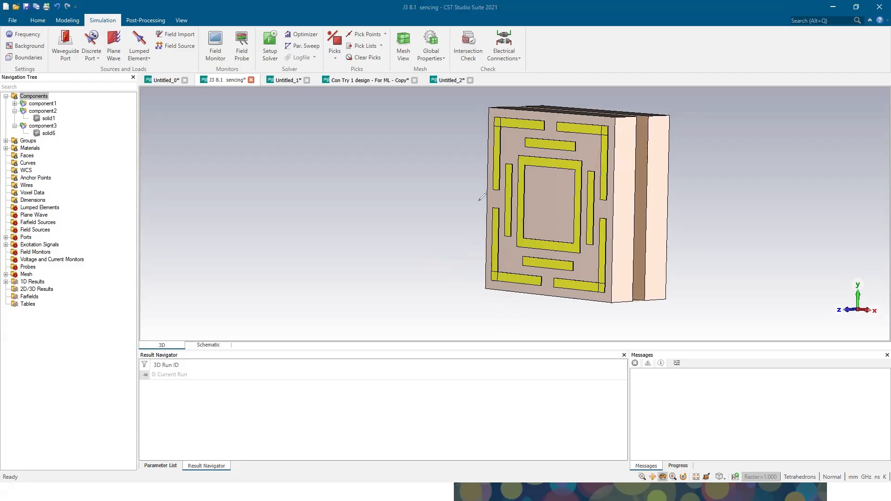
drag(550, 219, 648, 274)
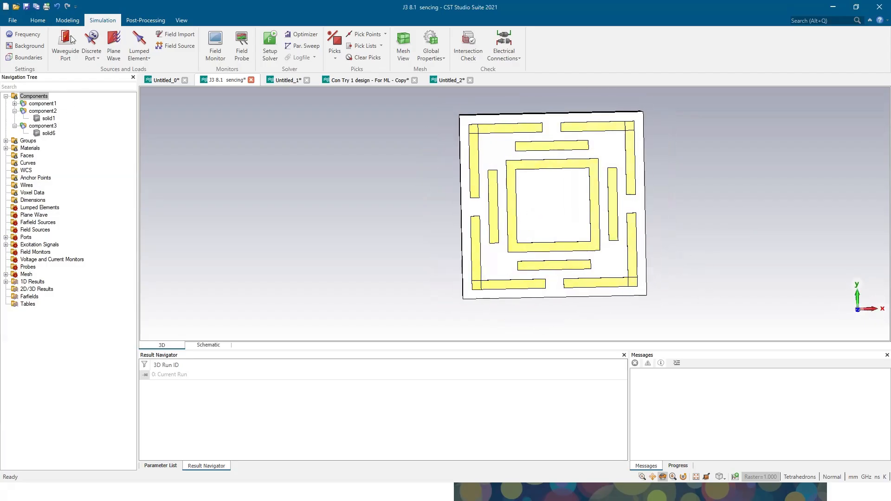
Step: Review the parameter sweep settings and inspect the unit cell from its back, sides and front
click(37, 20)
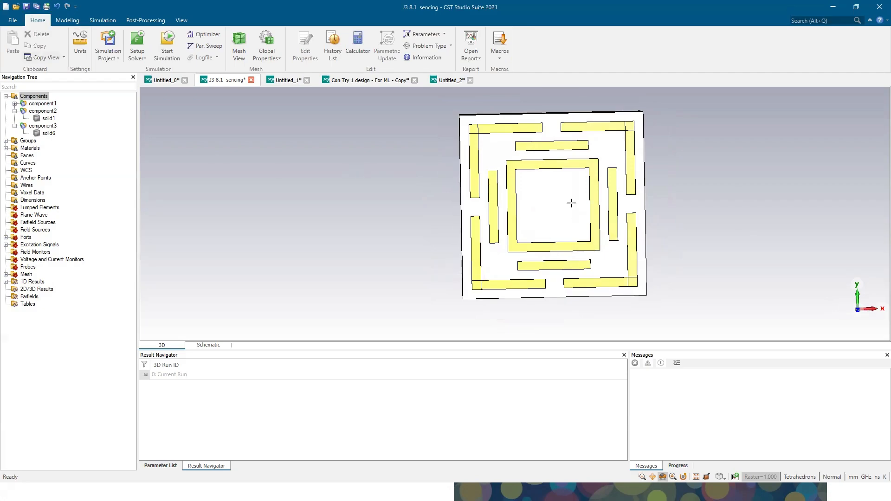
drag(509, 176, 508, 177)
click(204, 46)
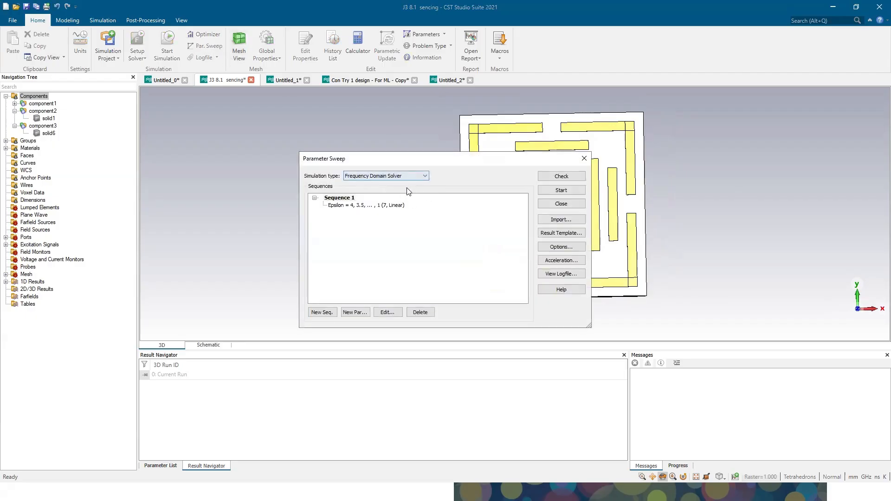
drag(516, 198, 456, 199)
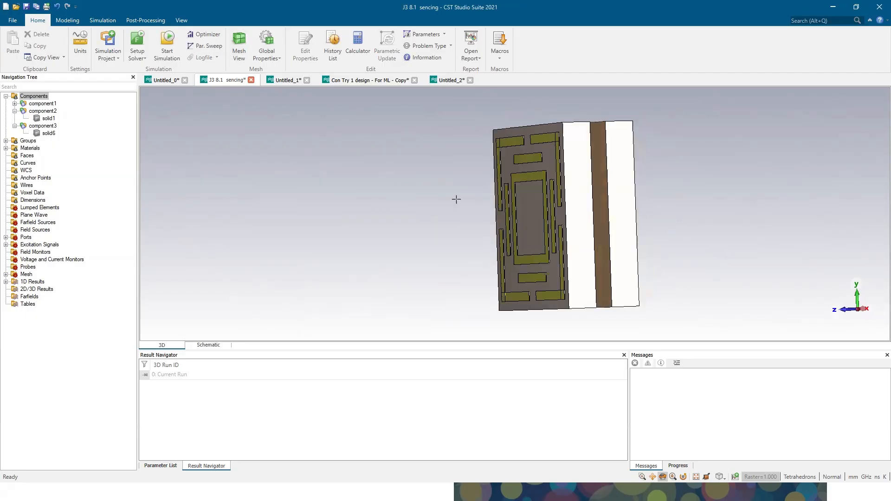
drag(534, 210, 515, 211)
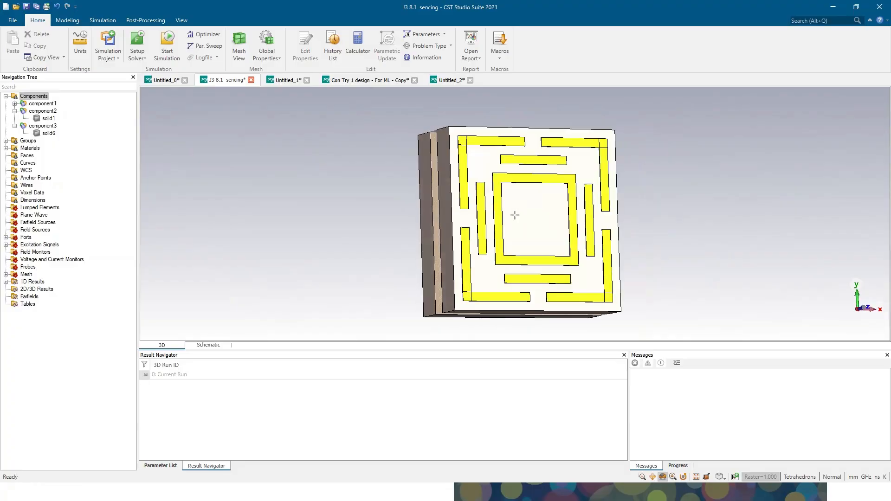
Step: Switch to the presentation and look through the slides on preparing CST for the GHz and THz ranges
key(alt+Tab)
click(385, 225)
scroll(244, 245, up, 3)
scroll(248, 238, down, 1)
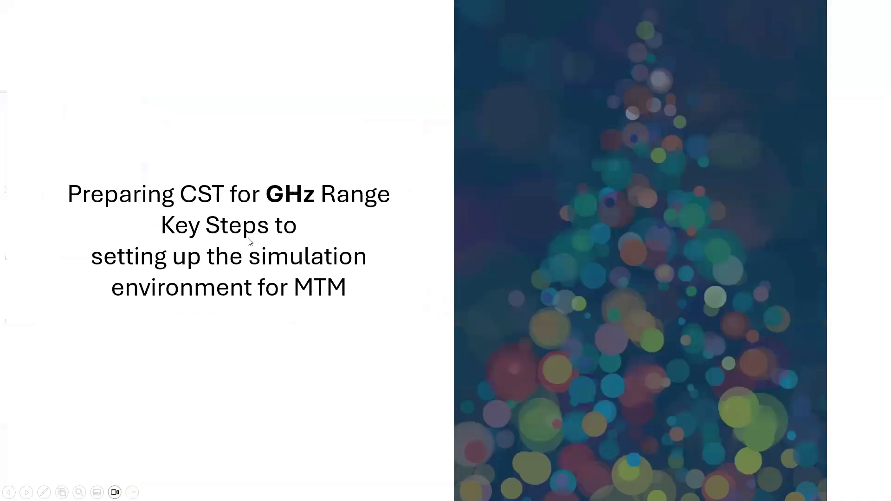
scroll(471, 214, down, 1)
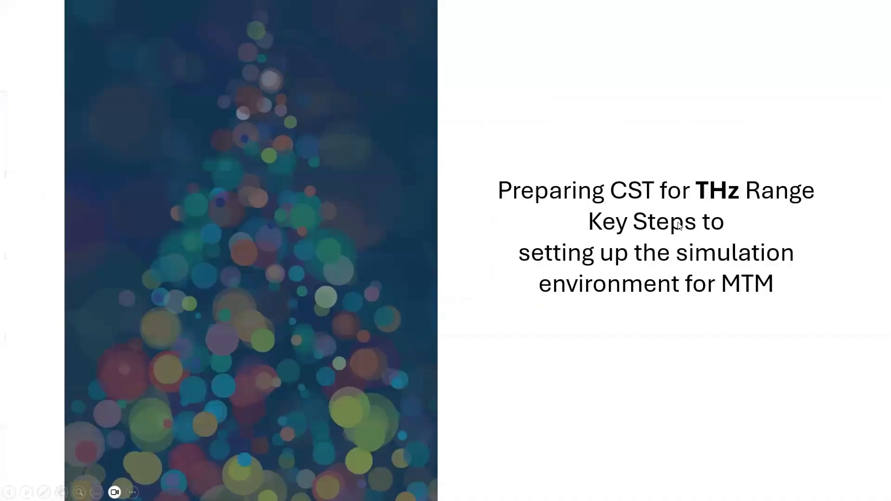
Step: Switch back to CST Studio Suite and add a linear sweep of phi from 0 to 360 with 6 samples to Sequence 1
key(alt+Tab)
drag(469, 227, 761, 204)
drag(536, 245, 377, 211)
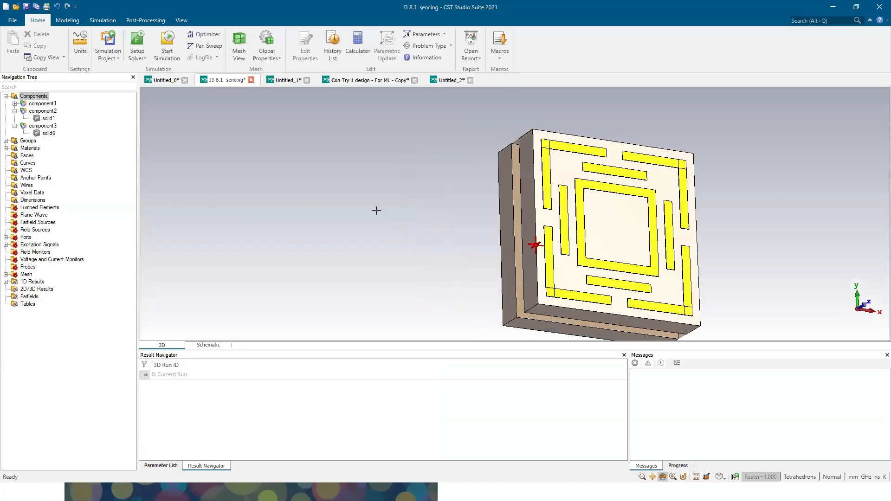
click(213, 46)
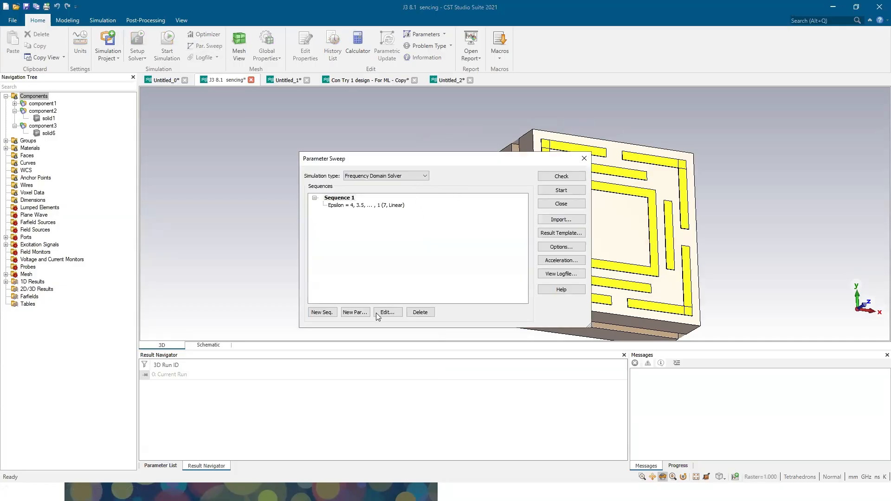
click(356, 313)
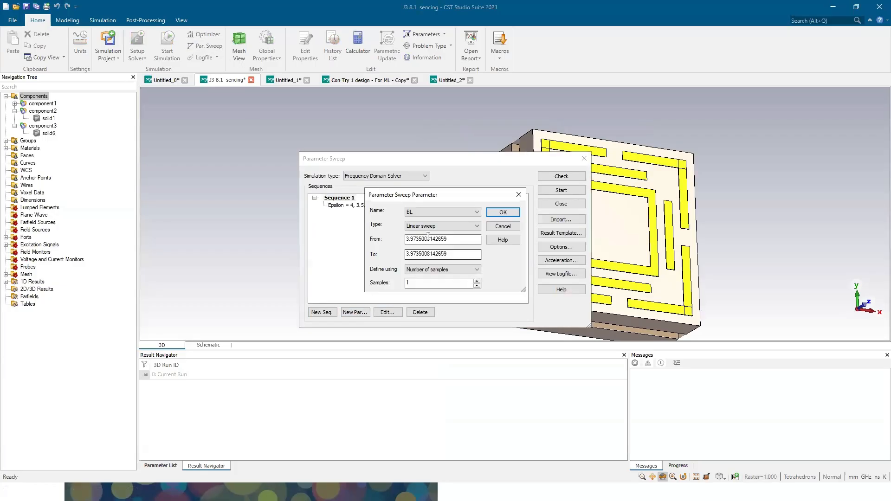
click(449, 213)
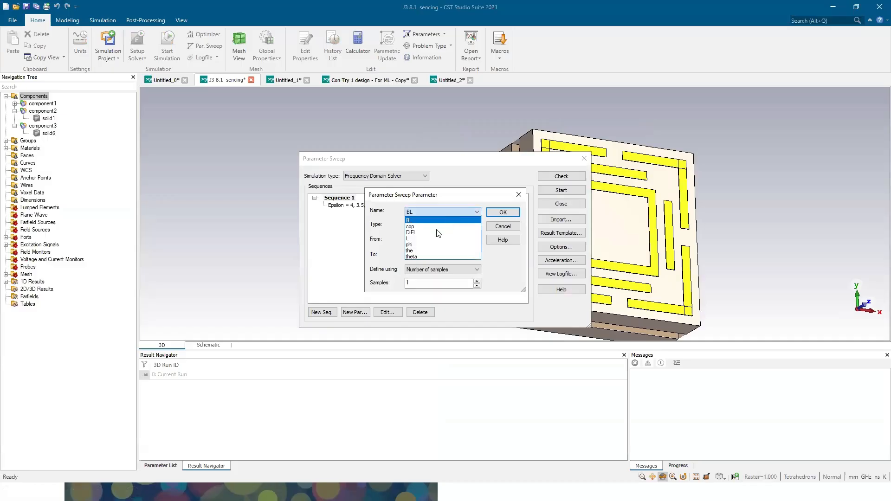
click(416, 245)
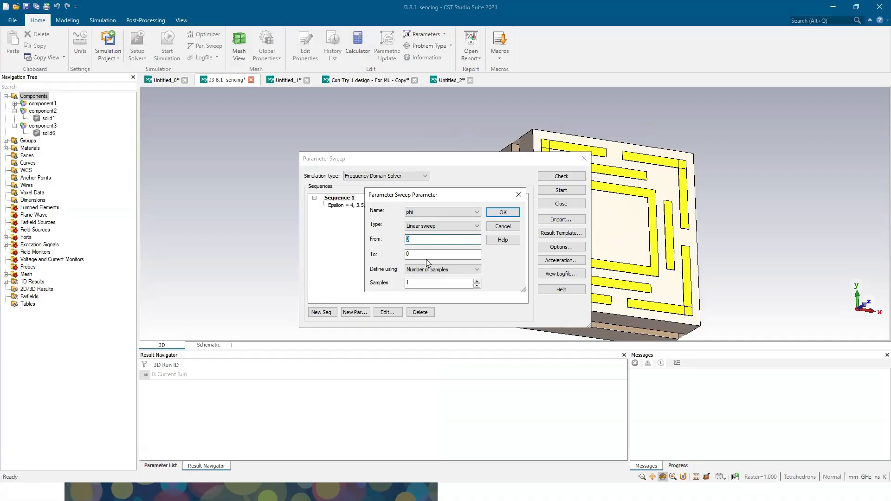
key(Tab)
text(180)
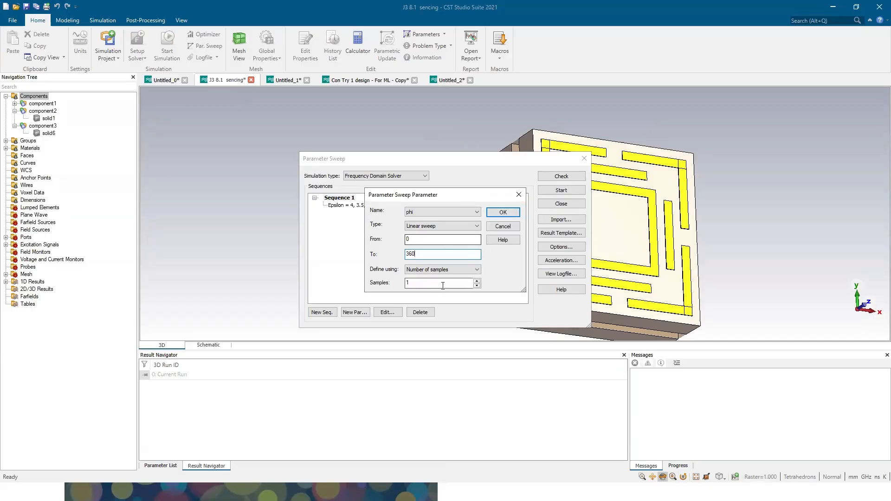
click(477, 282)
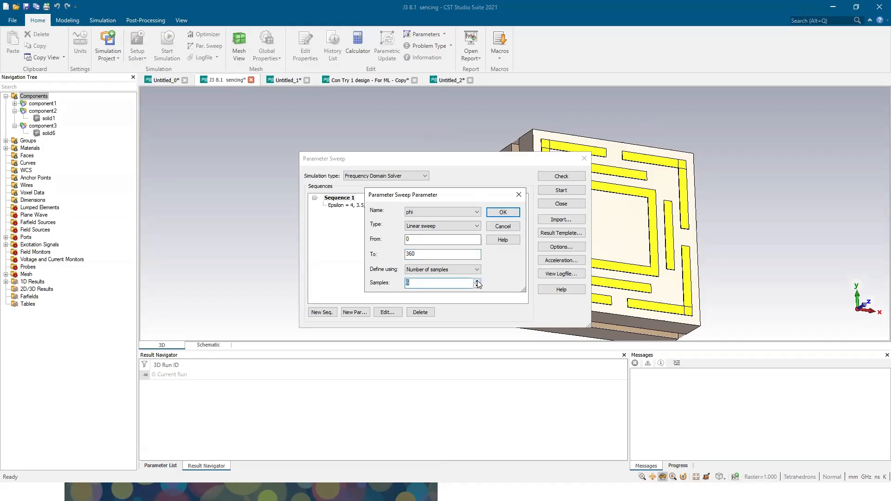
click(503, 212)
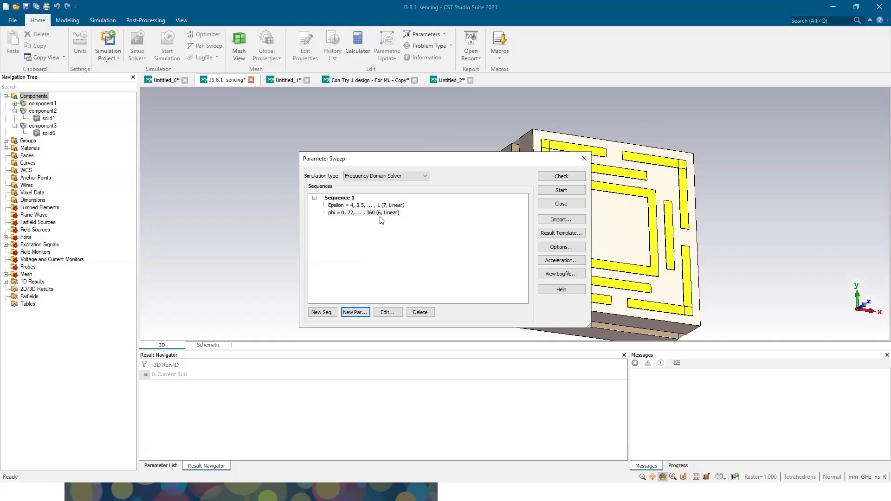
Step: Delete the Epsilon sweep from Sequence 1 and check the remaining sequence
click(391, 206)
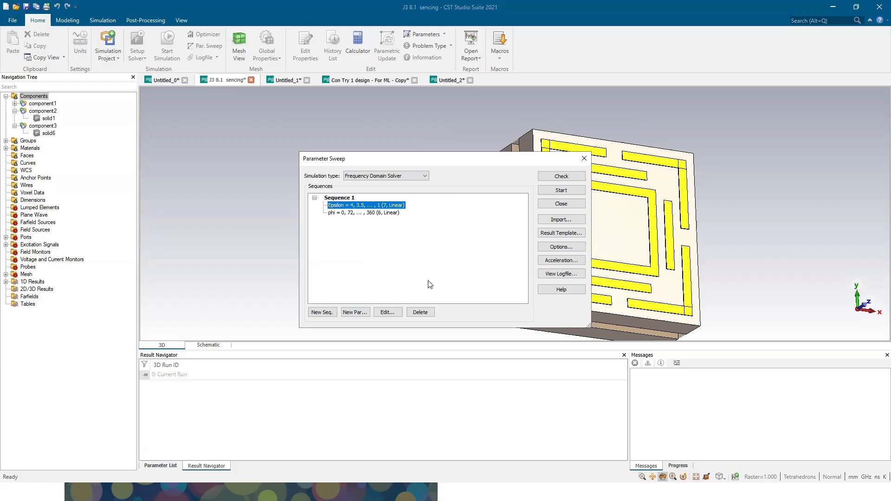
click(420, 313)
drag(521, 162, 339, 161)
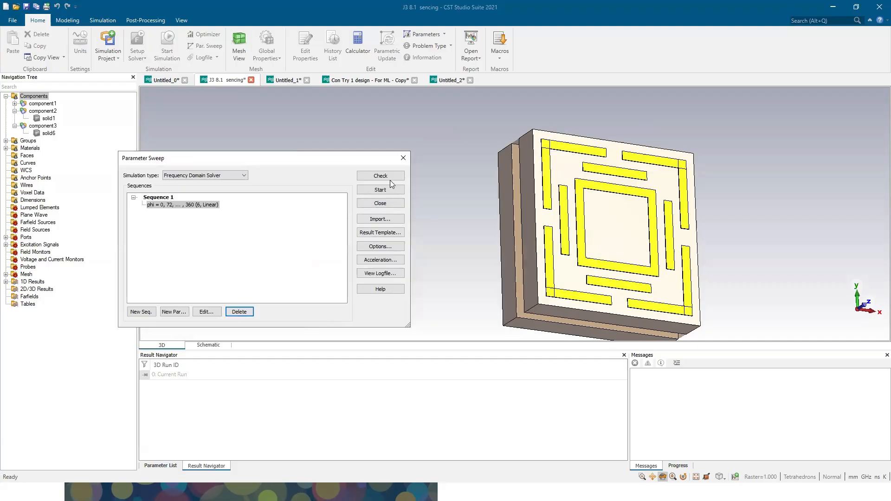
click(389, 177)
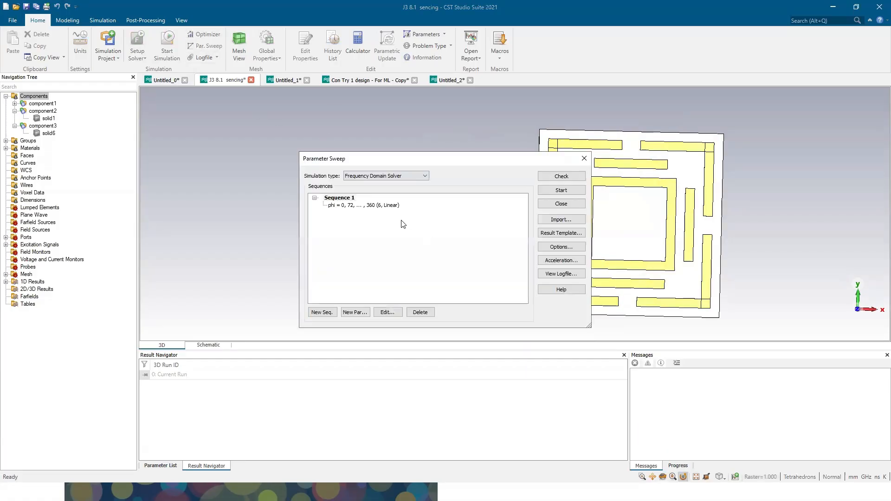
Step: Delete the phi sweep from Sequence 1 and try out a linear sweep of theta from 0 to 89, then discard it
click(400, 205)
click(427, 314)
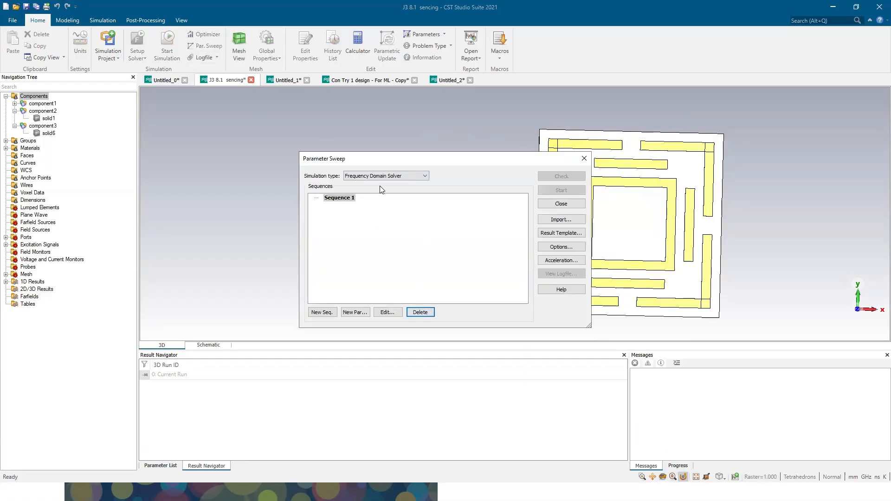
click(355, 312)
click(446, 212)
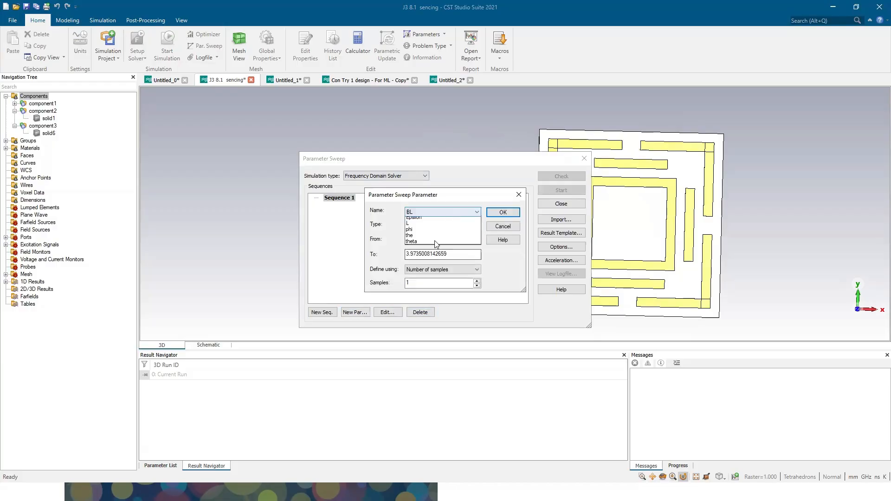
click(427, 261)
drag(420, 238, 396, 238)
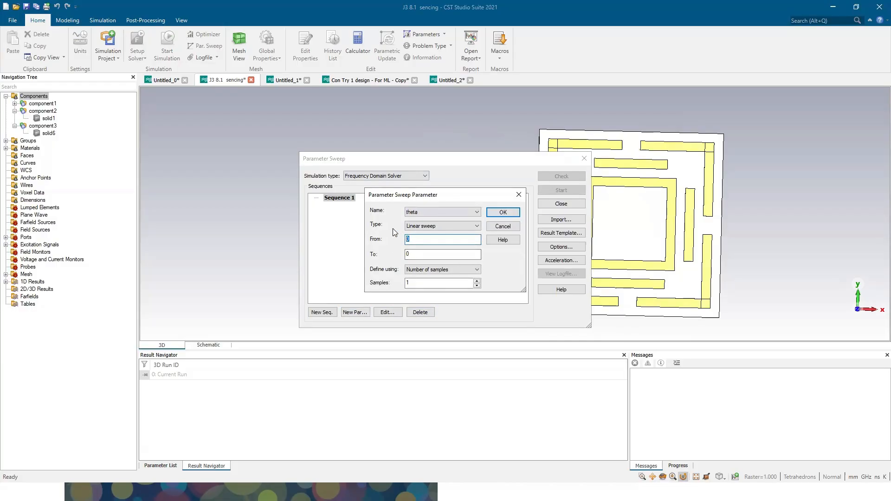
drag(419, 253, 396, 256)
text(89)
click(518, 198)
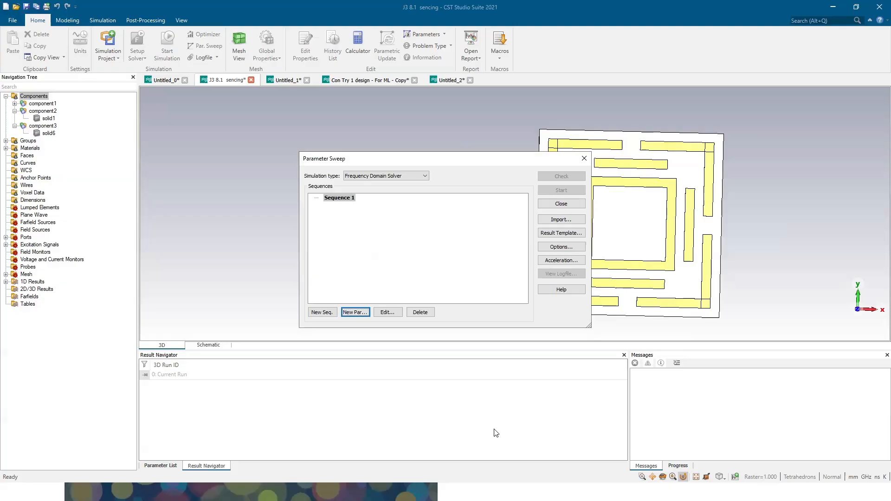
Step: Review the tools outline slide in the presentation, then return to CST Studio Suite and close the parameter sweep settings
key(alt+Tab)
key(Right)
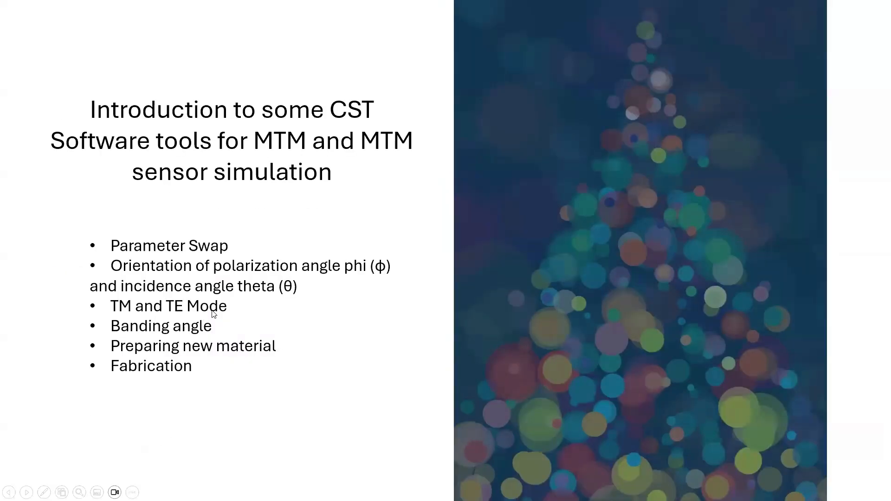
key(alt+Tab)
click(583, 159)
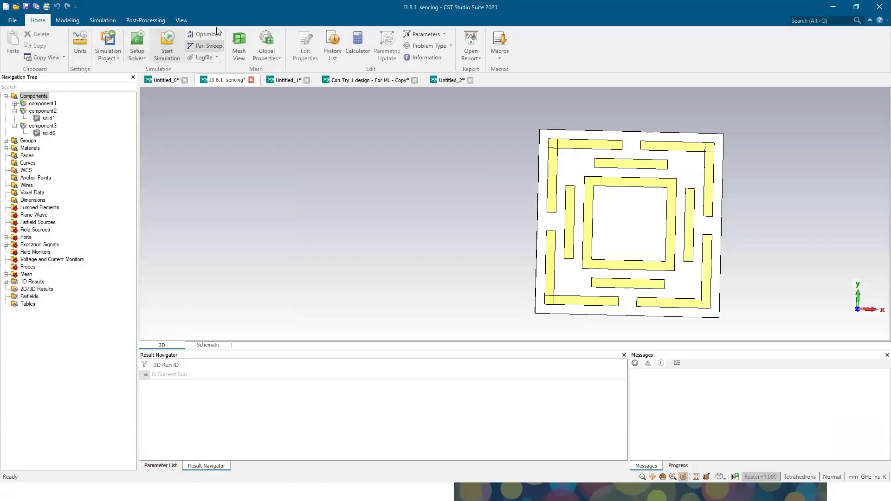
Step: Examine the boundary conditions and Floquet boundary settings of the J3 8.1 sencing model, leaving them as they are
click(112, 22)
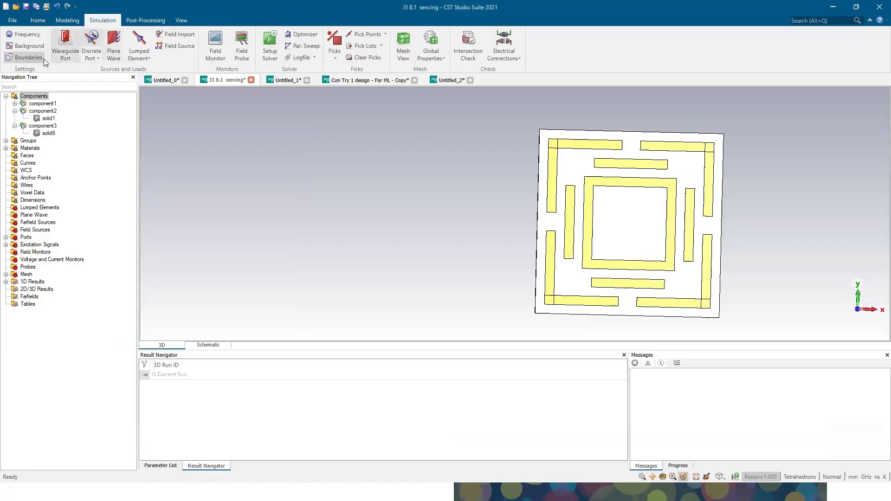
click(25, 58)
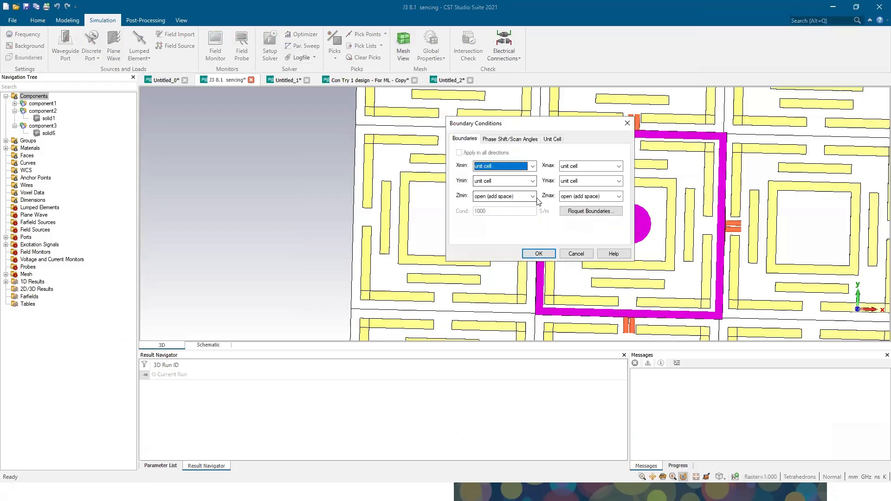
click(591, 212)
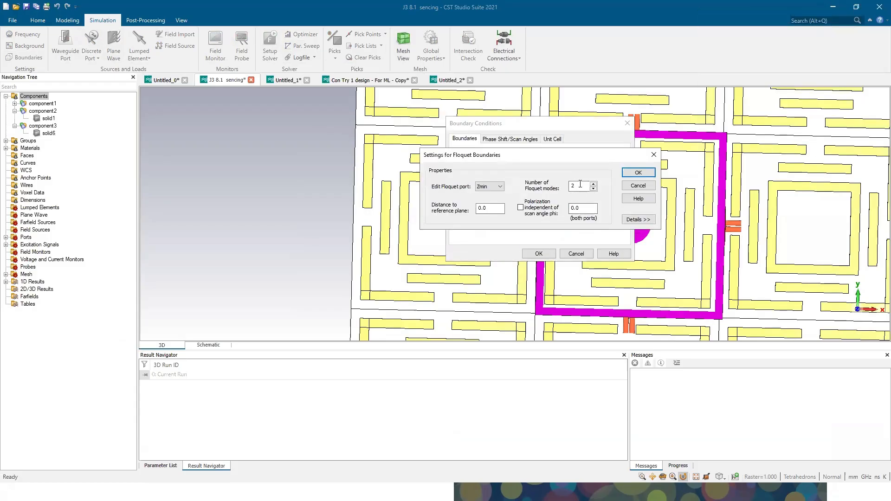
click(654, 154)
click(628, 123)
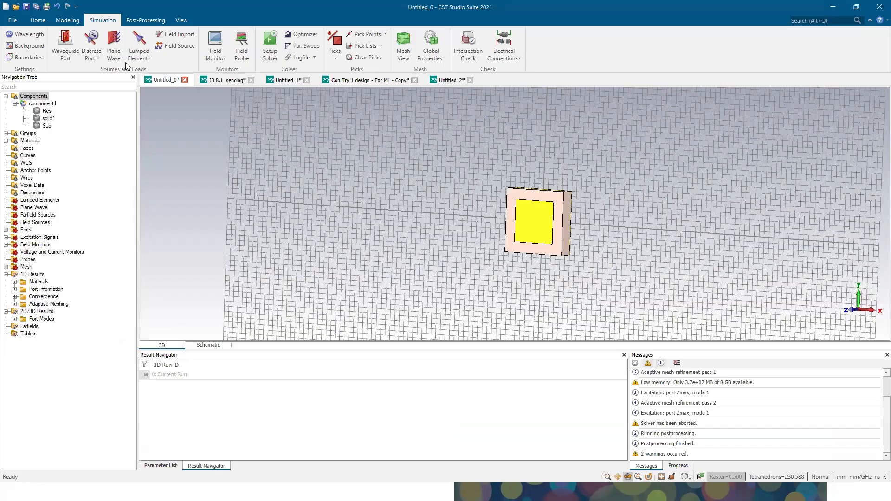
Step: In the Untitled_0 project, set 2 Floquet modes for the Zmin and Zmax ports, deleting current and parametric results but keeping the mesh
click(28, 57)
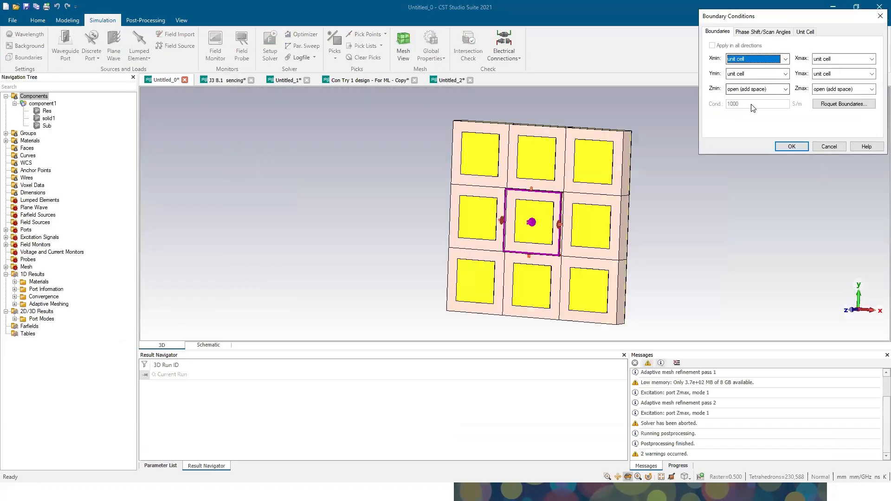
click(844, 104)
click(798, 166)
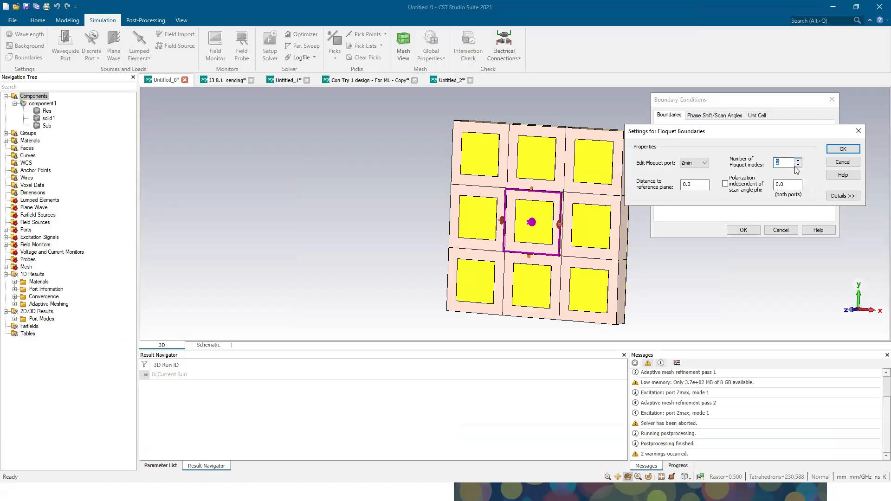
click(688, 163)
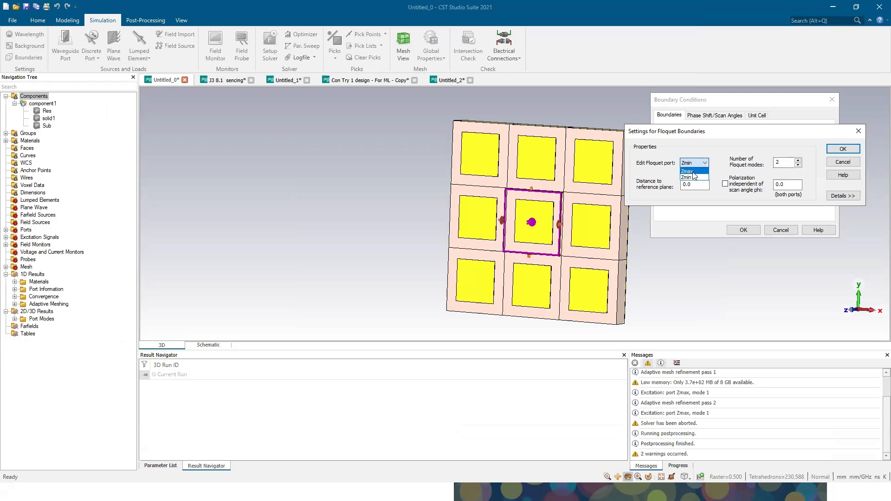
click(697, 172)
click(839, 153)
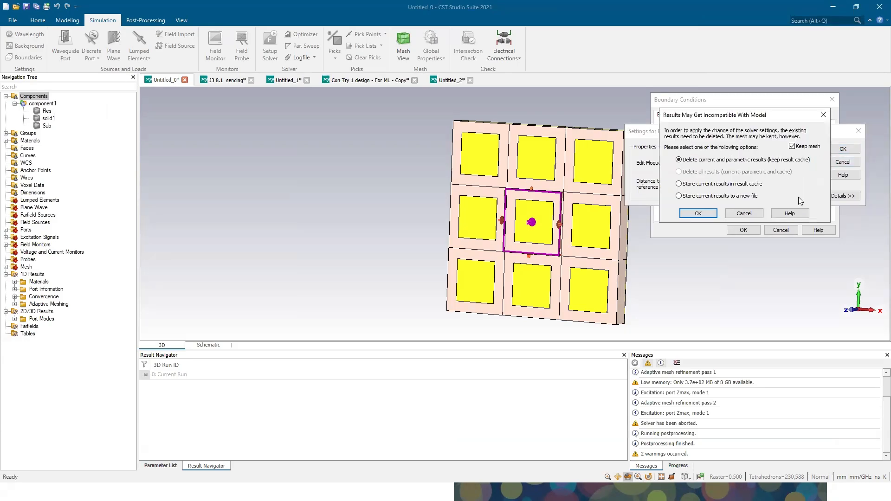
click(700, 215)
click(744, 230)
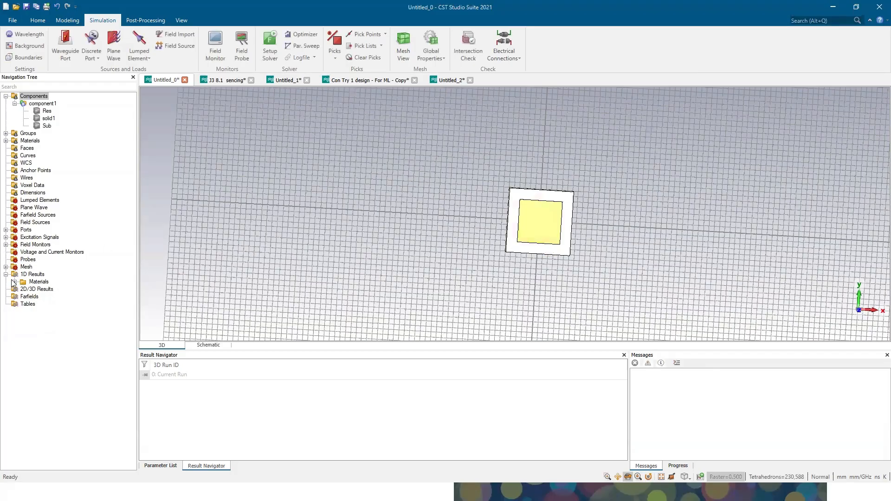
Step: Examine the Zmax port and its Floquet boundary settings, closing them without changes
click(6, 230)
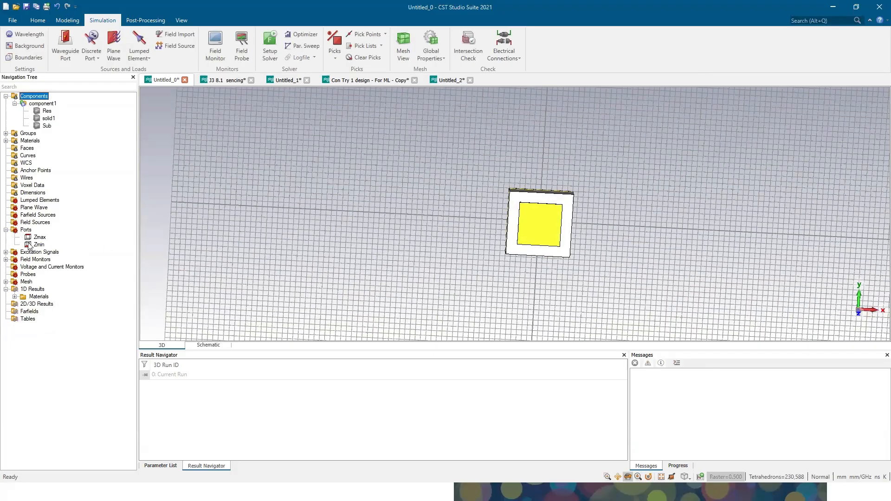
click(37, 238)
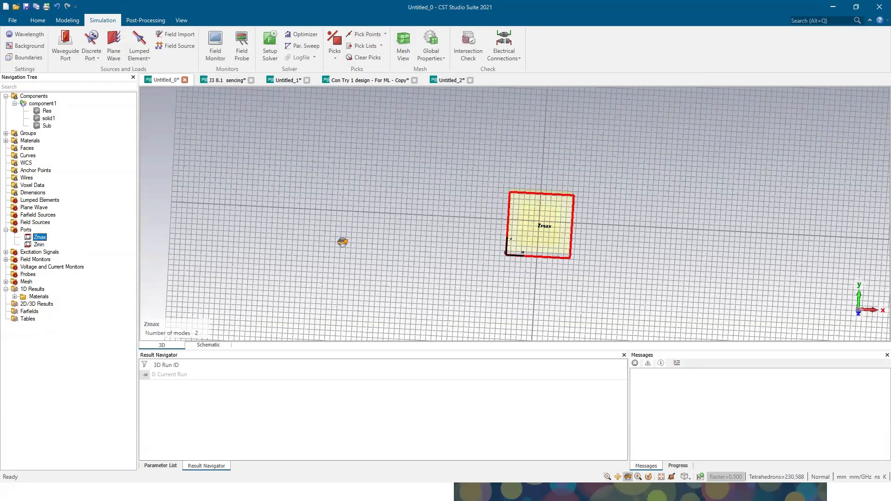
click(29, 240)
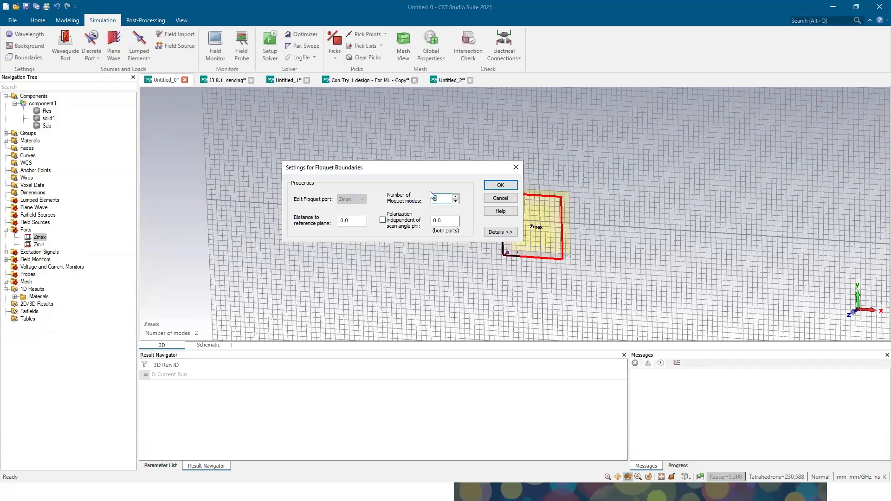
drag(485, 169, 495, 154)
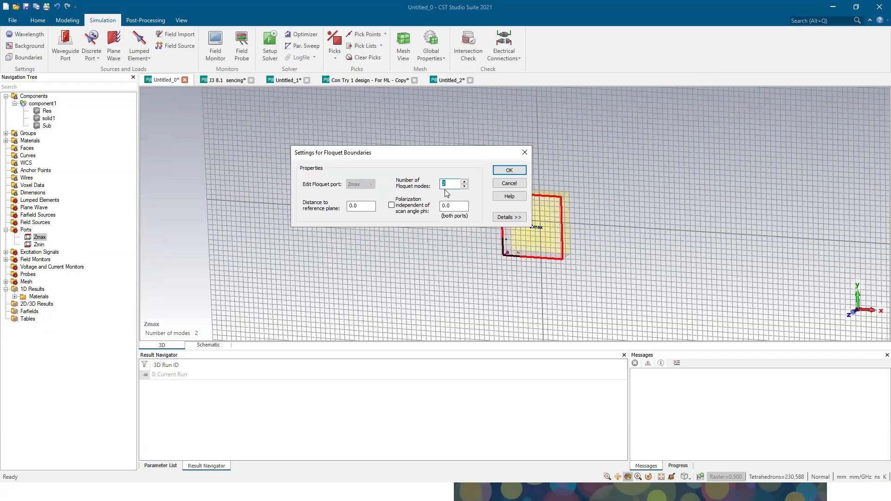
click(524, 153)
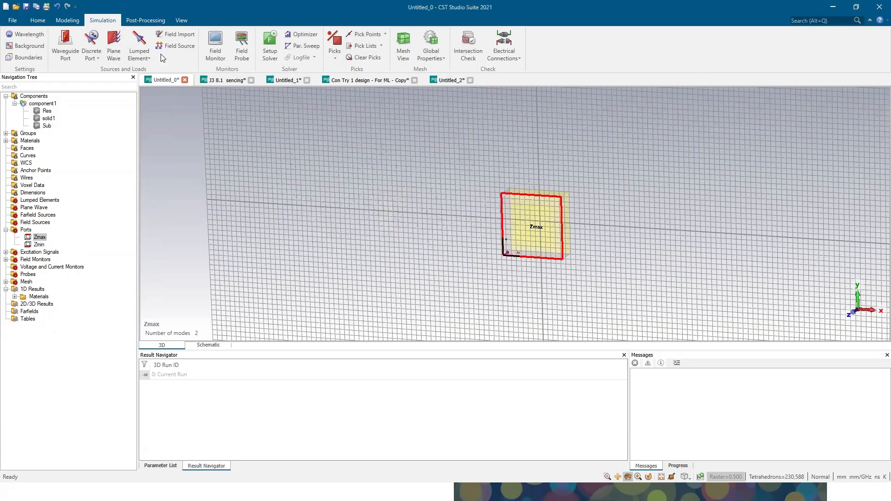
Step: Examine the detailed TE and TM Floquet mode list of the Zmin port through the boundary conditions, leaving the settings as they are
click(29, 58)
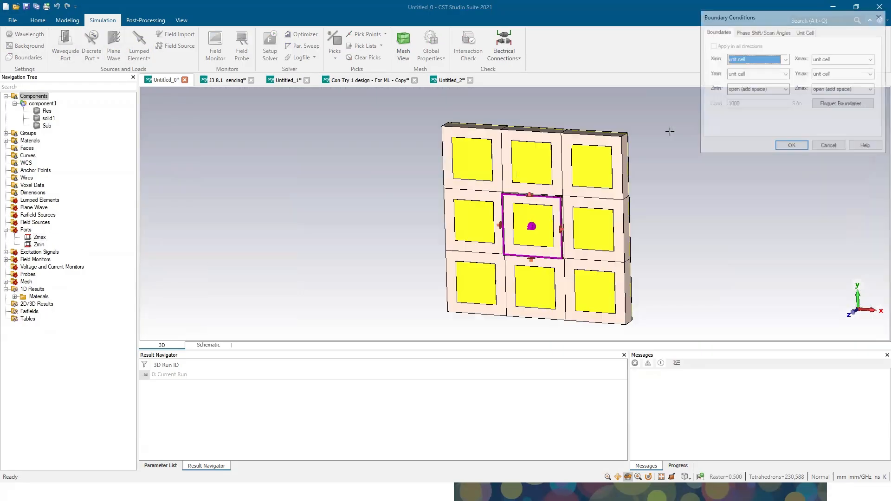
drag(808, 15, 744, 127)
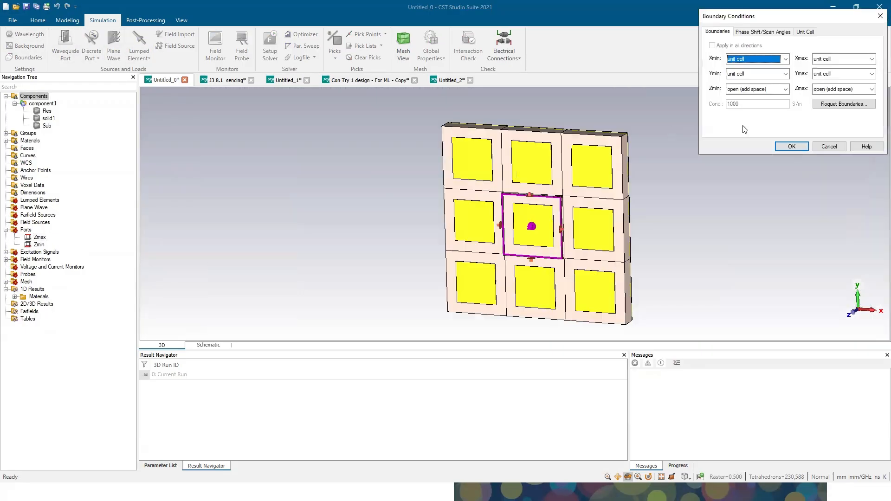
click(784, 220)
click(829, 226)
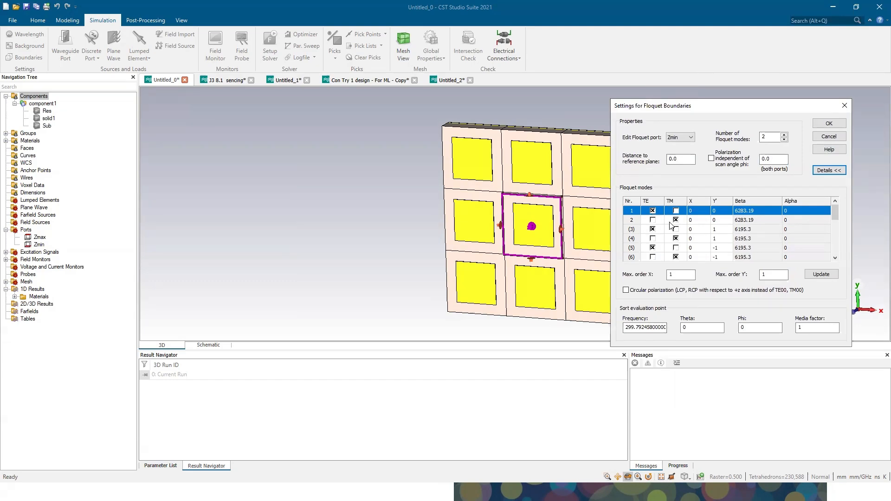
click(654, 230)
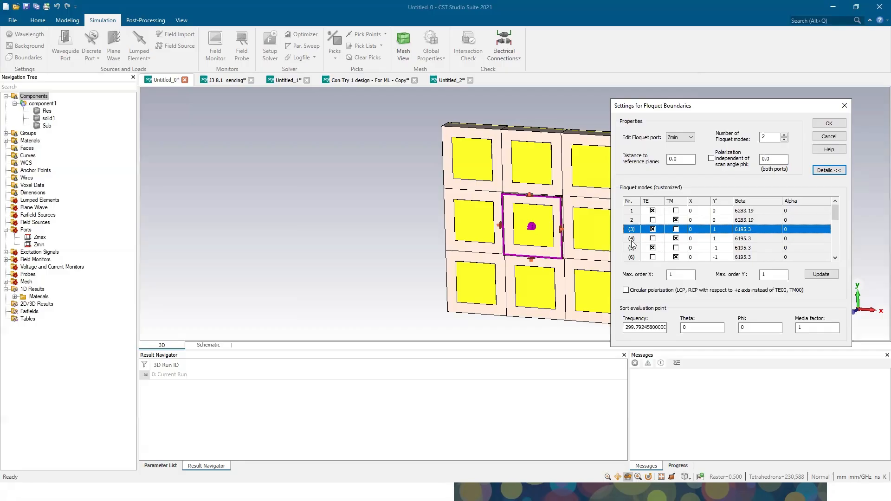
scroll(637, 245, down, 4)
scroll(637, 245, up, 4)
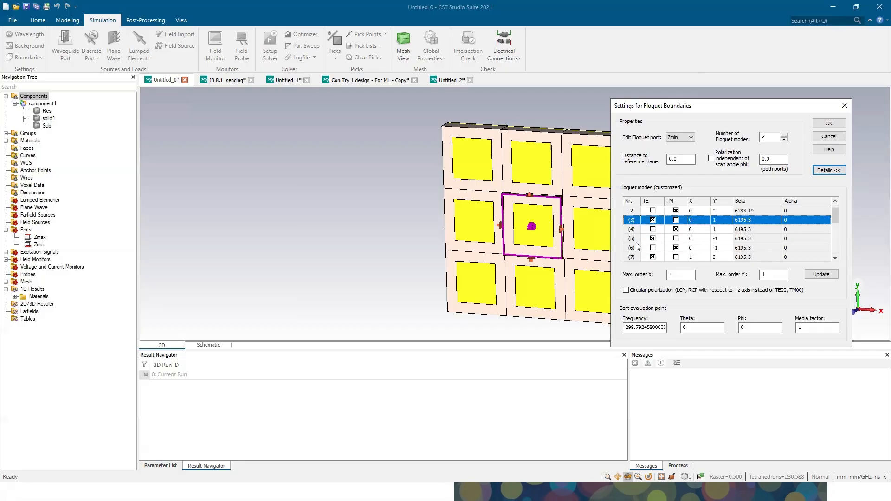
double_click(770, 139)
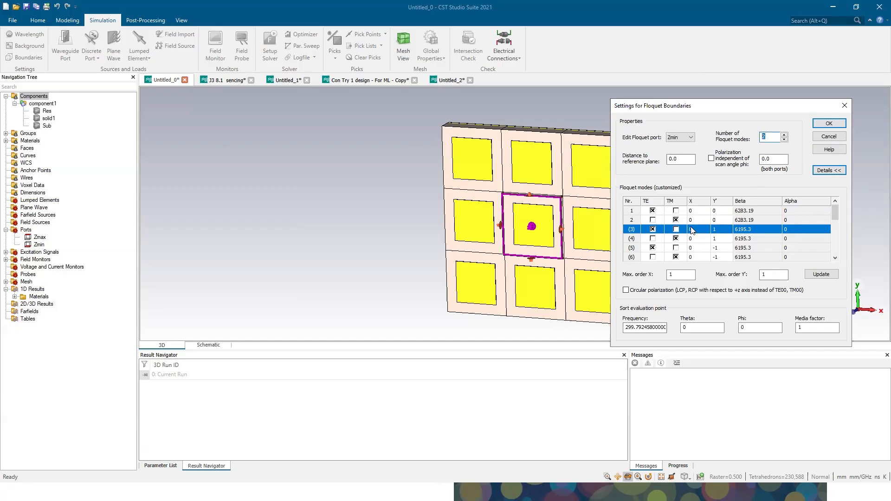
click(777, 138)
click(845, 108)
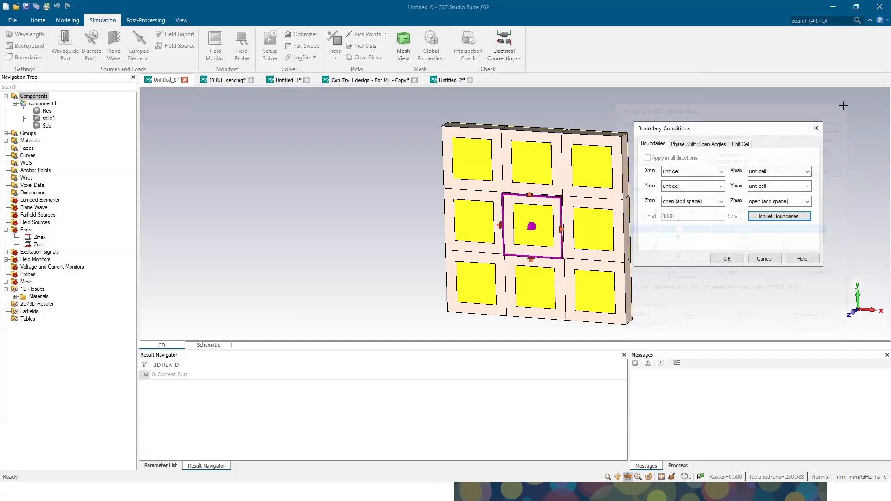
click(816, 128)
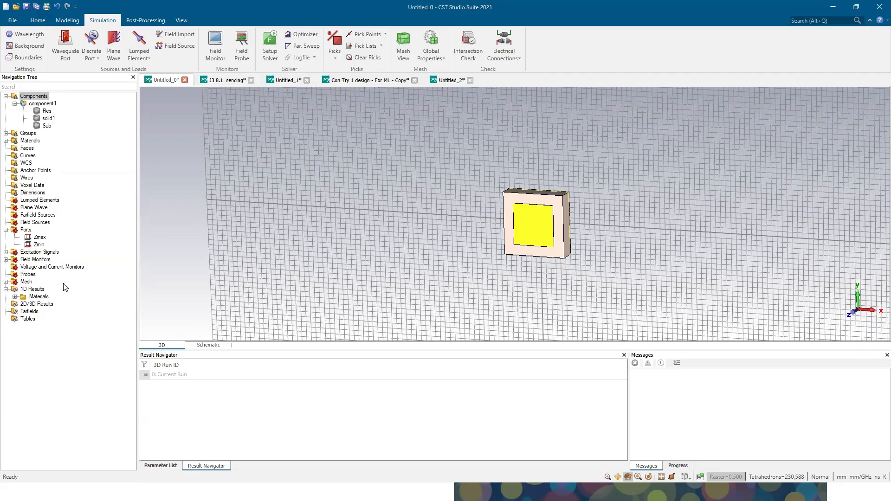
Step: Review the tools outline slide in the presentation, then return to CST Studio Suite and cancel the open Cylindrical Bend
key(alt+Tab)
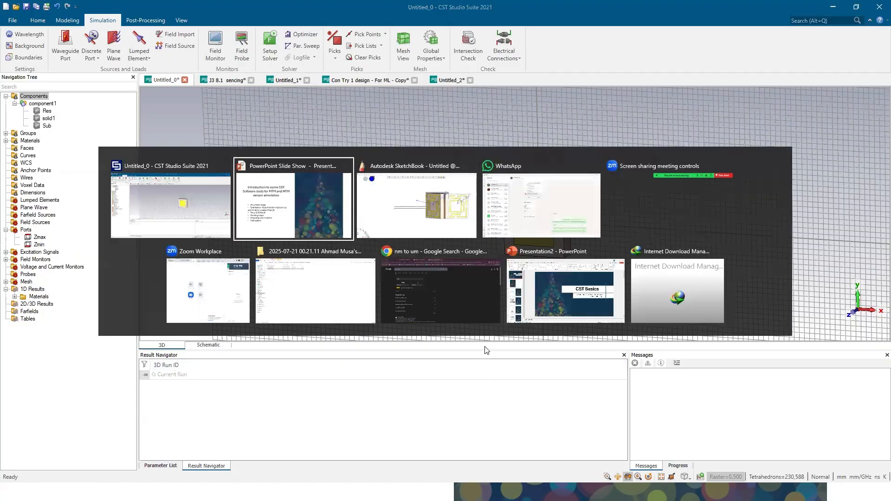
click(312, 227)
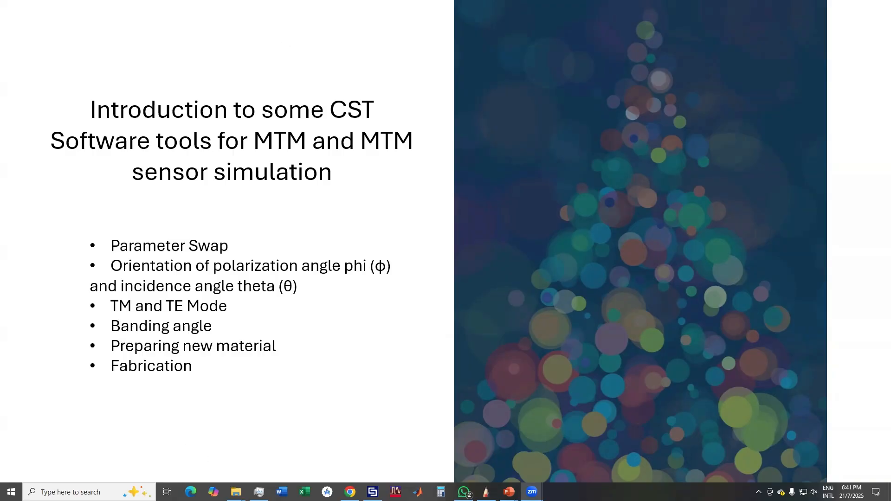
click(373, 492)
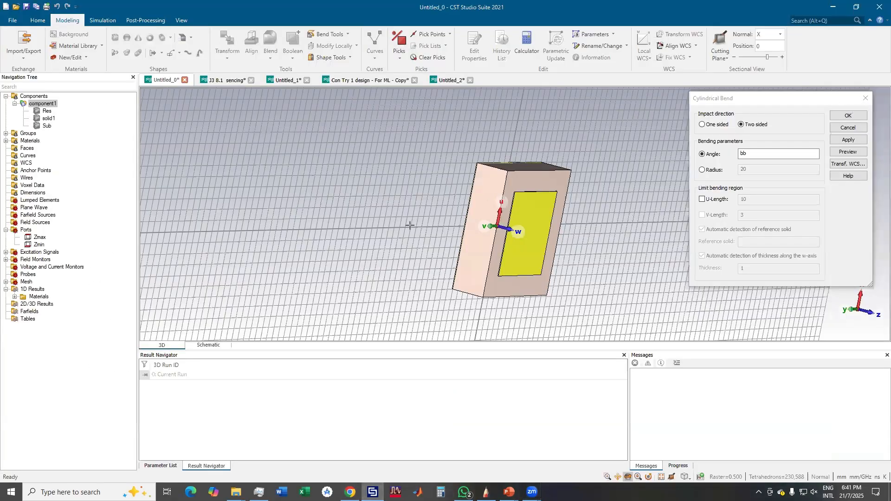
key(Escape)
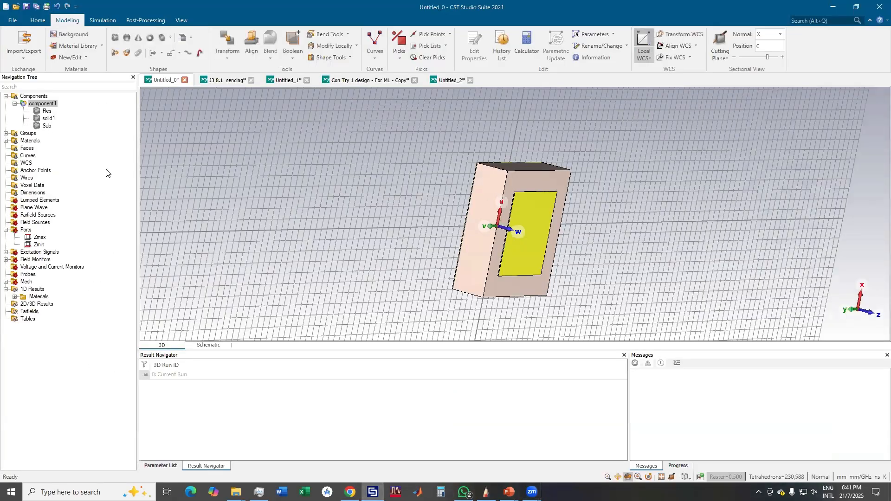
Step: Examine the unit cell and the orientation of its local coordinate system from several directions
click(45, 96)
drag(450, 185, 299, 195)
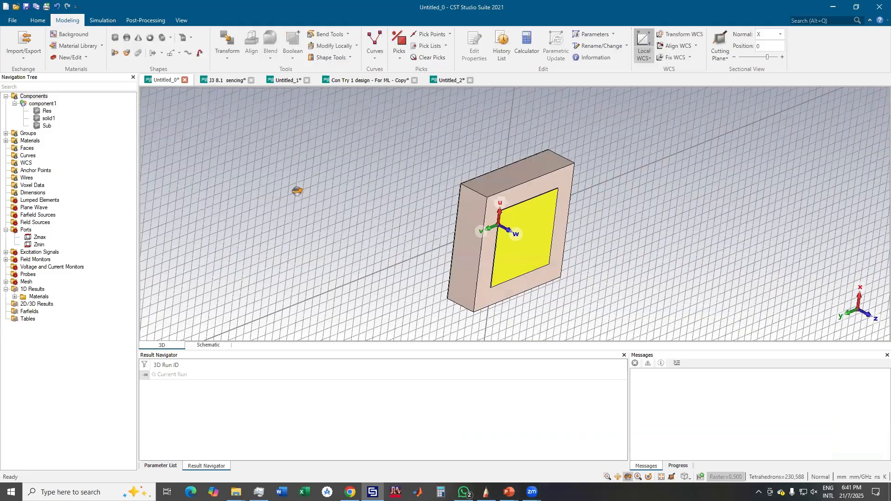
drag(631, 222, 536, 234)
drag(332, 235, 752, 250)
scroll(491, 239, down, 4)
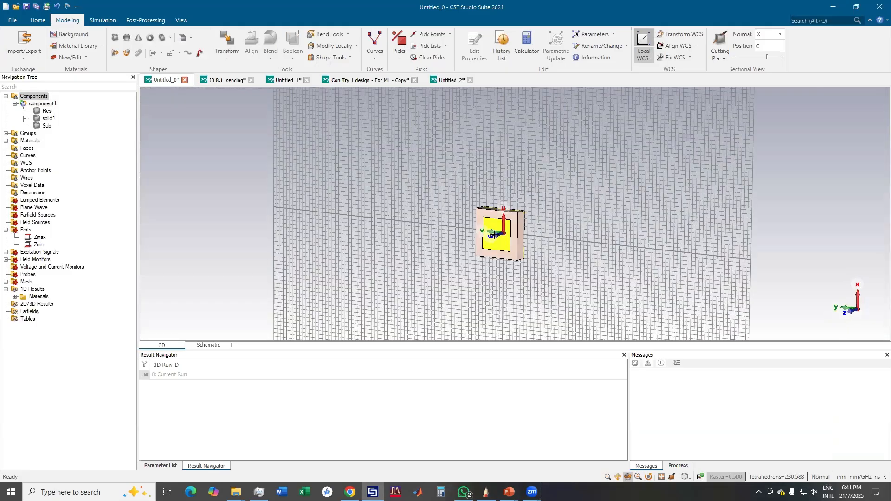
scroll(496, 234, up, 3)
drag(520, 277, 557, 290)
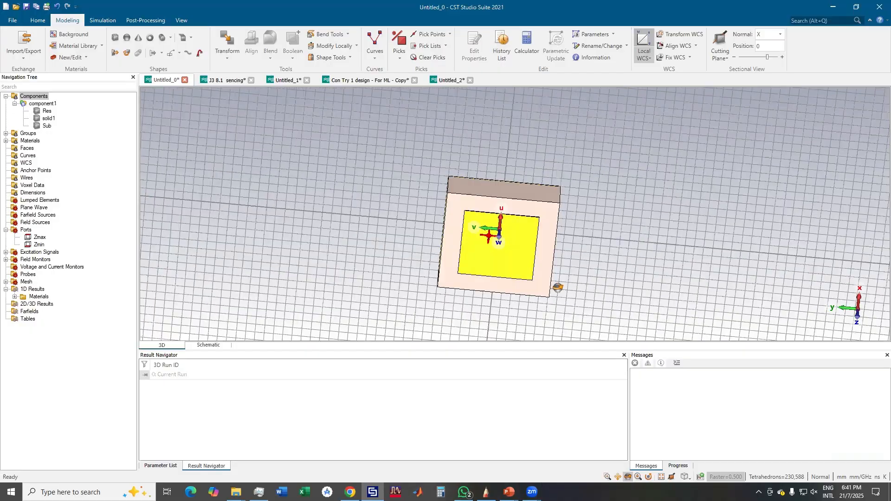
drag(298, 227, 220, 204)
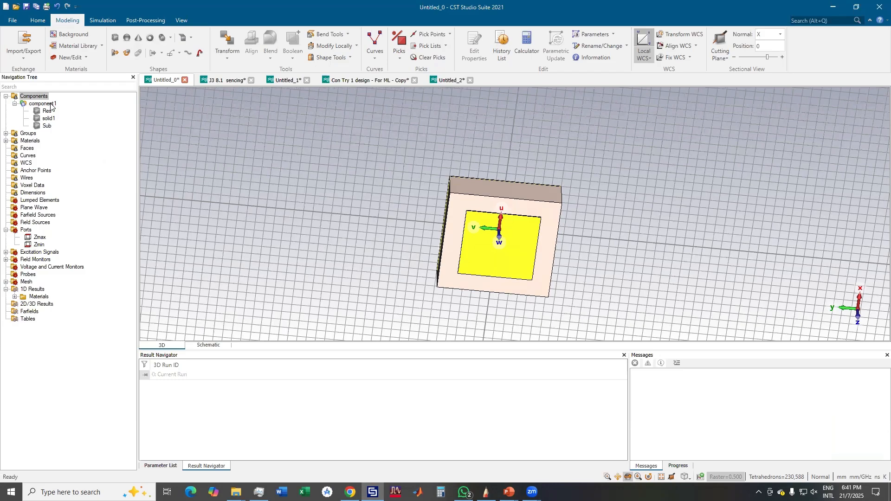
Step: Start a Cylindrical Bend on component1 and preview it as one-sided with a radius of 10
click(44, 103)
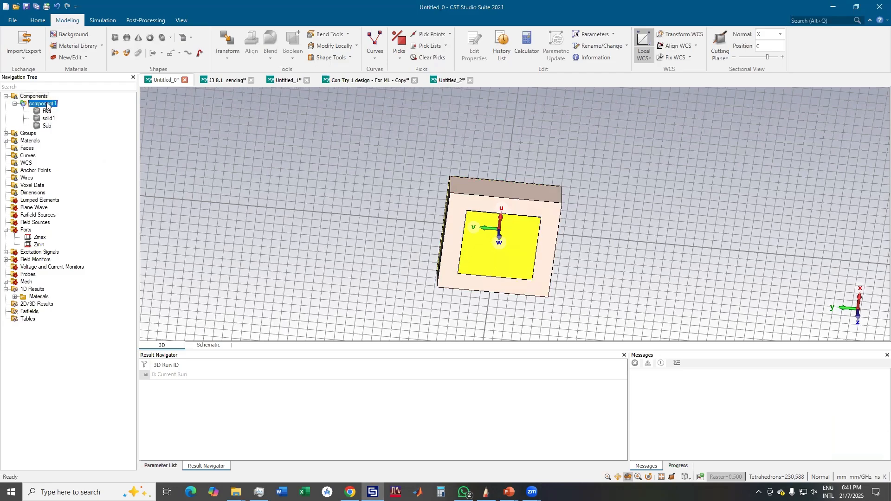
click(348, 34)
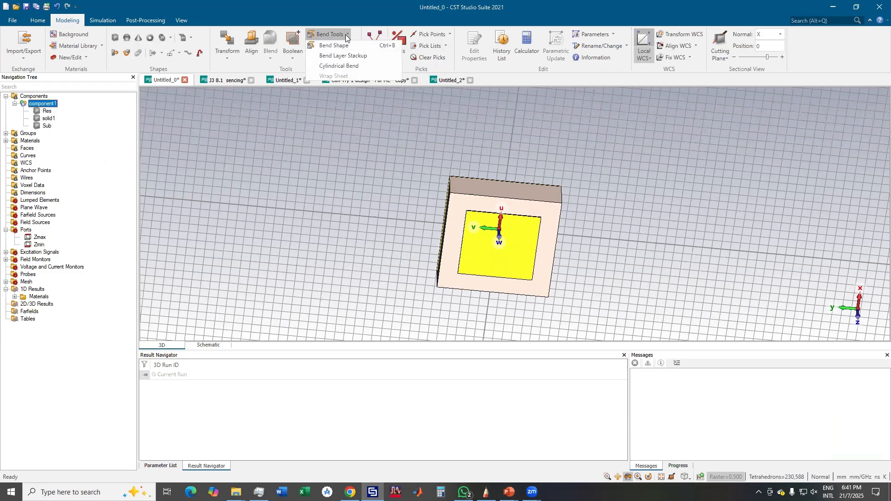
click(339, 66)
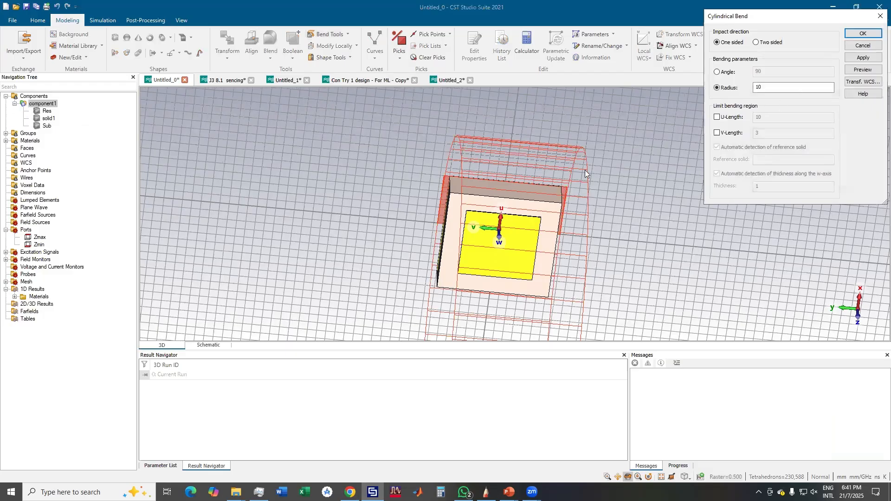
drag(585, 170, 647, 187)
scroll(597, 218, down, 3)
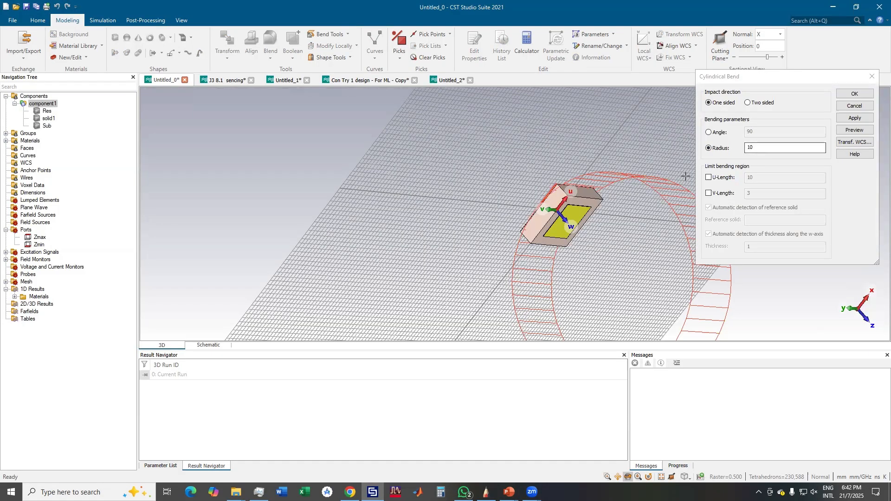
mouse_move(674, 269)
mouse_down()
mouse_move(694, 273)
mouse_move(683, 278)
mouse_up()
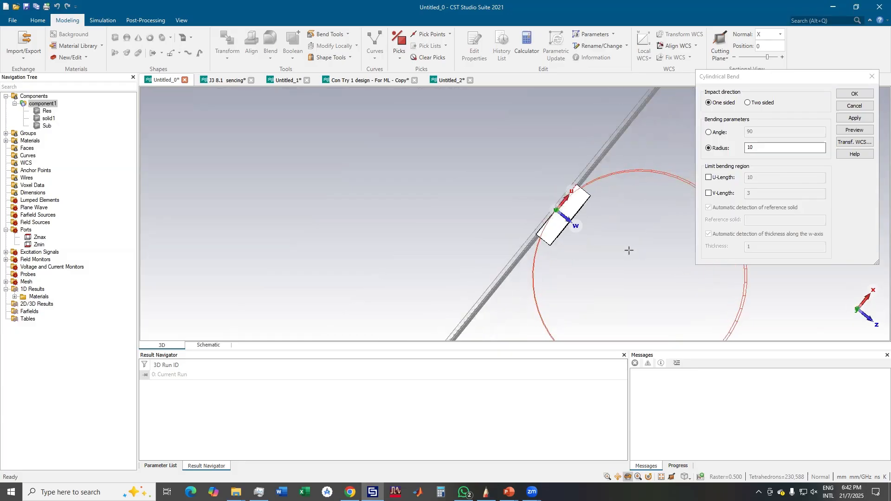
mouse_move(633, 266)
mouse_down()
mouse_move(562, 254)
mouse_move(595, 239)
mouse_move(662, 253)
mouse_move(667, 265)
mouse_move(649, 259)
mouse_up()
click(854, 130)
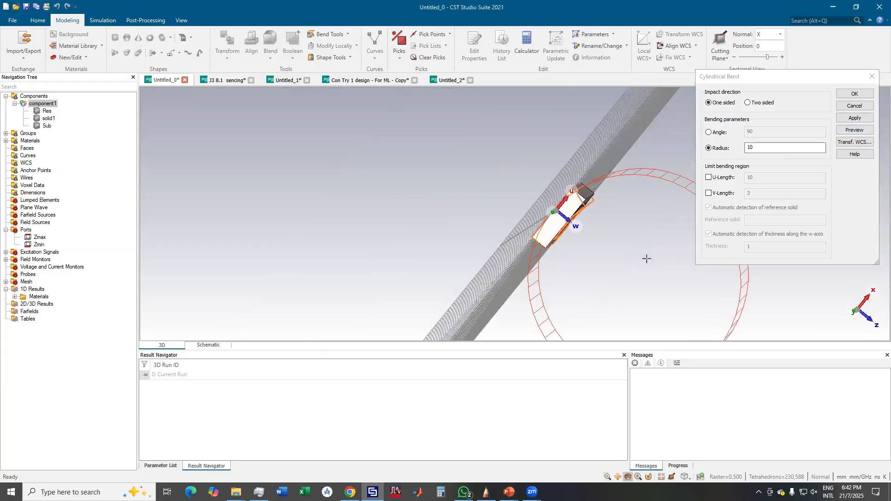
mouse_move(575, 211)
mouse_down()
mouse_move(585, 200)
mouse_move(575, 214)
mouse_move(584, 216)
mouse_up()
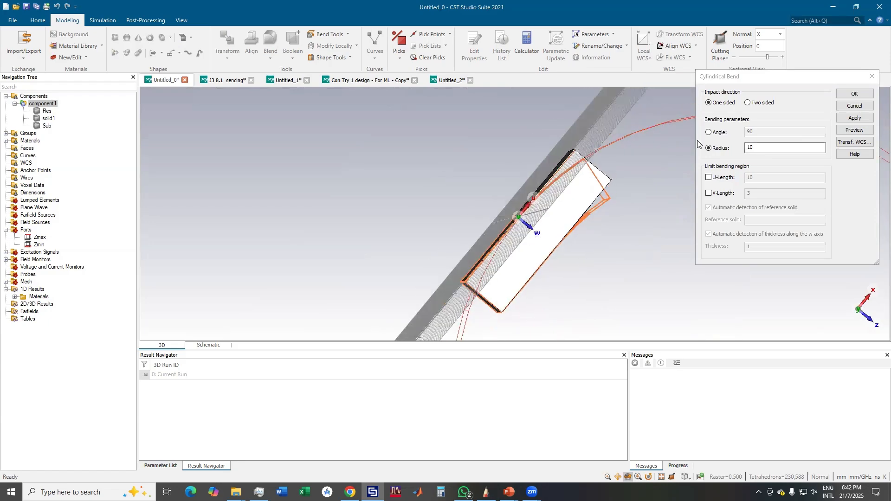
Step: Change the impact direction of the cylindrical bend to two-sided and preview the bent shape
click(748, 103)
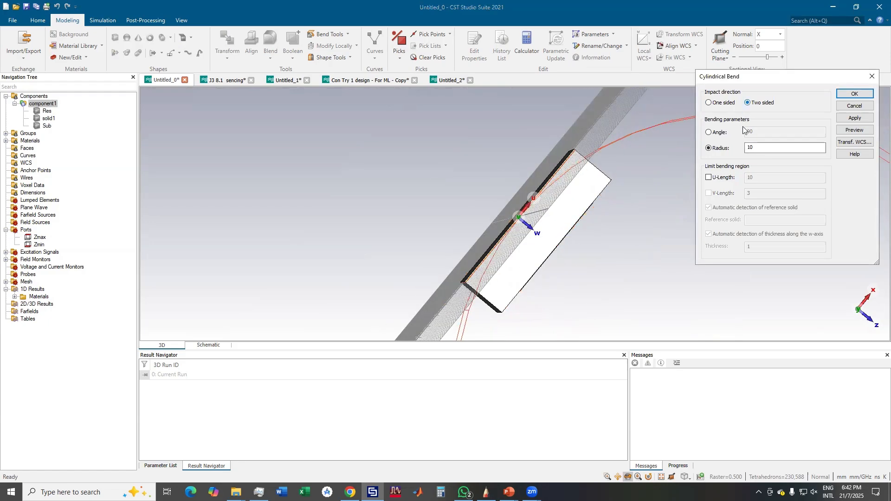
click(861, 130)
drag(598, 261, 618, 254)
Step: Set the bending radius to 50 and preview the two-sided bend up close
click(741, 151)
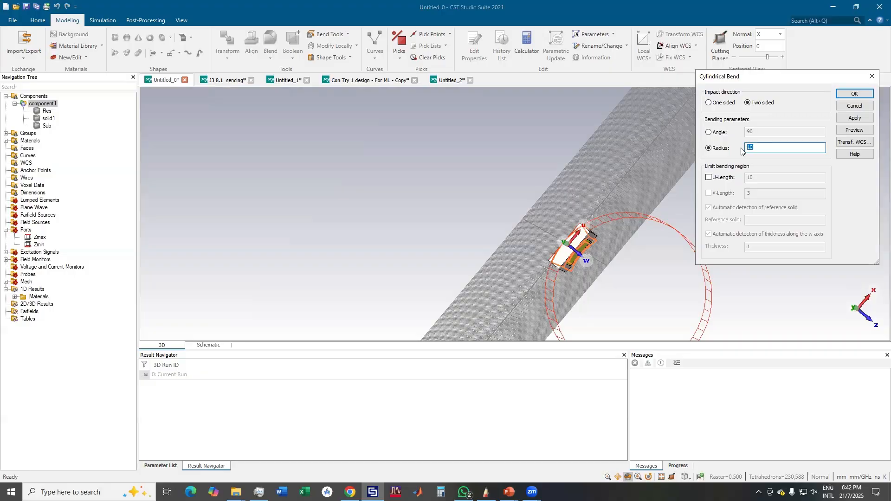
text(50)
click(854, 130)
drag(608, 269, 558, 243)
scroll(590, 251, up, 5)
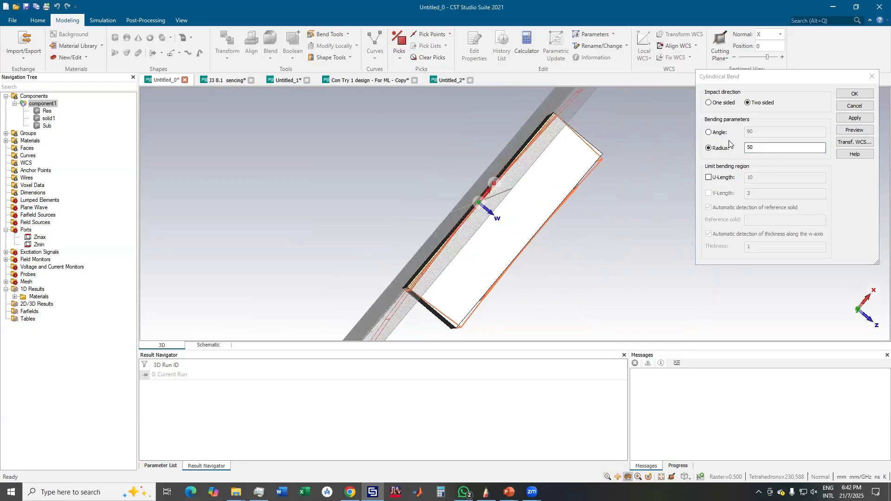
Step: Define the two-sided bend by angle instead of radius and preview it at 90 degrees
click(710, 134)
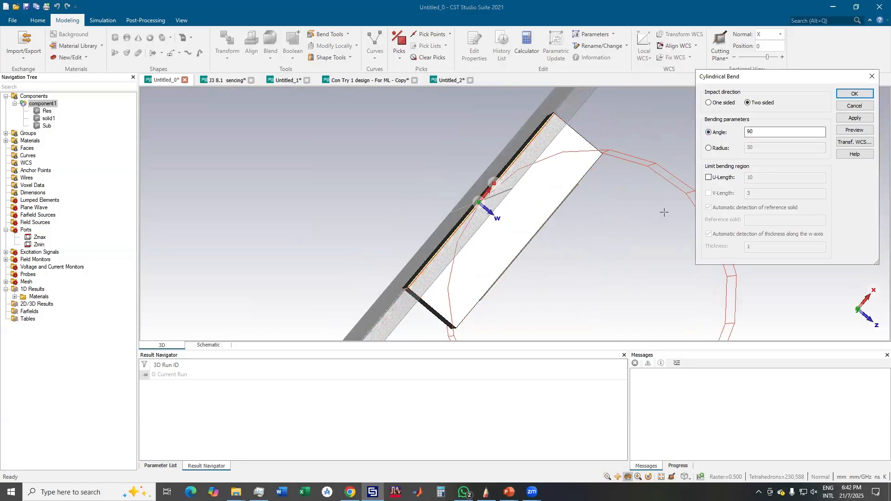
scroll(599, 257, down, 2)
drag(588, 244, 596, 281)
scroll(585, 249, down, 2)
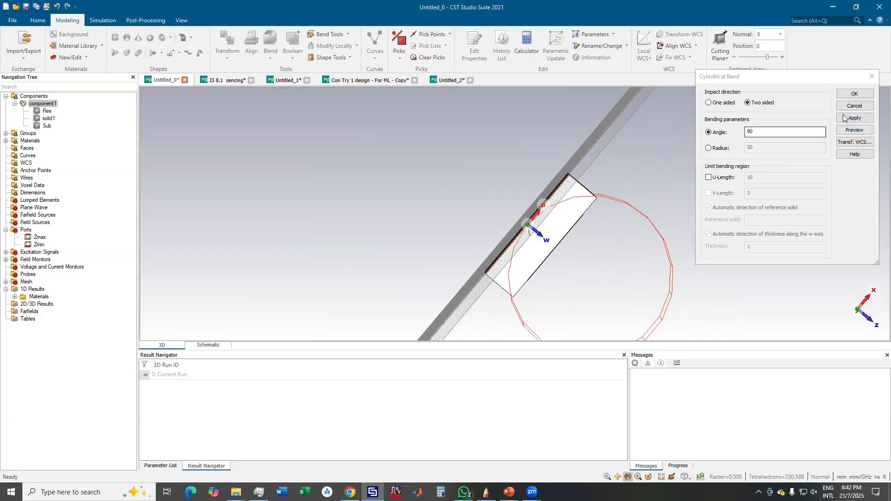
click(854, 130)
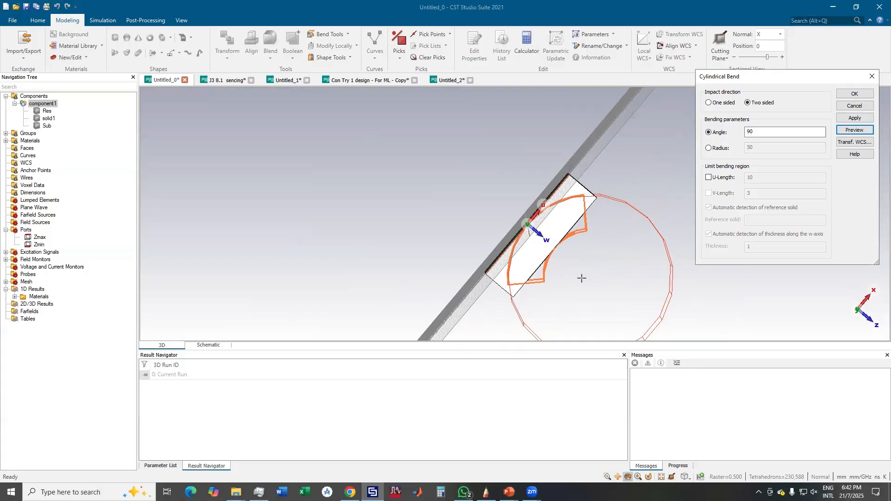
Step: Set the two-sided bend angle to 45 degrees and preview the bent shape
drag(754, 133, 750, 133)
text(45)
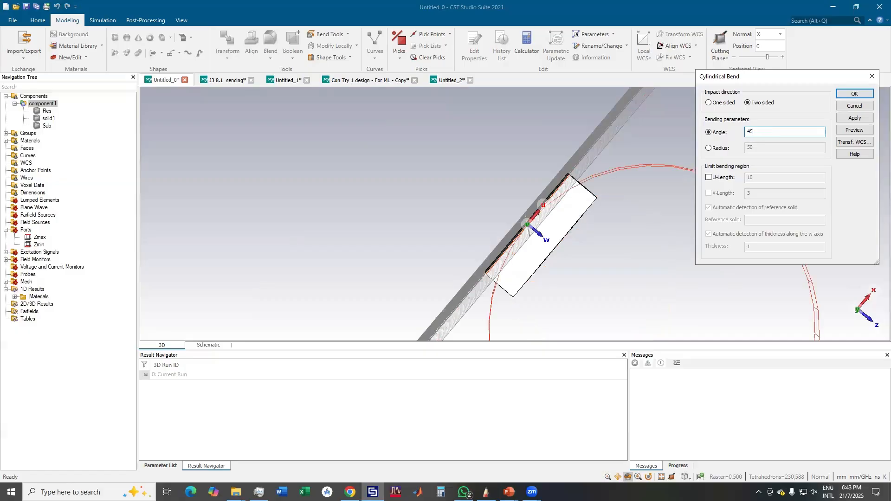
click(858, 130)
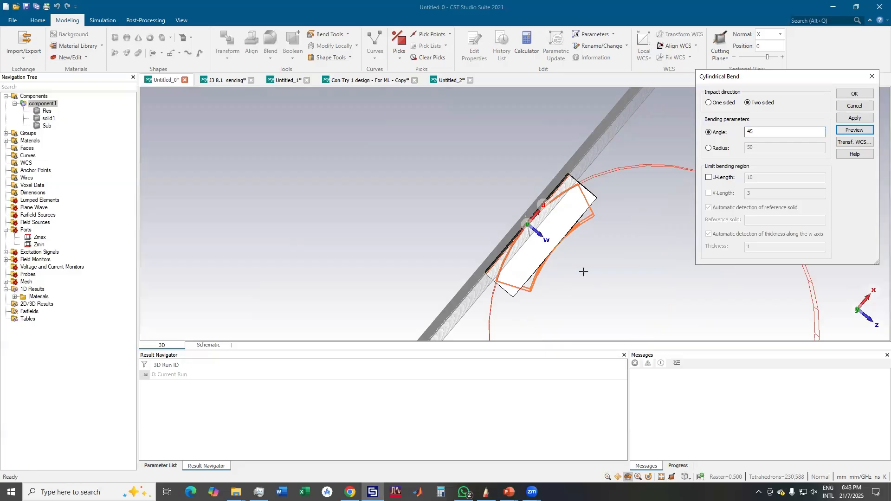
scroll(583, 270, down, 2)
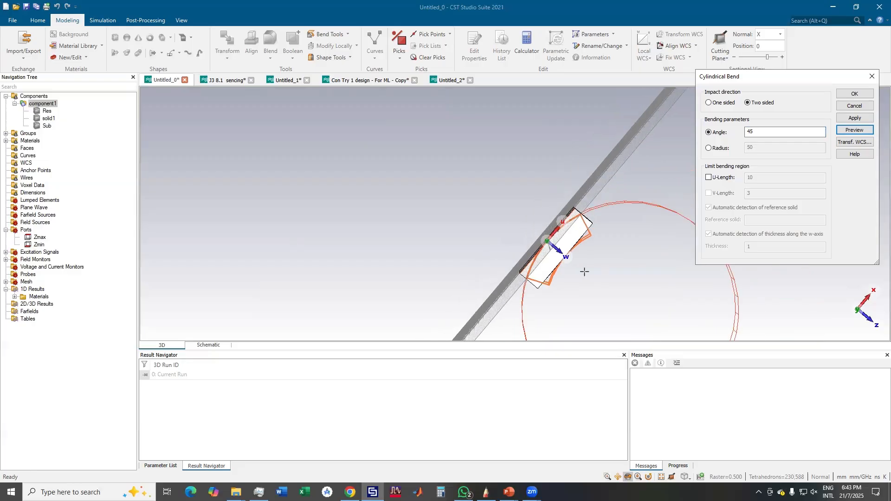
scroll(584, 272, up, 2)
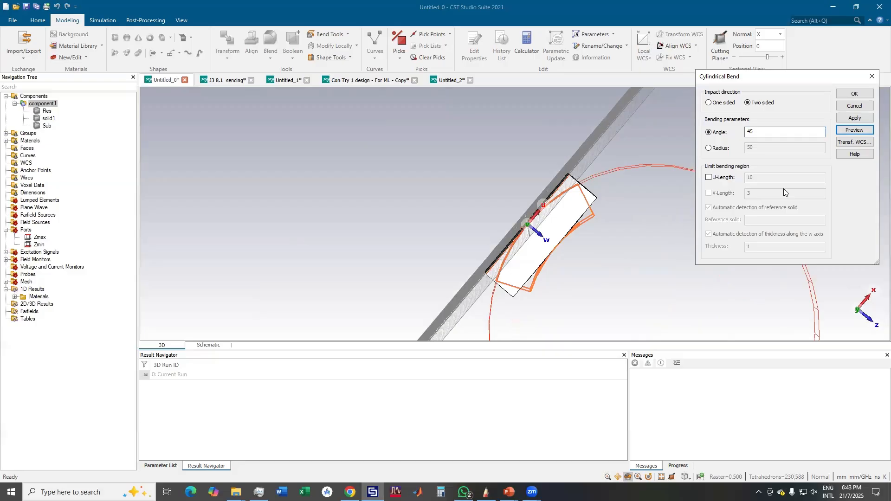
Step: Check the topic list in the PowerPoint slide show, and cancel the cylindrical bend back in CST Studio Suite
click(510, 492)
click(564, 471)
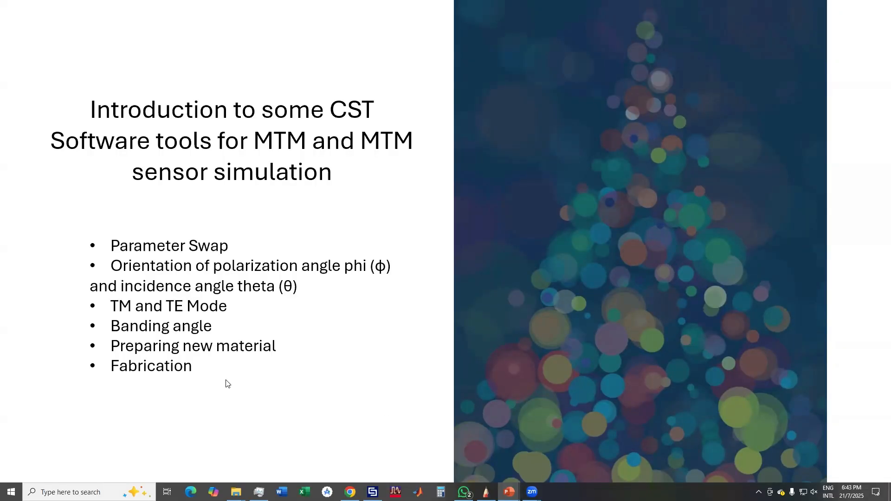
key(alt+Tab)
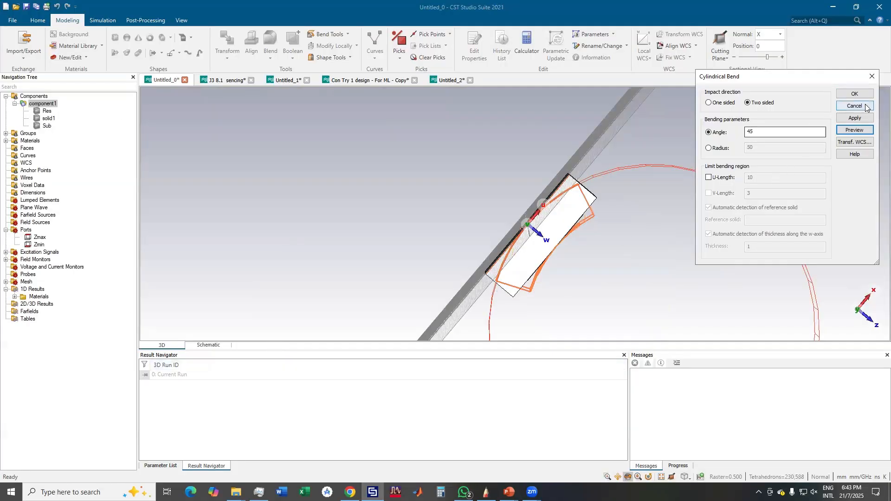
click(866, 105)
drag(640, 210, 520, 201)
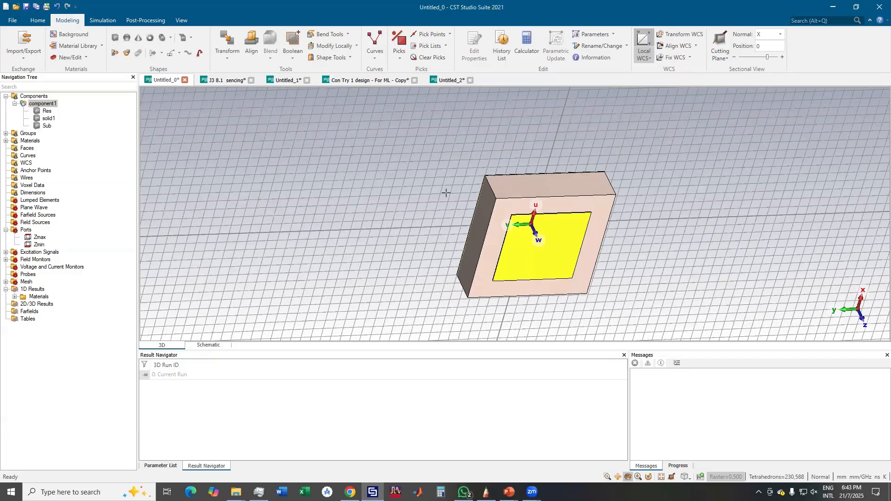
Step: Open the material properties of the Sub solid, and close them along with the dispersion plot
click(47, 126)
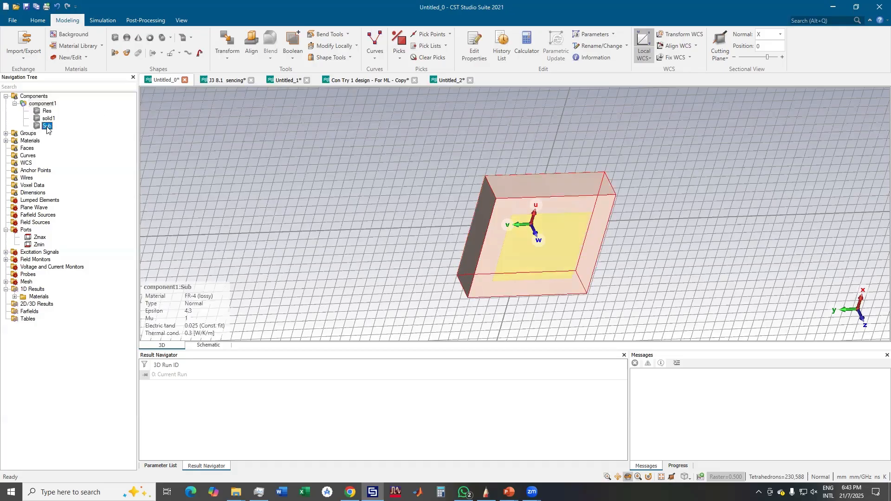
right_click(39, 128)
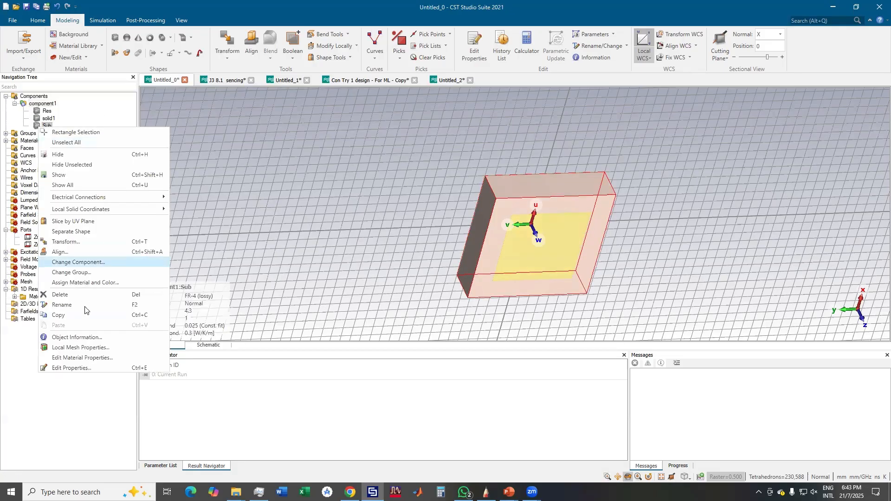
click(105, 358)
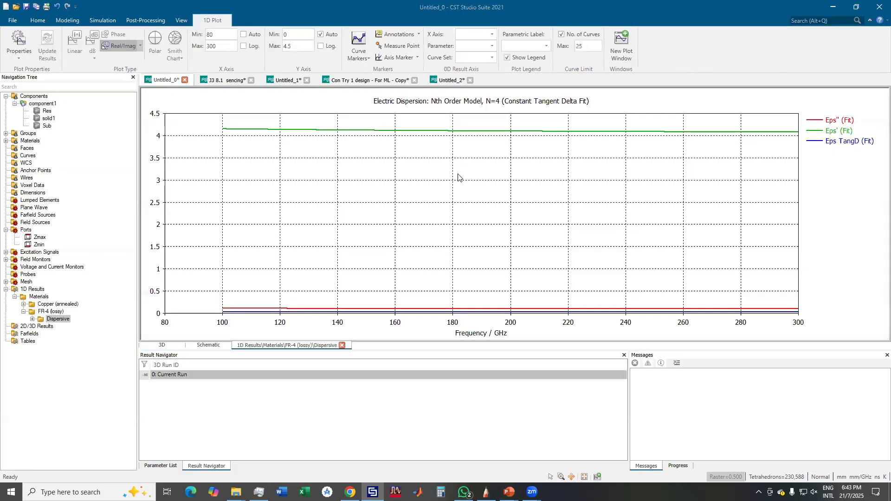
click(240, 94)
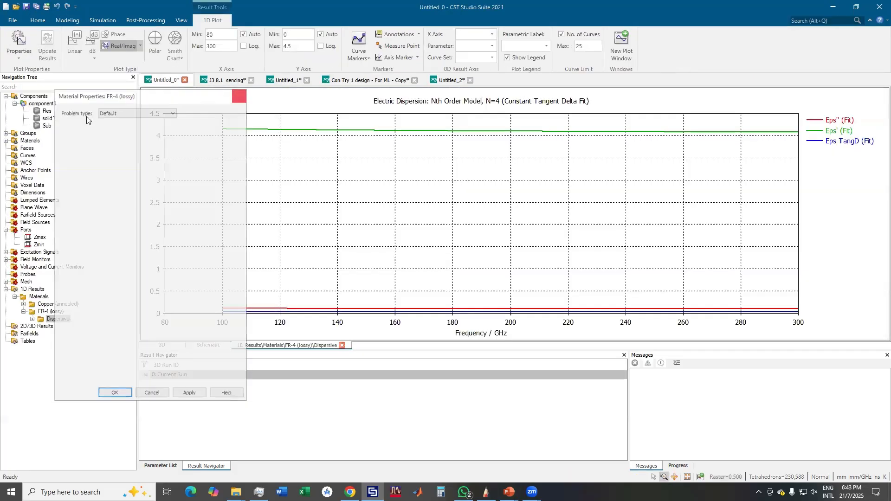
click(342, 346)
Step: Open the material assignment for the Sub solid and look at the materials offered in the material library
right_click(46, 126)
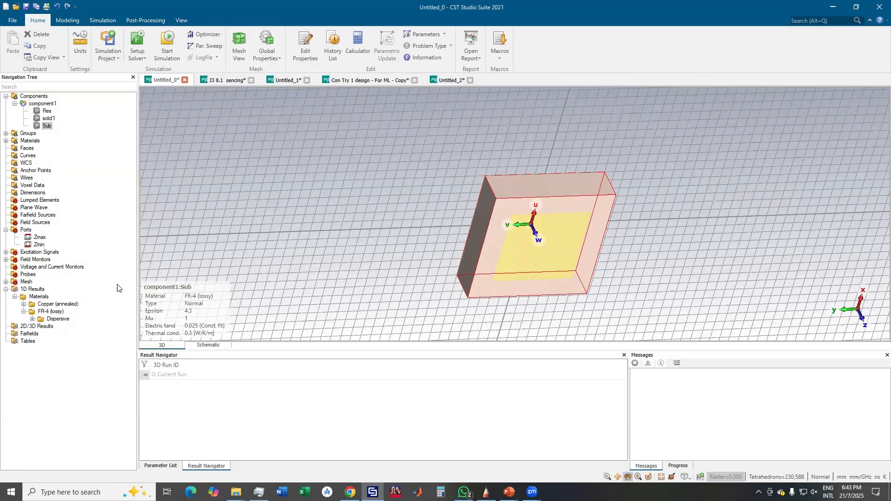
click(91, 282)
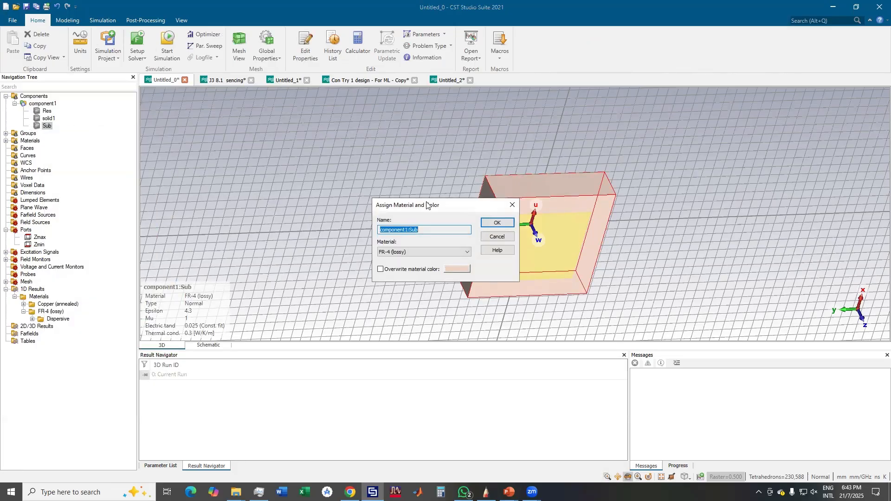
drag(428, 204, 317, 172)
click(322, 219)
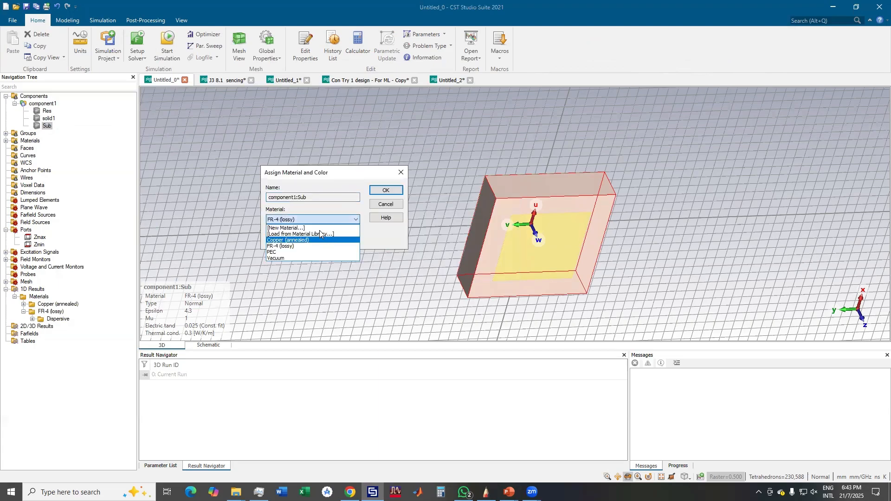
click(320, 234)
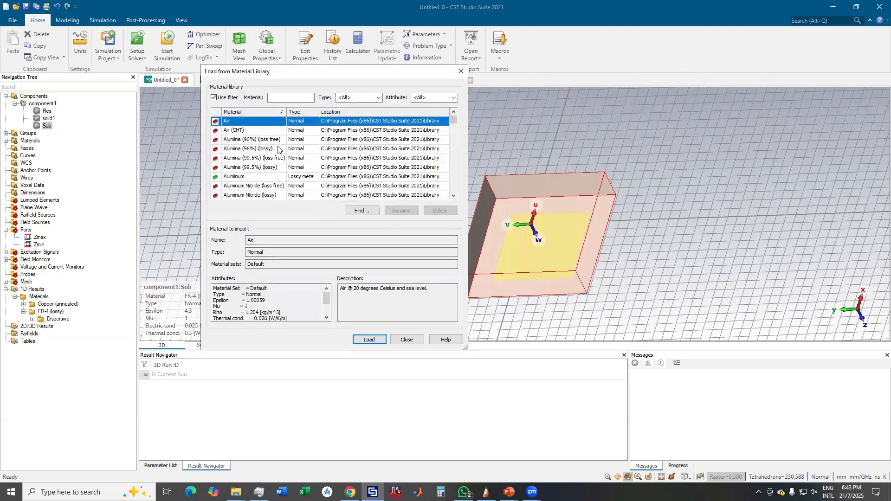
drag(355, 73, 645, 72)
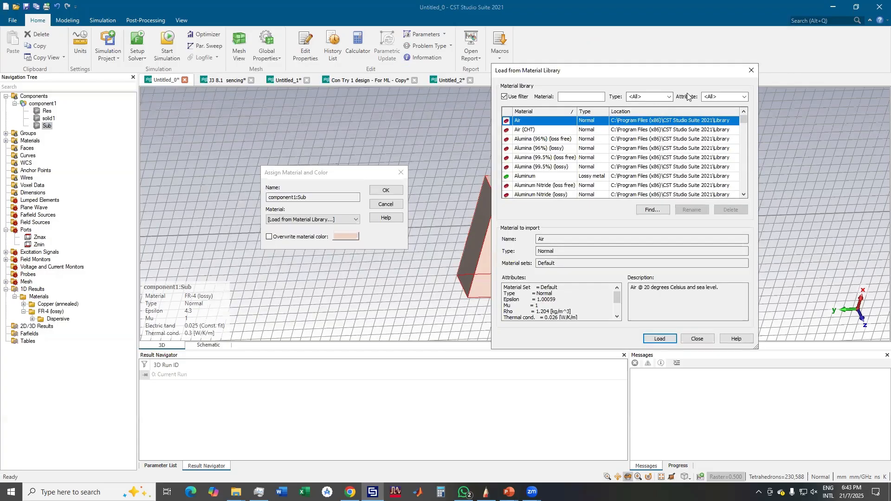
click(751, 70)
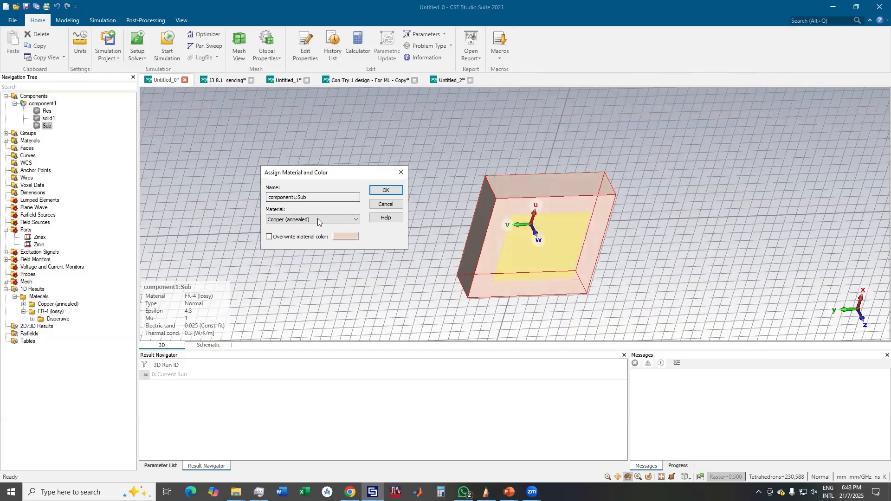
Step: Start a new material for the Sub solid and name it met
click(314, 219)
click(302, 228)
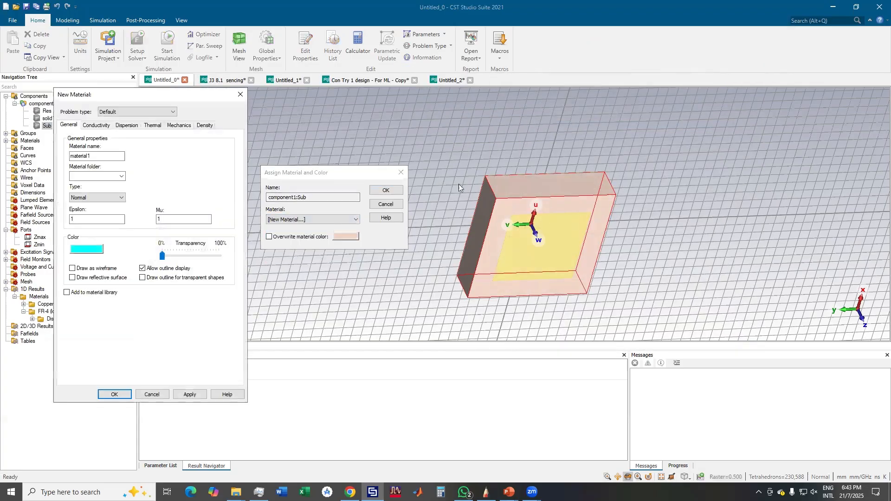
drag(191, 99, 717, 86)
drag(624, 144, 585, 148)
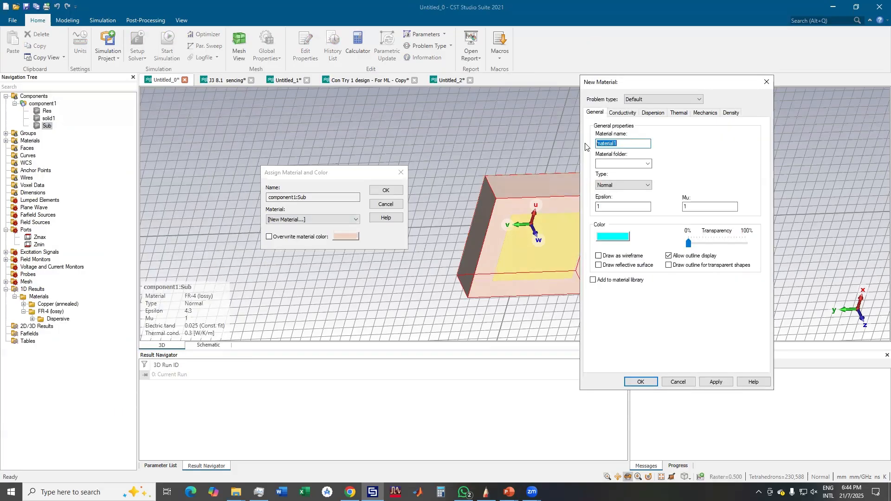
text(met)
Step: Examine the new material's epsilon and color settings and its conductivity, dispersion, thermal, mechanics and density properties
drag(623, 207, 566, 206)
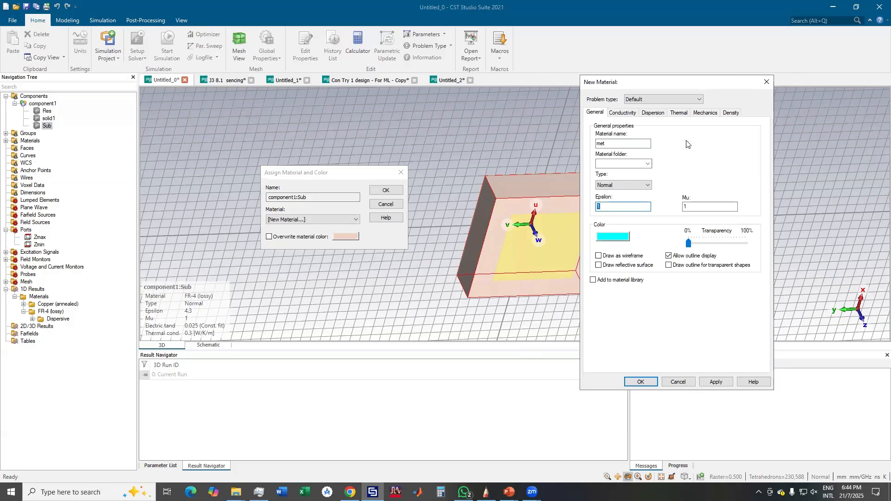
click(622, 113)
click(596, 113)
click(654, 113)
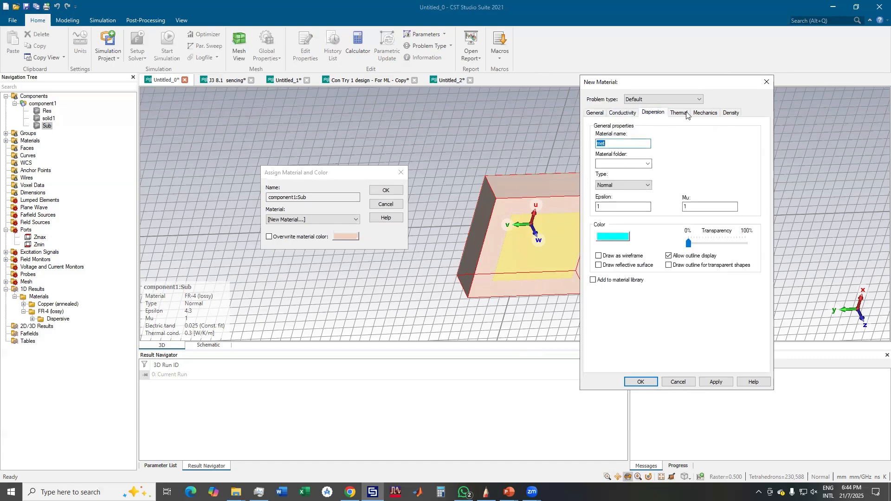
click(682, 113)
click(706, 113)
click(732, 113)
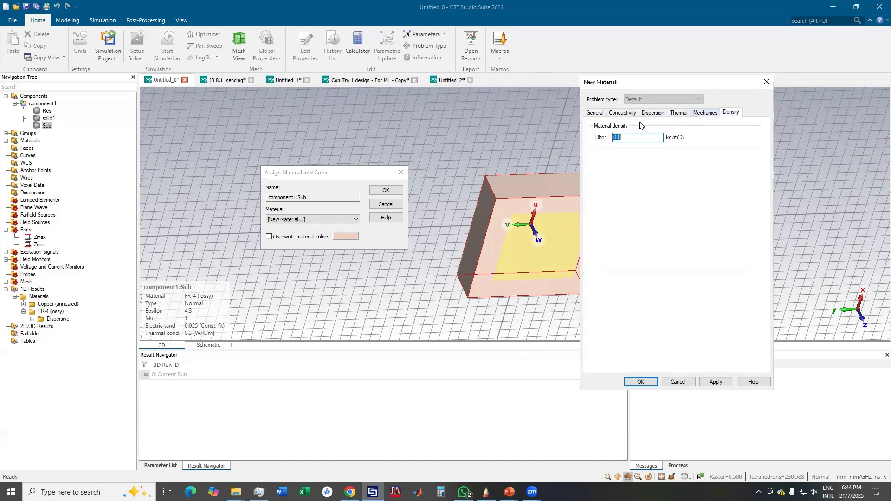
click(595, 112)
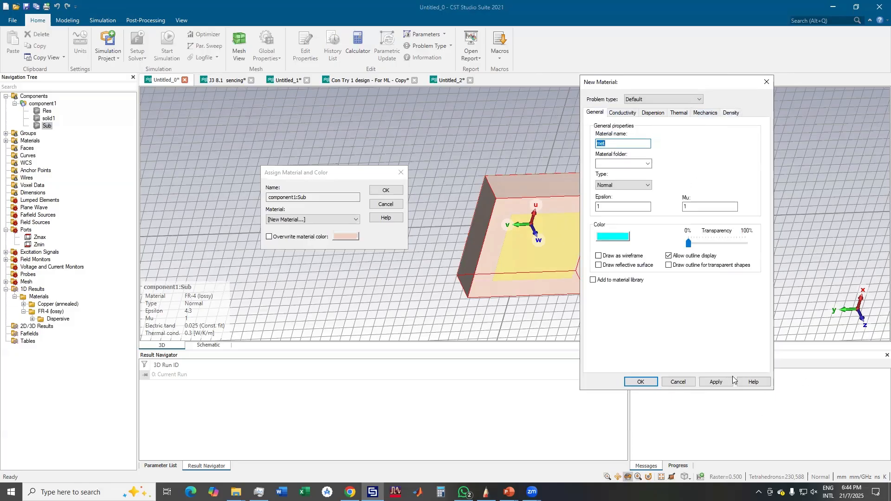
click(612, 238)
click(721, 164)
double_click(606, 209)
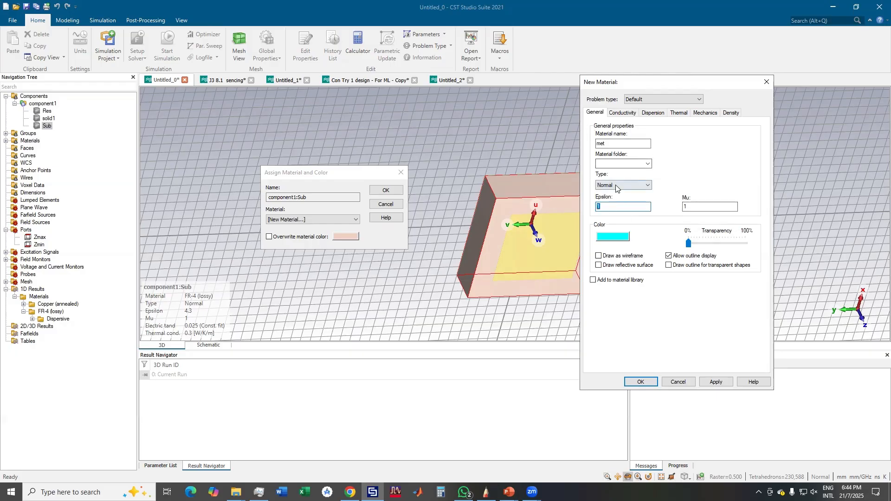
click(623, 113)
click(679, 113)
click(719, 114)
click(732, 114)
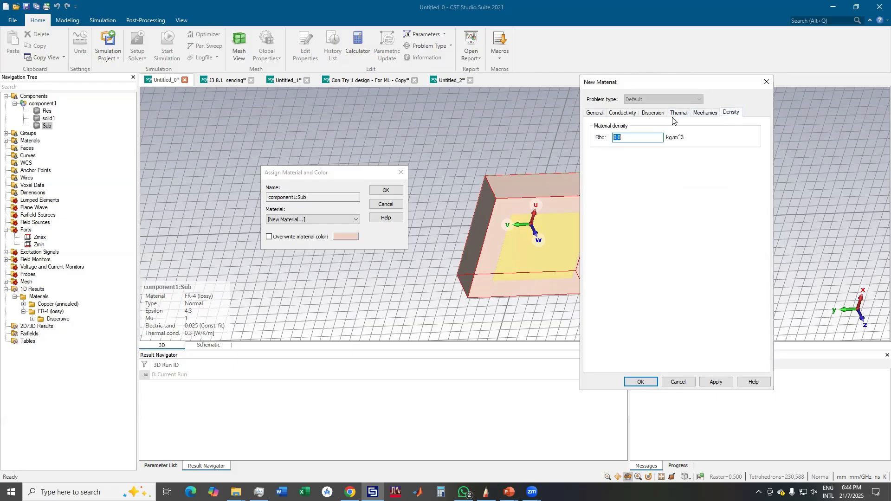
click(596, 113)
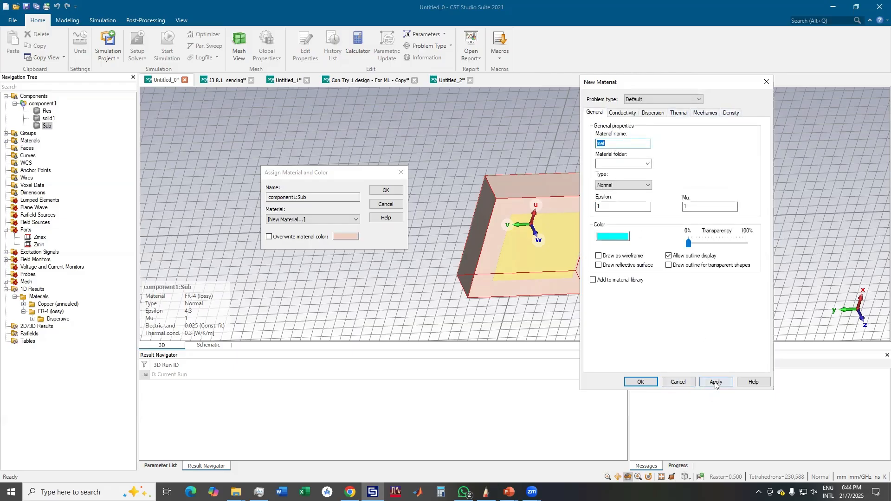
Step: Create the material met and assign it to the Sub solid, deleting current and parametric results but keeping the result cache
click(641, 381)
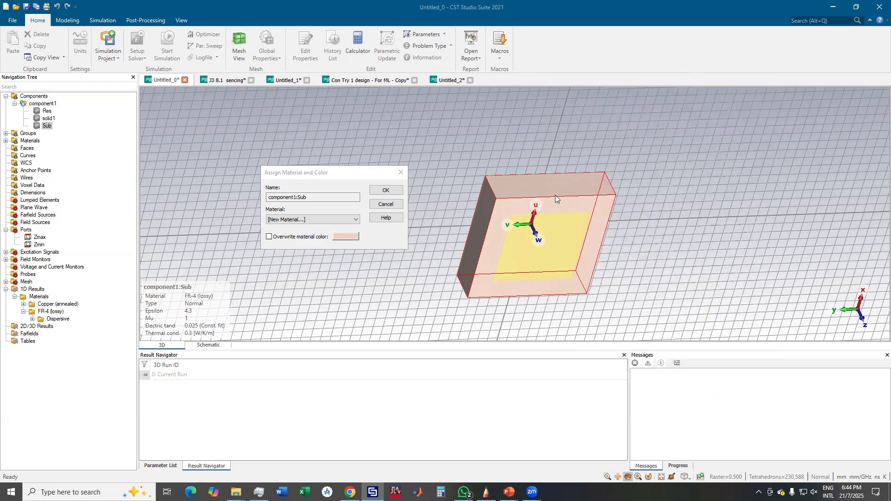
click(386, 190)
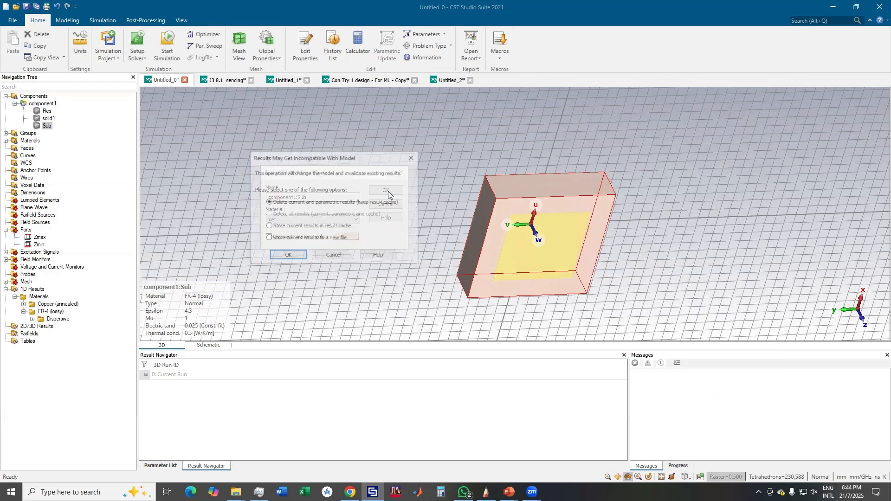
click(288, 256)
drag(469, 247, 559, 222)
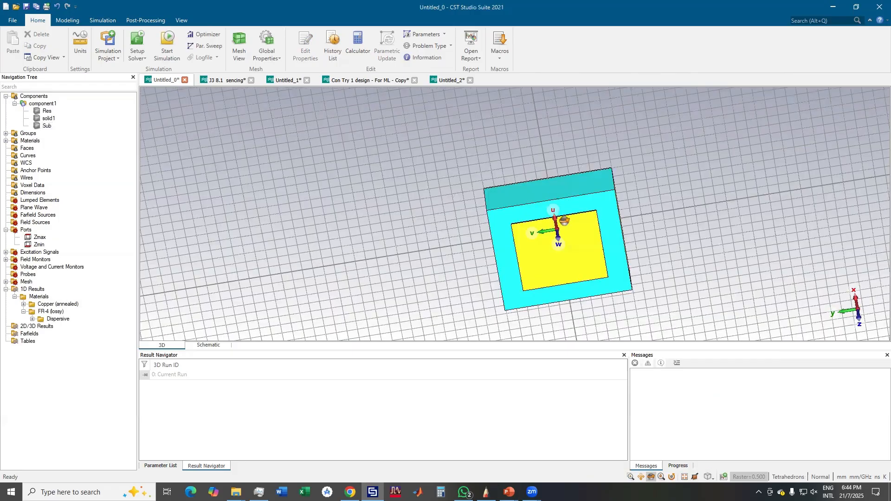
drag(355, 200, 366, 200)
click(46, 126)
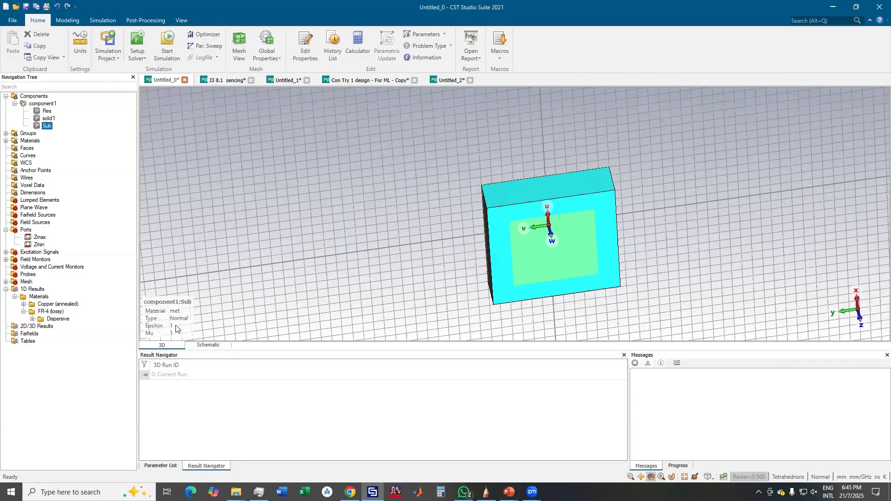
click(45, 96)
key(alt+Tab)
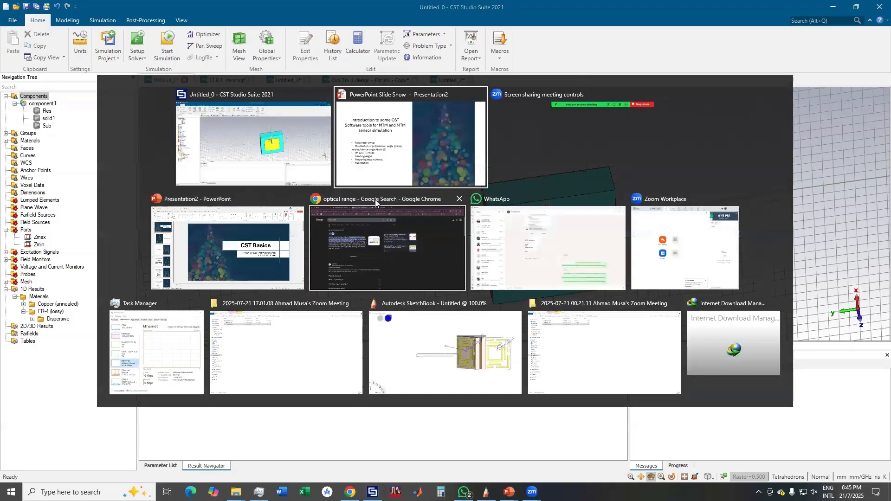
key(alt+Tab)
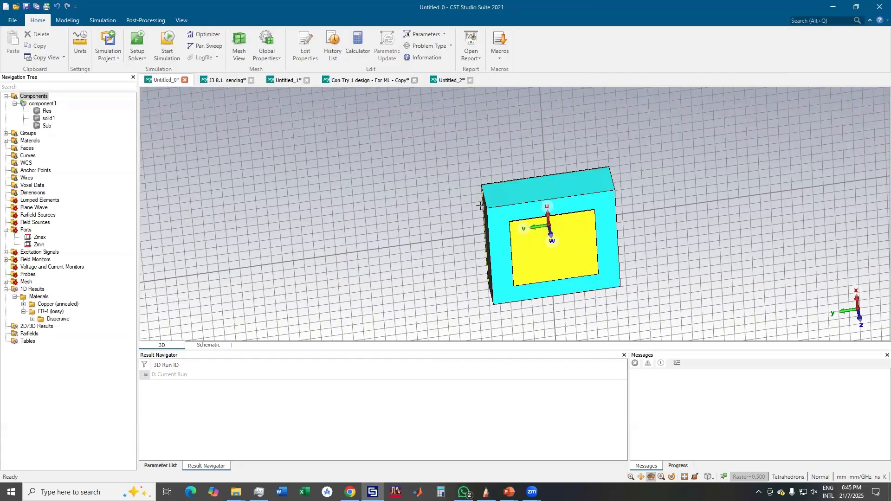
Step: Pick the front face of the yellow patch, look at the 2D CAD export formats, and clear the pick
drag(483, 209, 601, 222)
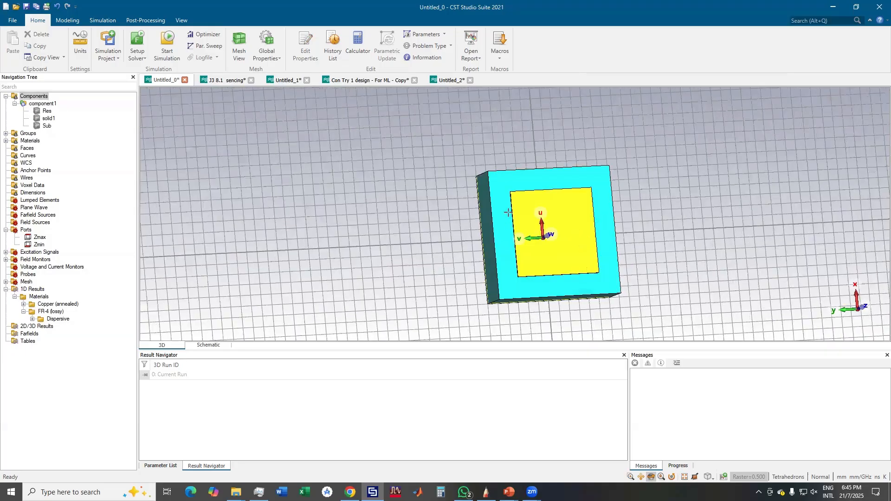
click(76, 23)
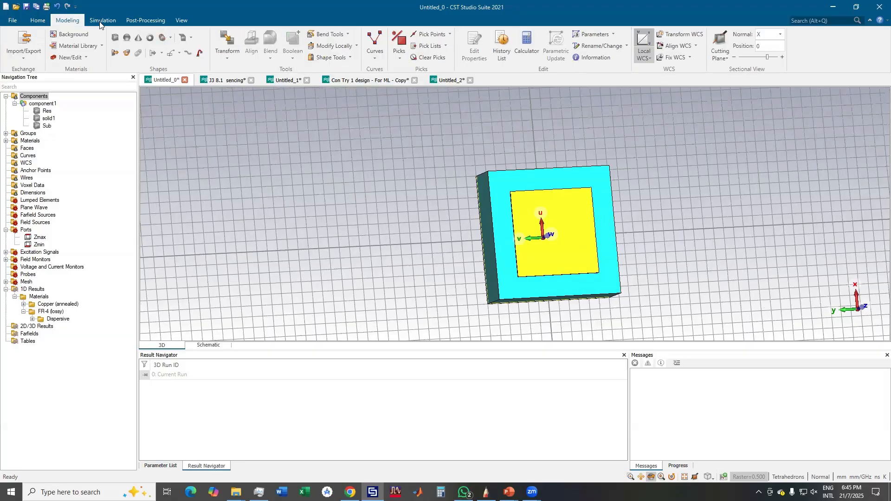
click(400, 45)
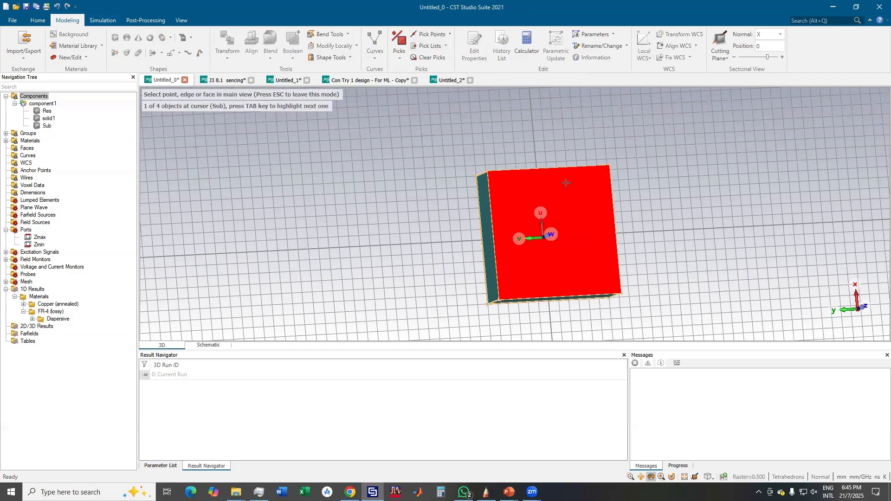
click(567, 212)
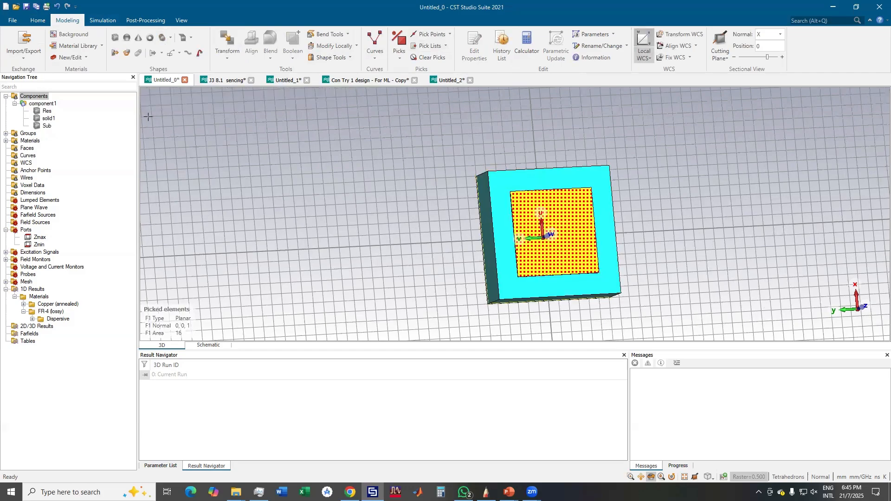
click(24, 60)
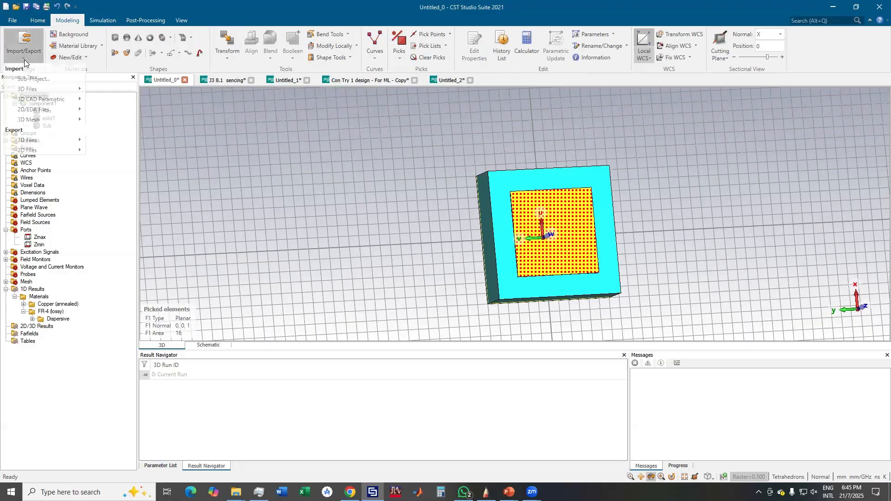
mouse_move(67, 153)
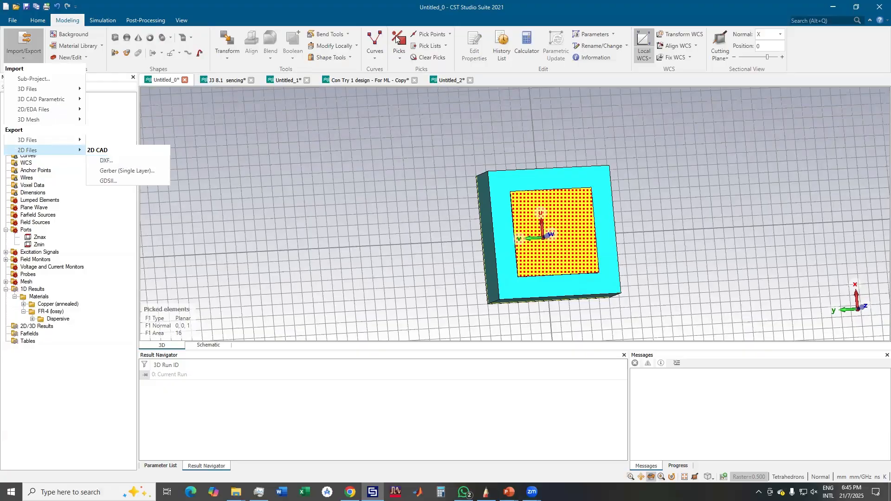
click(435, 61)
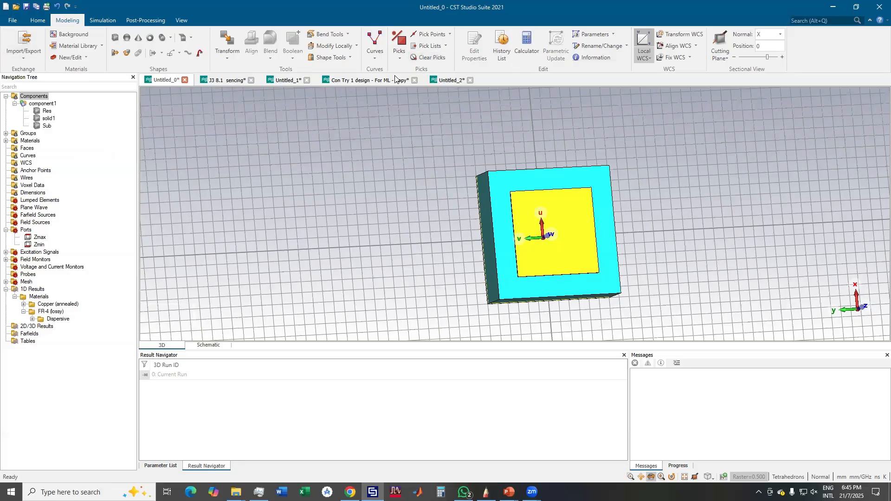
click(23, 44)
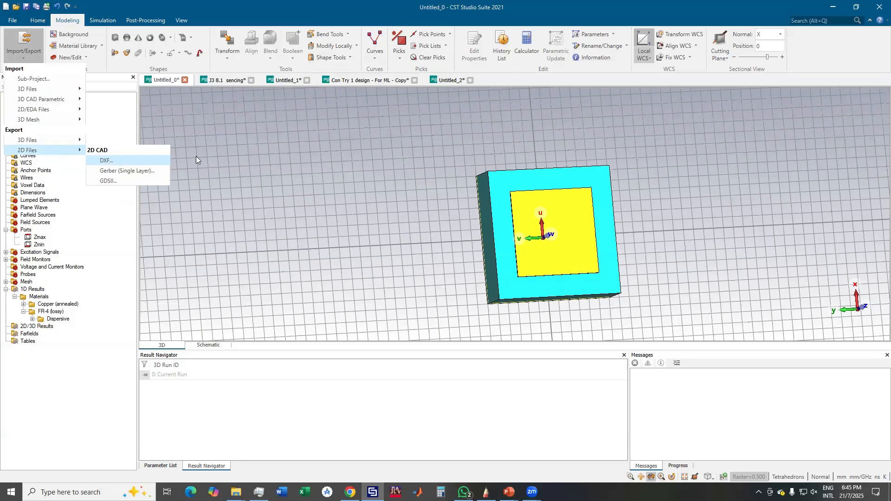
click(358, 116)
Step: Pick the substrate's front face, preview its 2D DXF export from several angles, and cancel the export
click(401, 42)
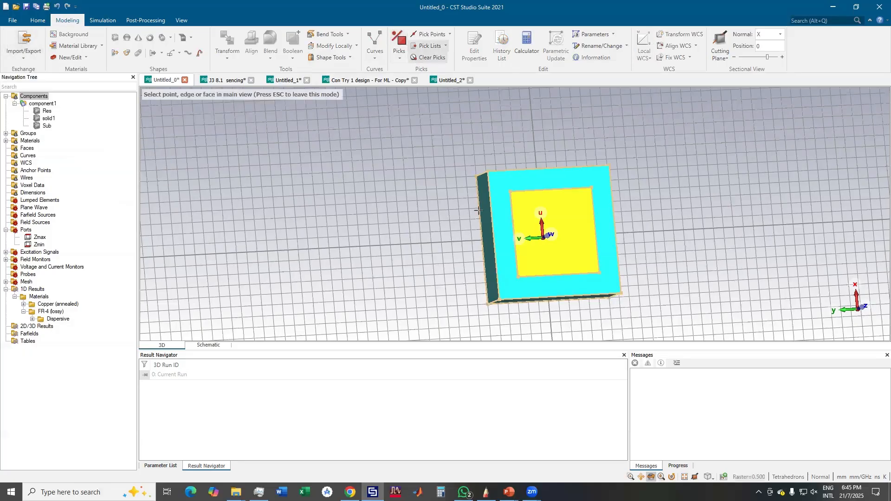
click(501, 205)
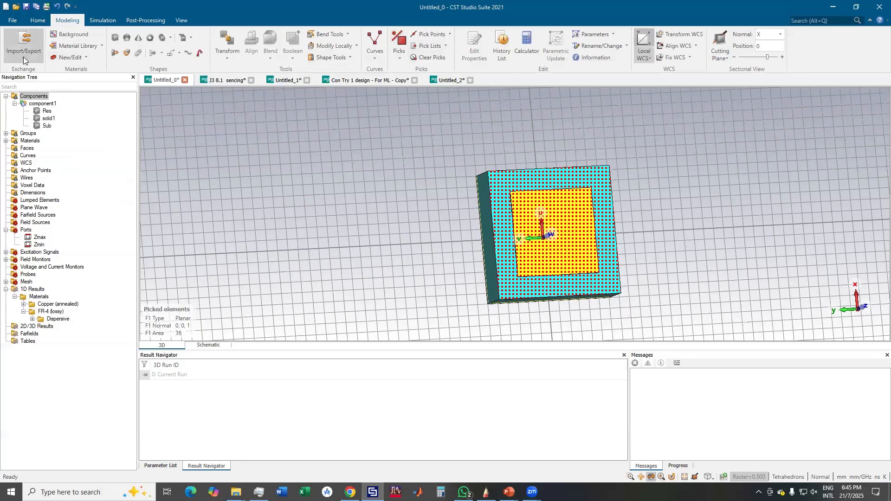
click(23, 51)
click(106, 160)
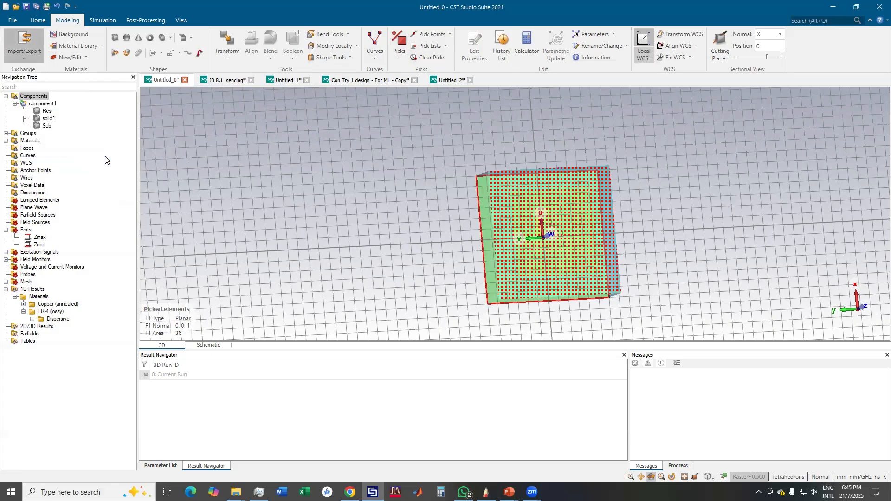
drag(523, 235, 515, 246)
drag(562, 266, 542, 244)
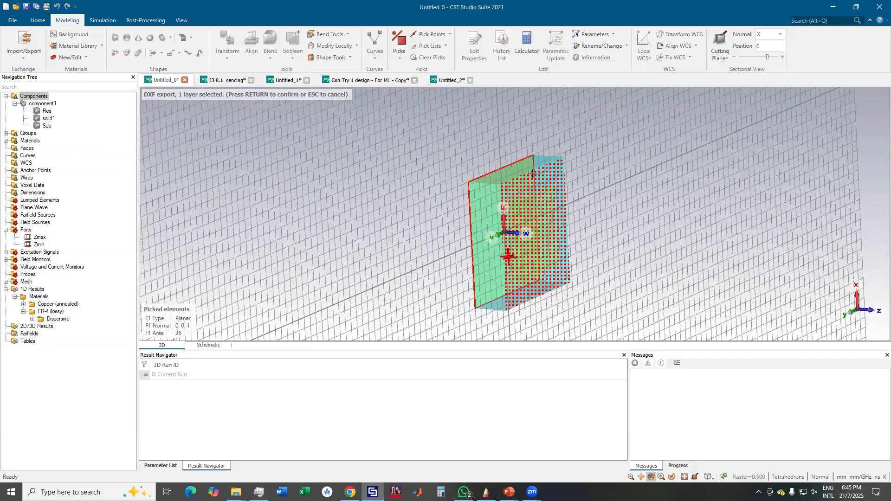
drag(532, 173, 541, 244)
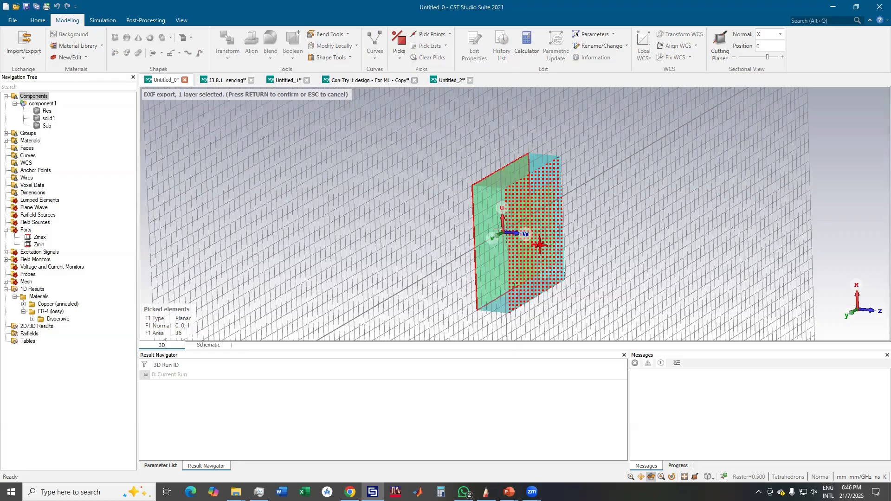
drag(495, 233, 464, 148)
key(Escape)
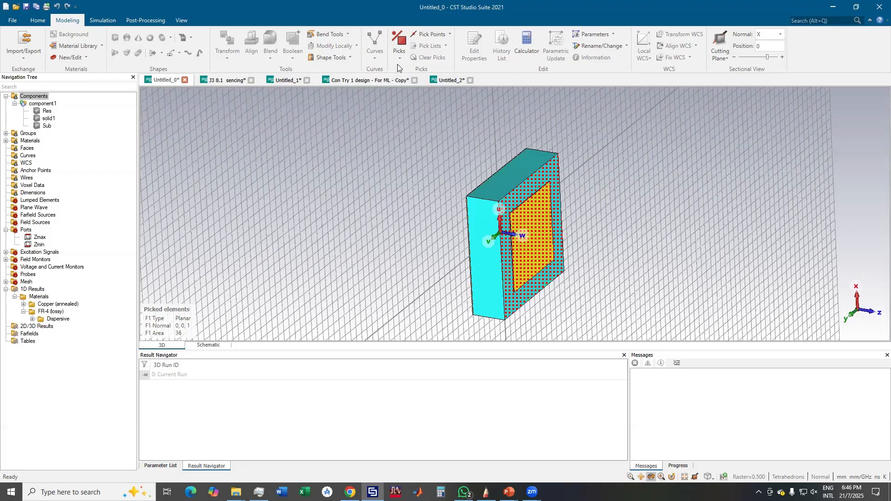
drag(550, 195, 476, 111)
Step: Pick the yellow patch's front face and align the local WCS with it
click(400, 40)
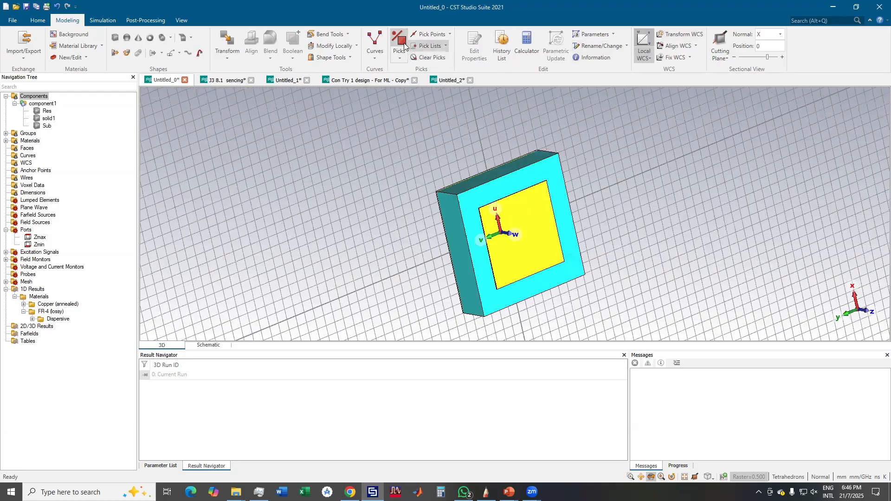
double_click(541, 199)
click(644, 40)
click(679, 45)
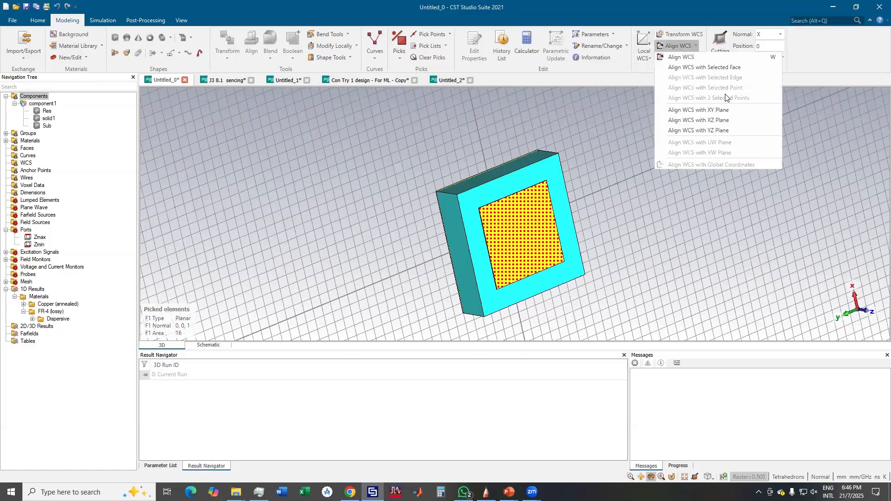
click(734, 68)
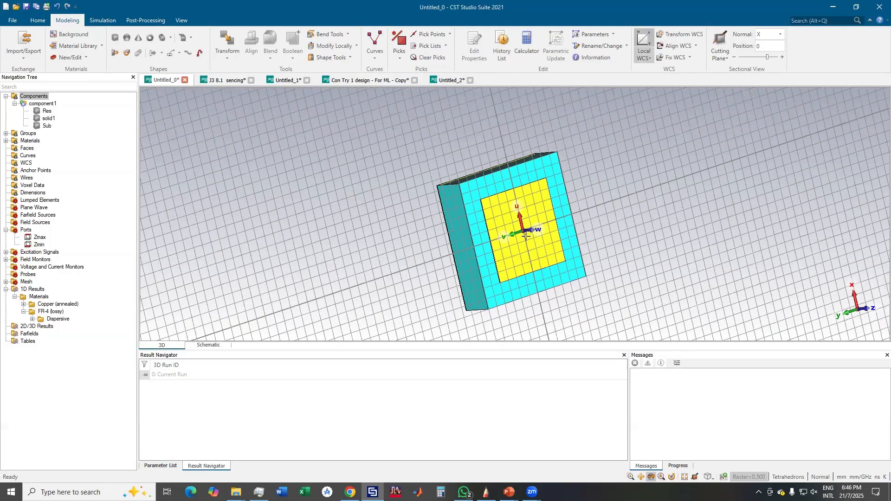
scroll(524, 229, up, 2)
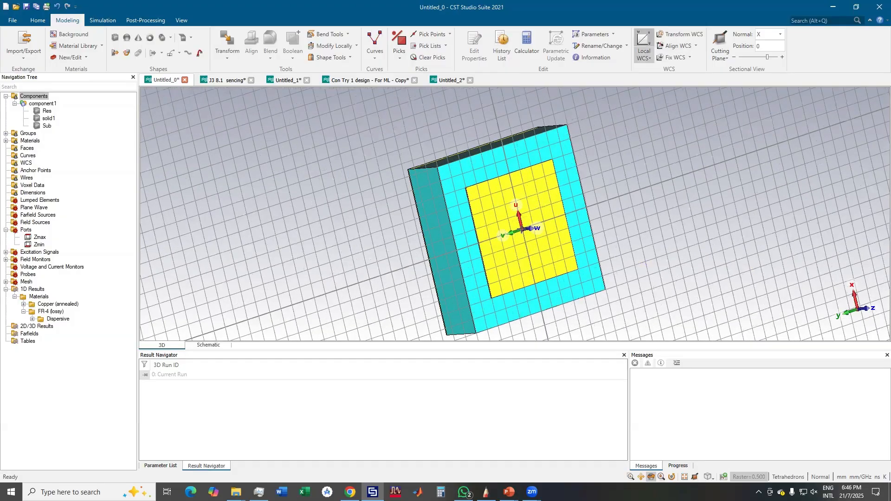
Step: Start a DXF export on the patch's plane, inspect the outlined layer, and cancel the export
click(24, 52)
mouse_move(48, 151)
click(112, 161)
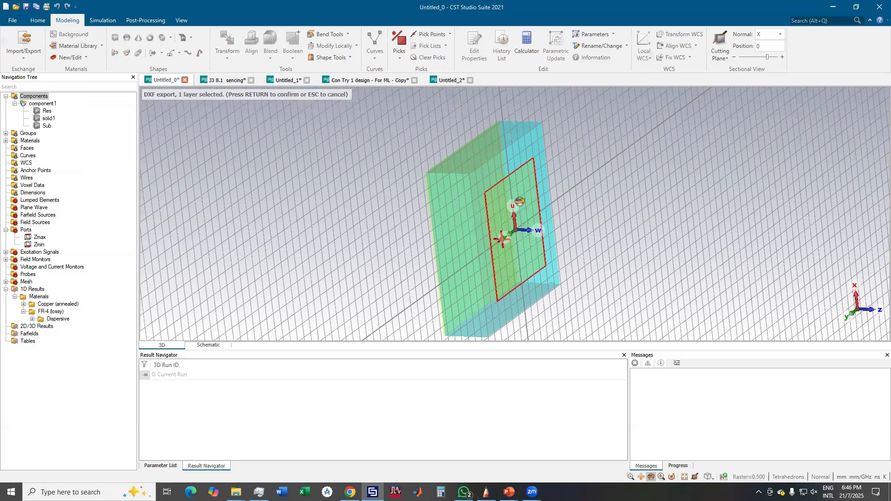
drag(524, 222, 506, 246)
mouse_move(465, 203)
mouse_down()
mouse_move(527, 220)
mouse_move(485, 214)
mouse_up()
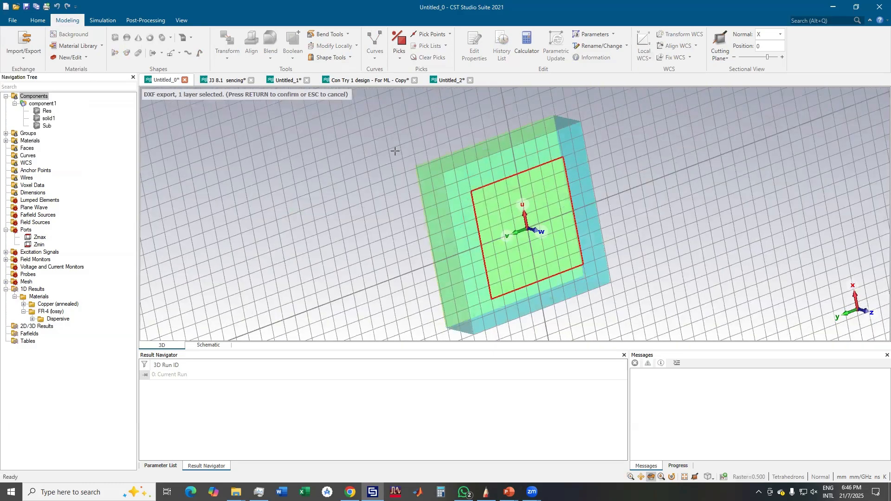
key(Escape)
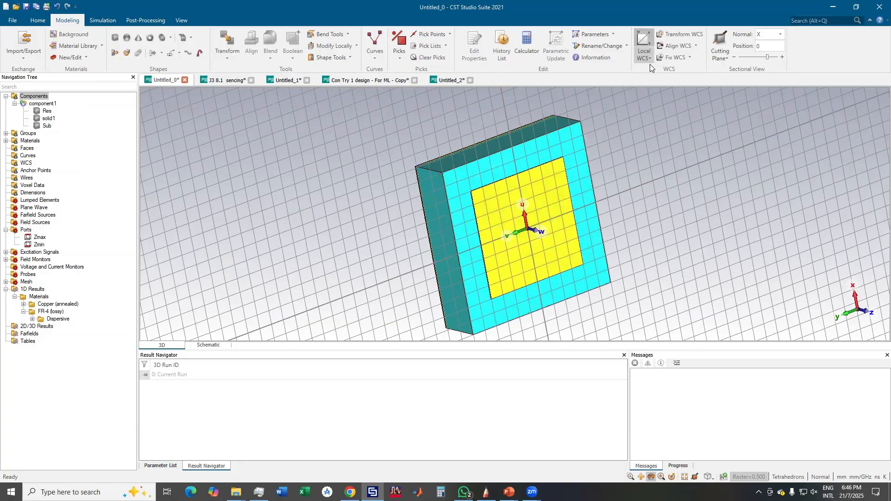
Step: Pick the substrate's front face, cancel a trial DXF export, and align the local WCS with the picked face
click(402, 46)
click(592, 232)
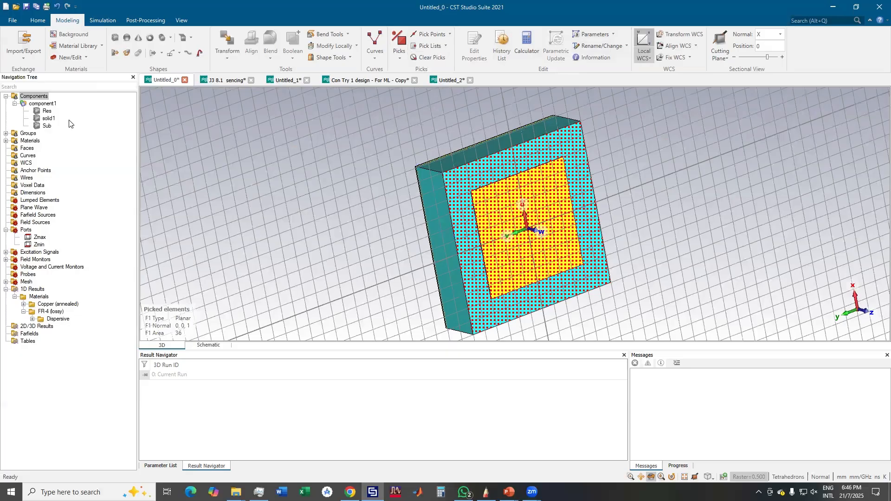
click(23, 59)
mouse_move(67, 150)
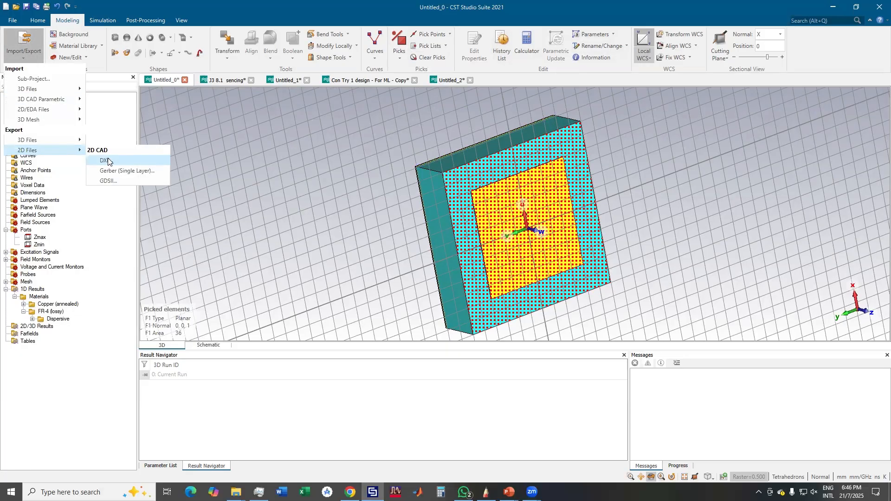
click(108, 161)
drag(528, 221, 140, 133)
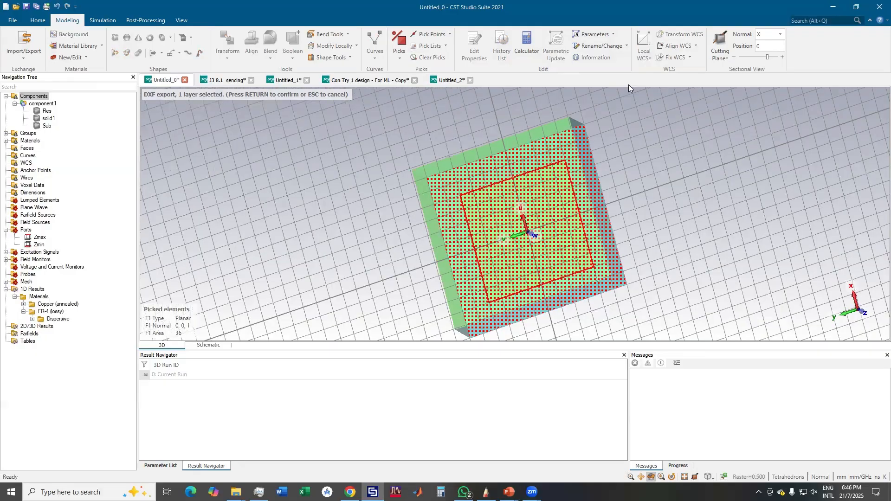
key(Escape)
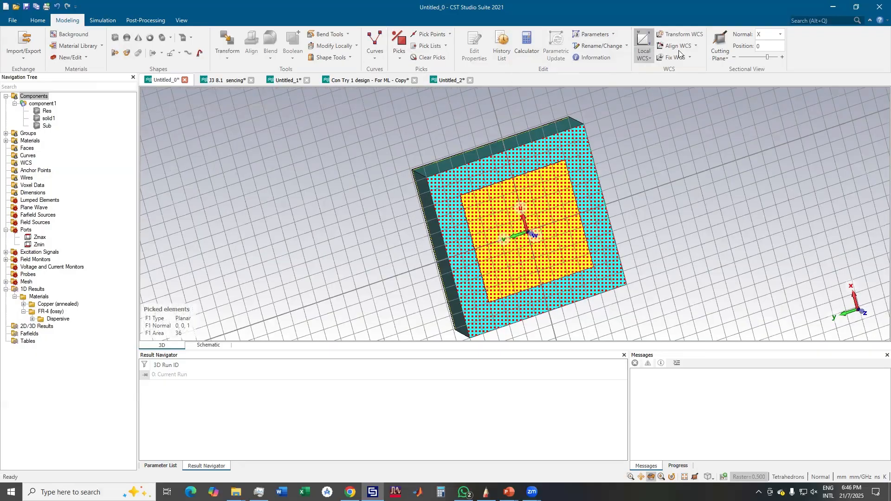
click(697, 46)
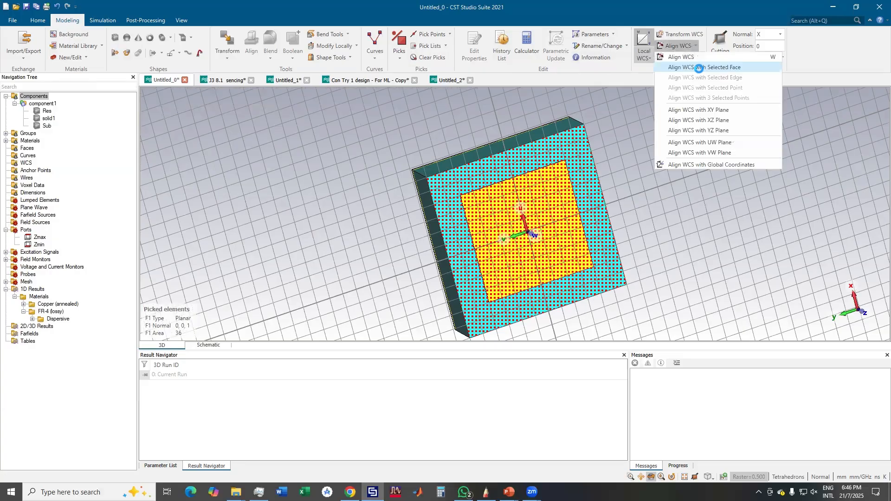
click(699, 66)
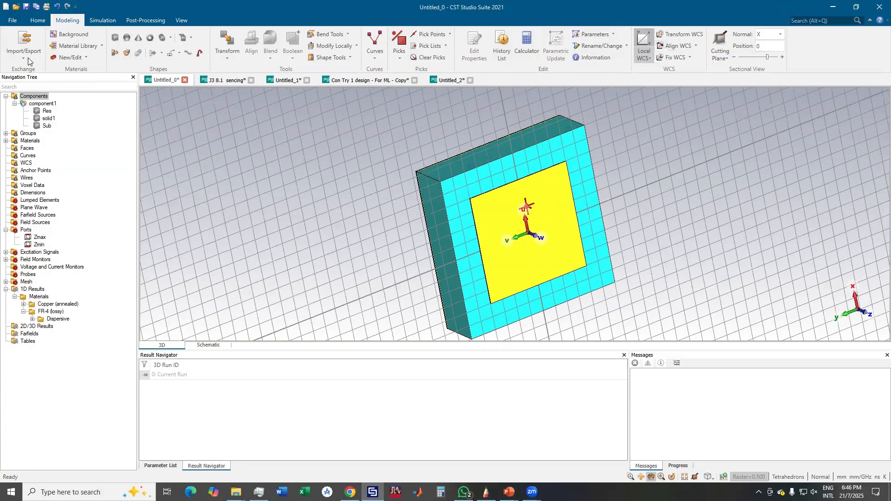
Step: Start a 2D DXF export on the aligned plane and inspect the substrate and patch outlines
click(28, 58)
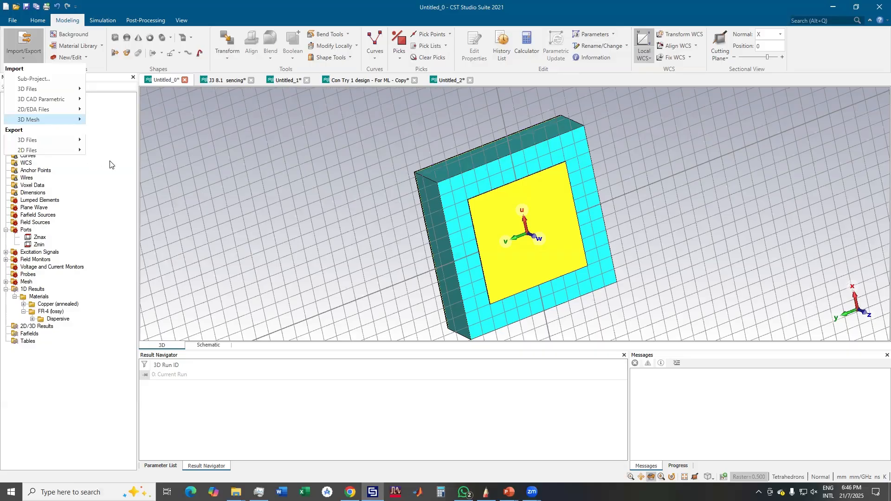
click(112, 165)
drag(486, 211, 418, 195)
drag(499, 206, 589, 209)
drag(556, 242, 500, 242)
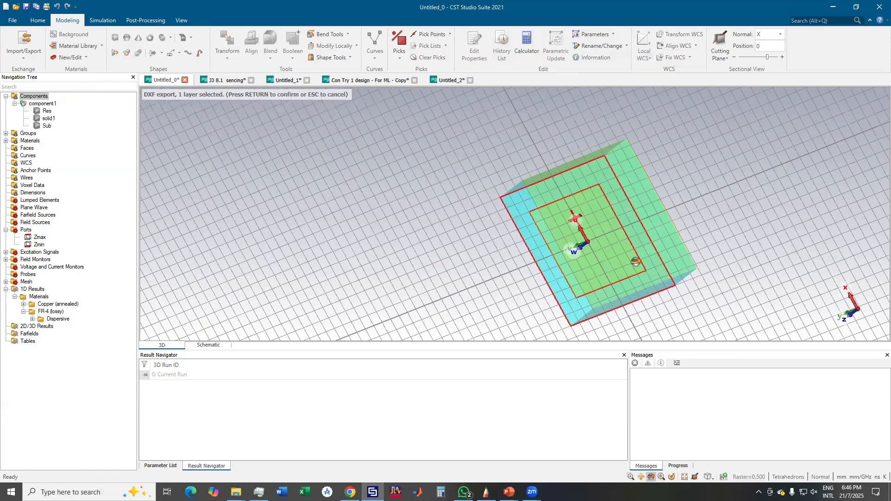
drag(636, 265, 686, 207)
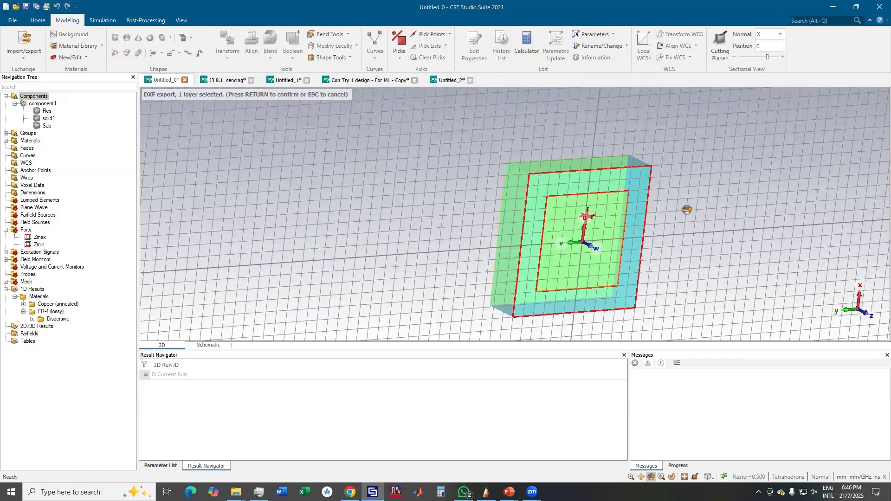
click(21, 58)
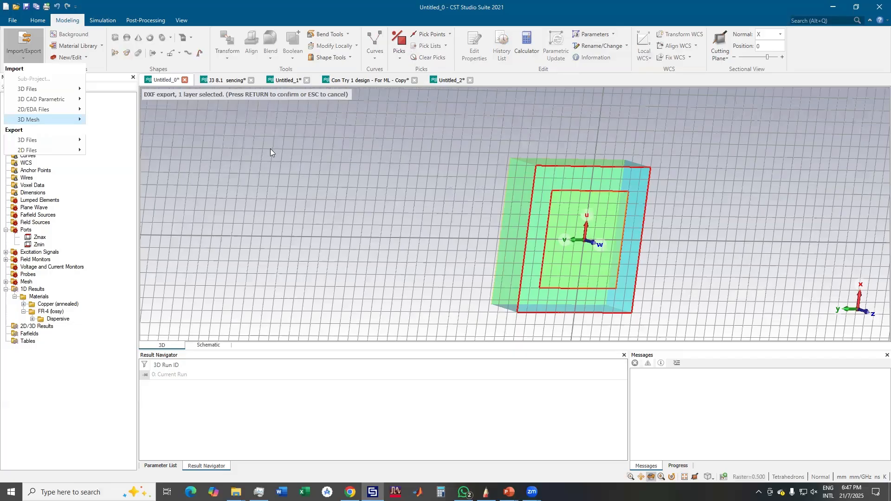
click(288, 145)
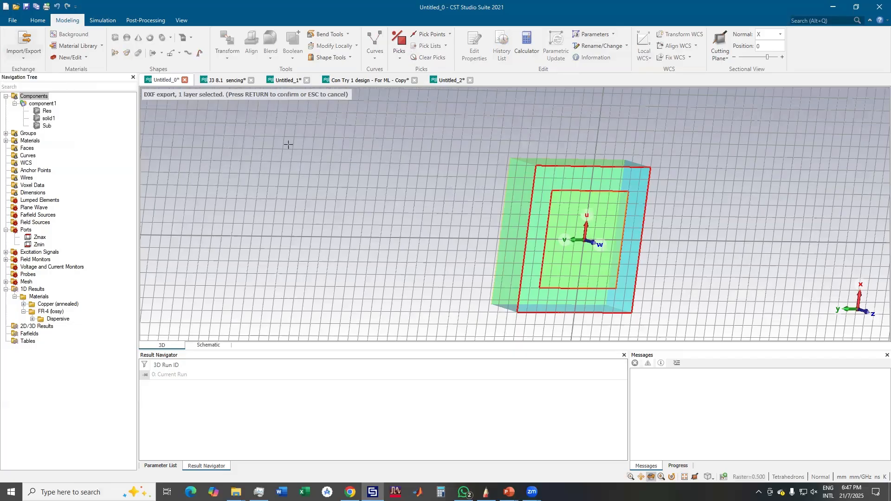
Step: Confirm the selected layer and save the DXF export as Front.dxf on the Desktop
key(Return)
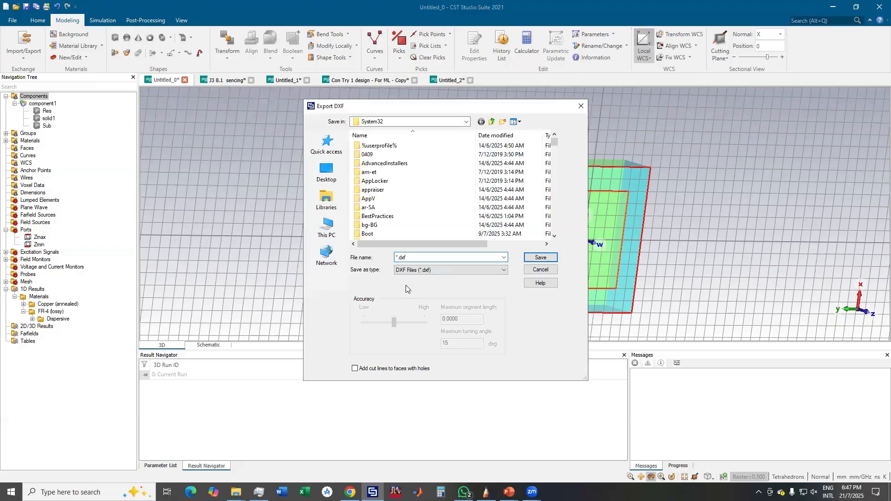
text(Front)
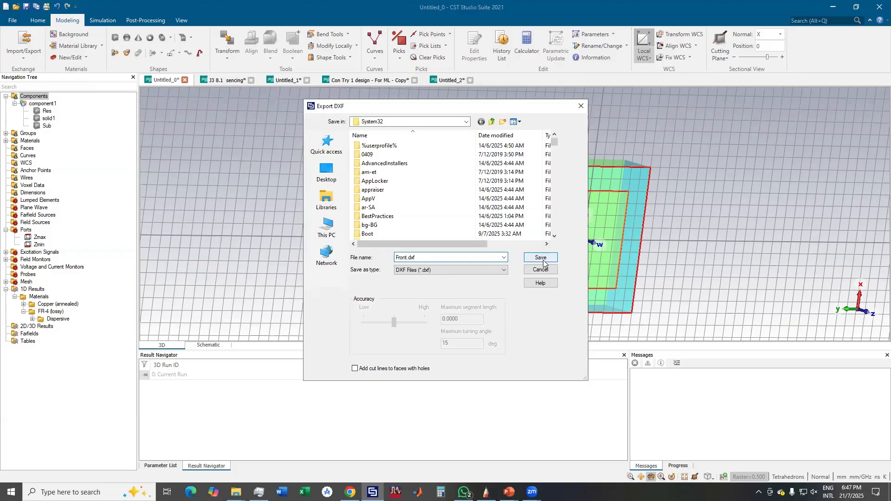
click(327, 171)
click(540, 257)
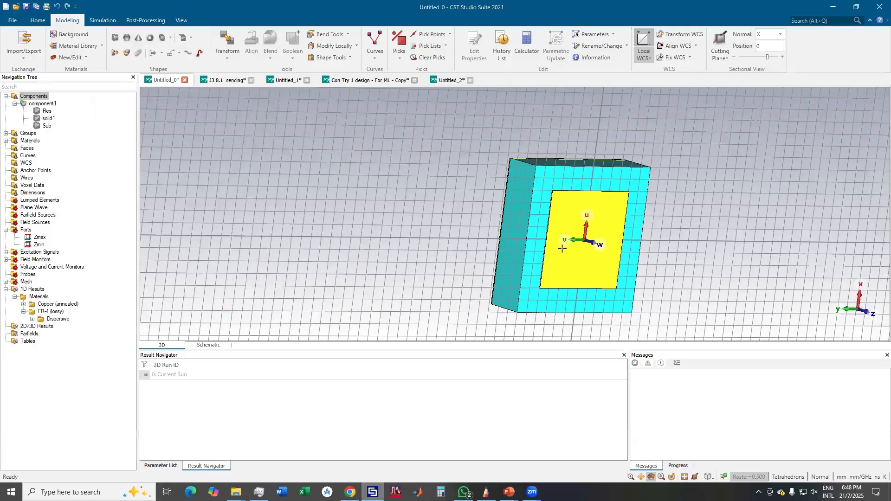
mouse_move(598, 277)
mouse_down()
mouse_move(532, 278)
mouse_move(603, 264)
mouse_move(447, 243)
mouse_up()
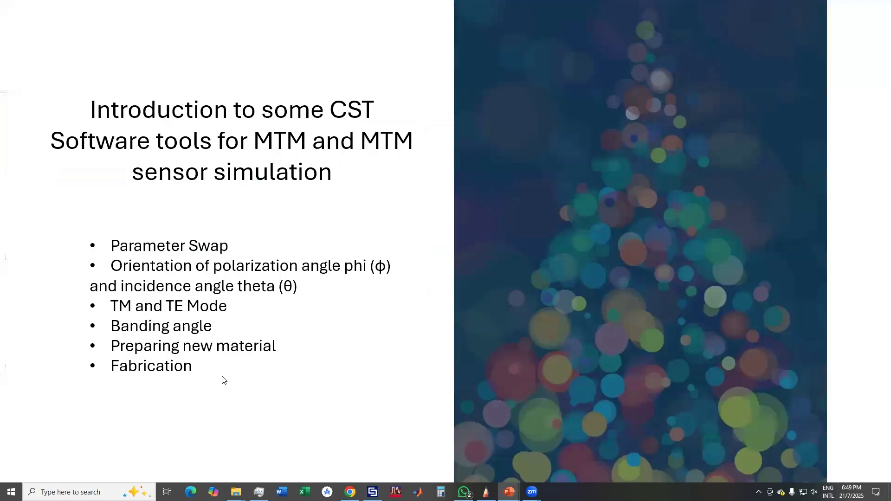